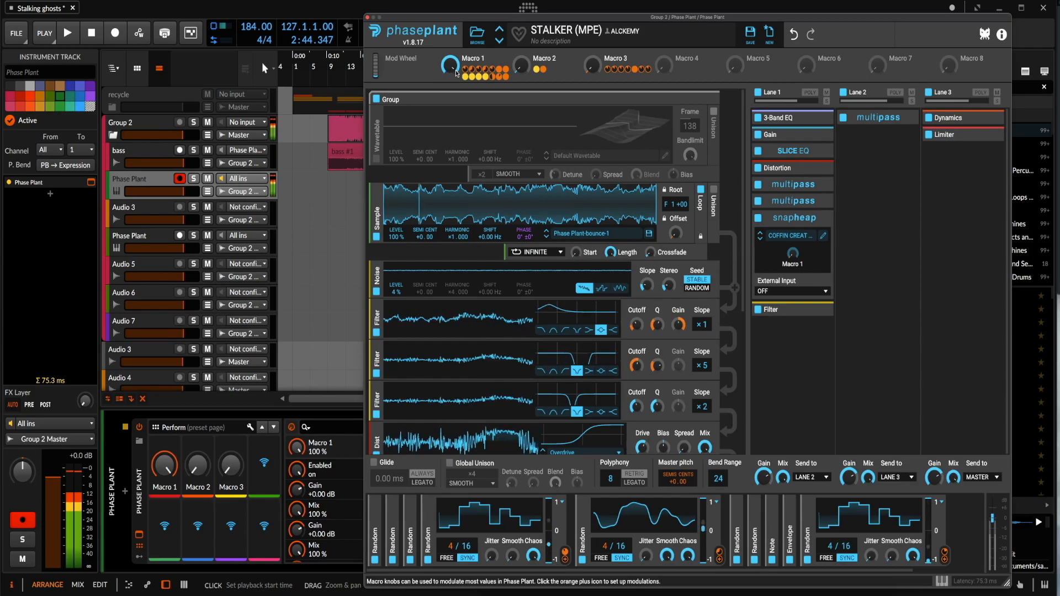
# - Turn Phase Plant's Macro 1 down to 0 %, sweep Macro 2 up to 100 % and reset it to 0 %
pyautogui.moveTo(451, 66); pyautogui.dragTo(451, 165)
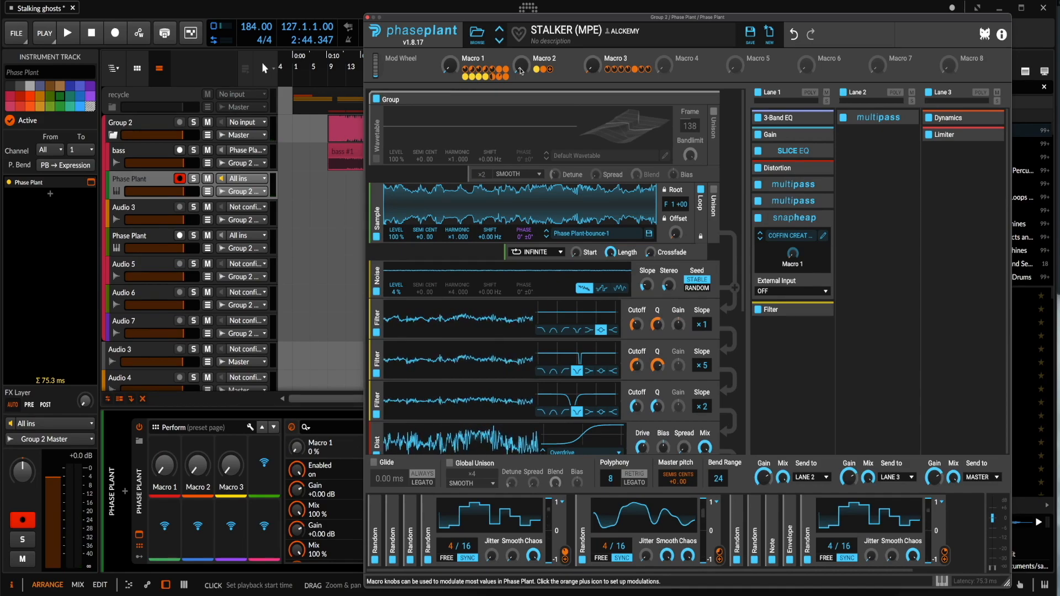
pyautogui.moveTo(521, 71); pyautogui.dragTo(521, 65)
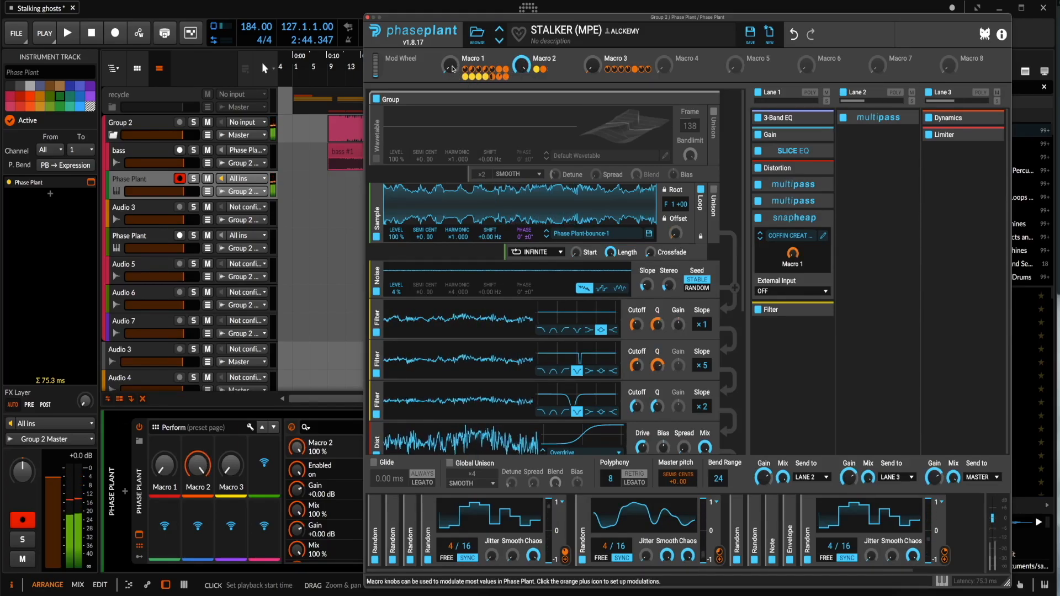
pyautogui.doubleClick(520, 69)
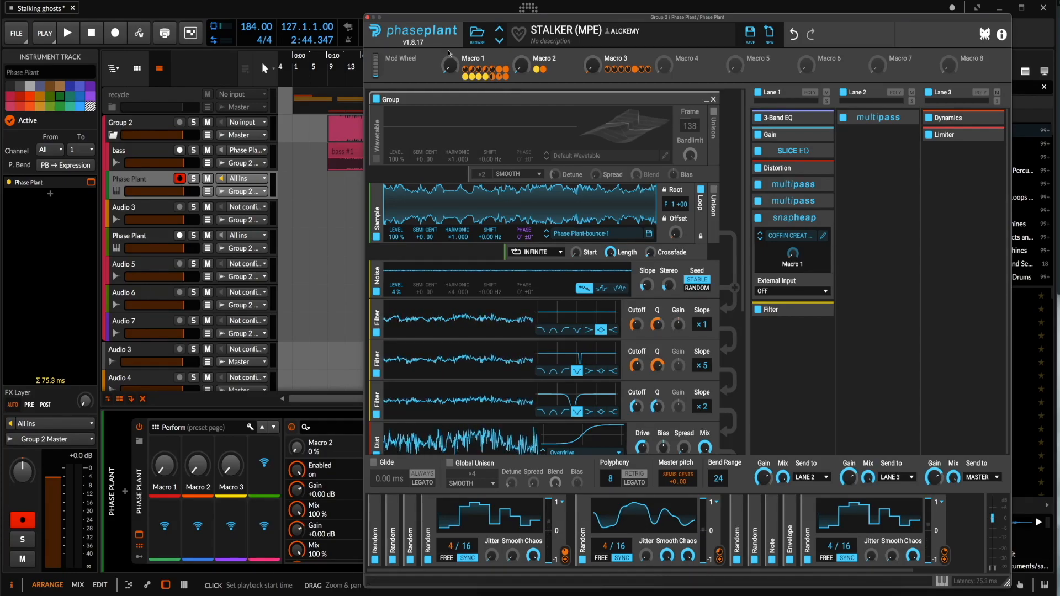
pyautogui.click(368, 19)
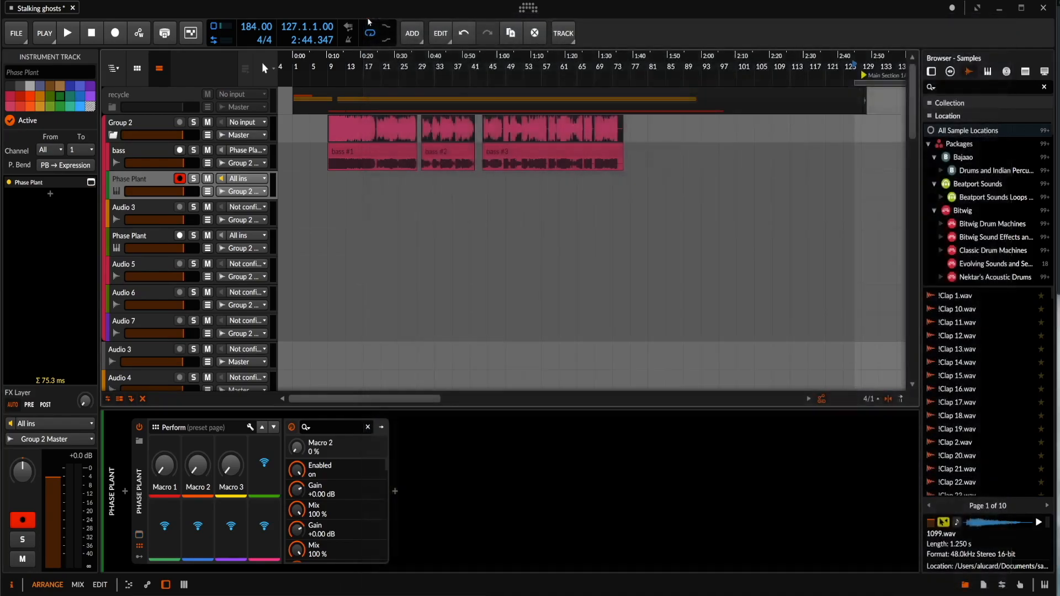
# - Start playback of the arrangement from 127.3.1.00, just before the Main Section 1A marker
pyautogui.scroll(-3, 363, 177)
pyautogui.hscroll(5, 574, 173)
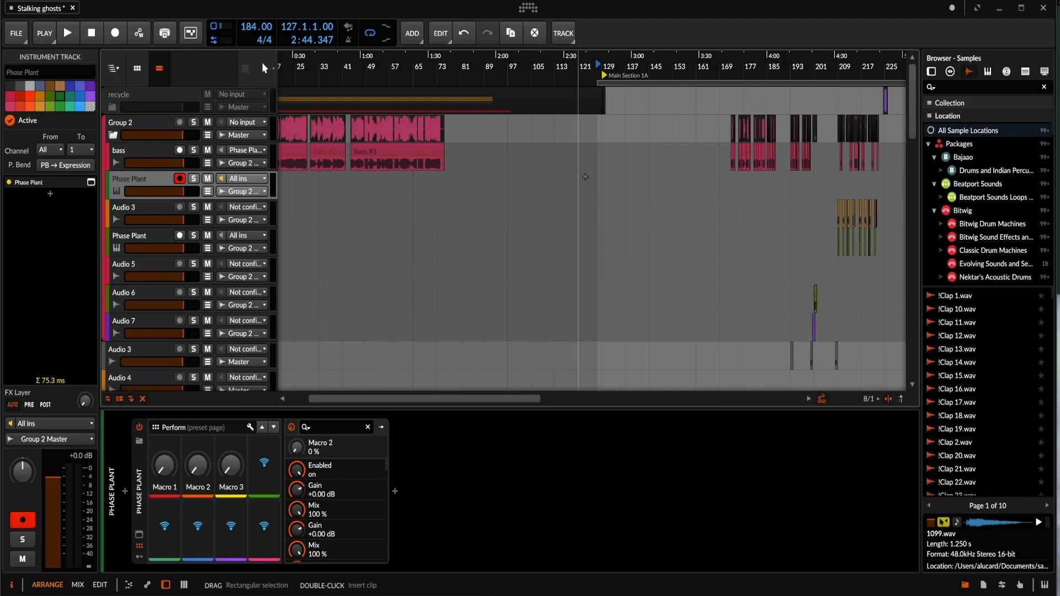
pyautogui.scroll(8, 585, 176)
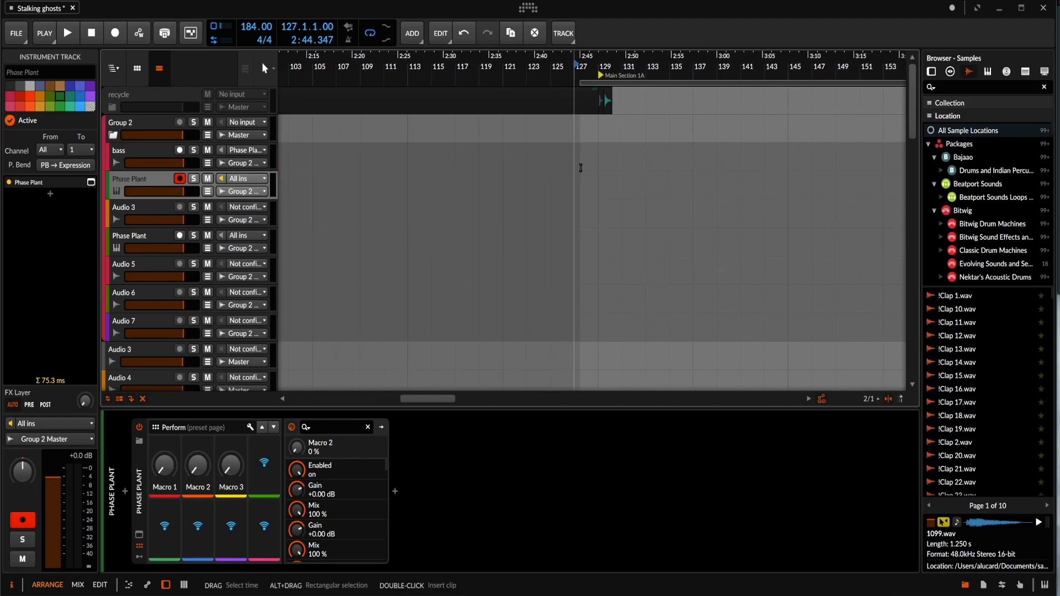
pyautogui.click(581, 167)
pyautogui.scroll(3, 582, 167)
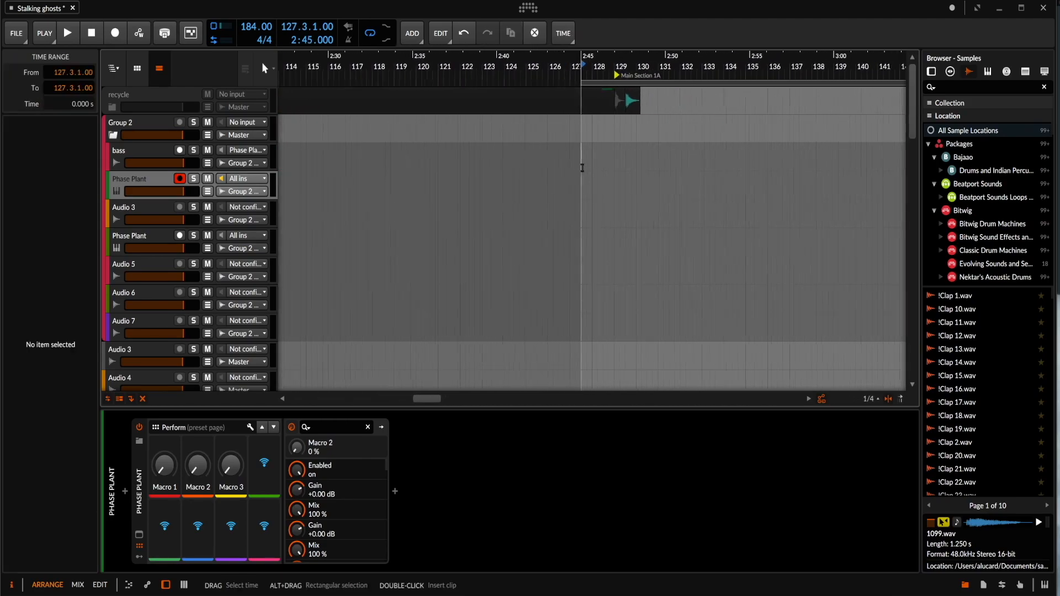
pyautogui.scroll(-8, 582, 168)
pyautogui.press('space')
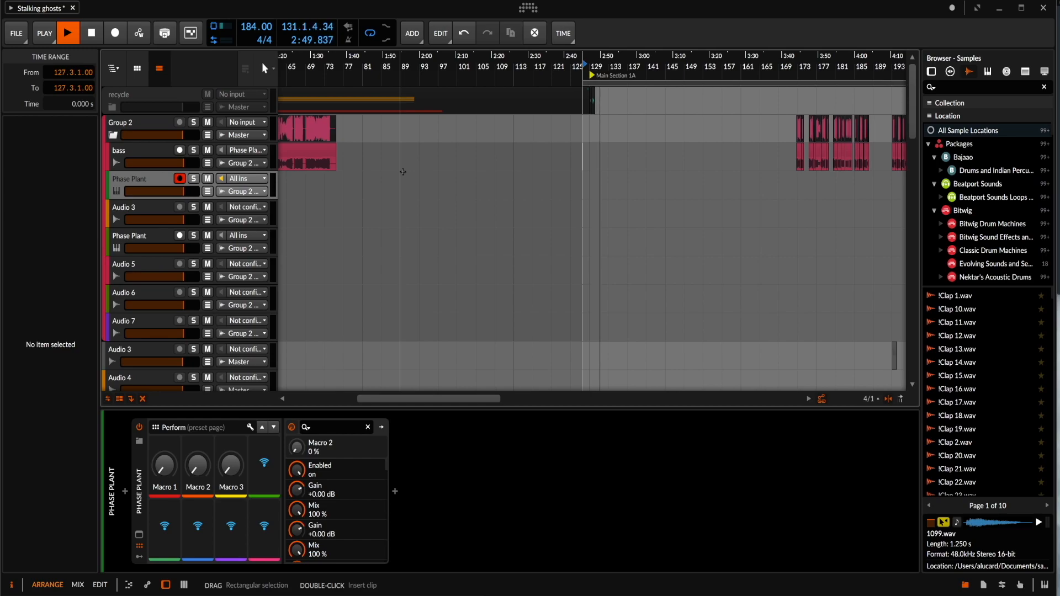
# - Listen through Main Section 1A while examining the clips in the music stuff group, and stop playback before bar 197
pyautogui.hscroll(5, 404, 172)
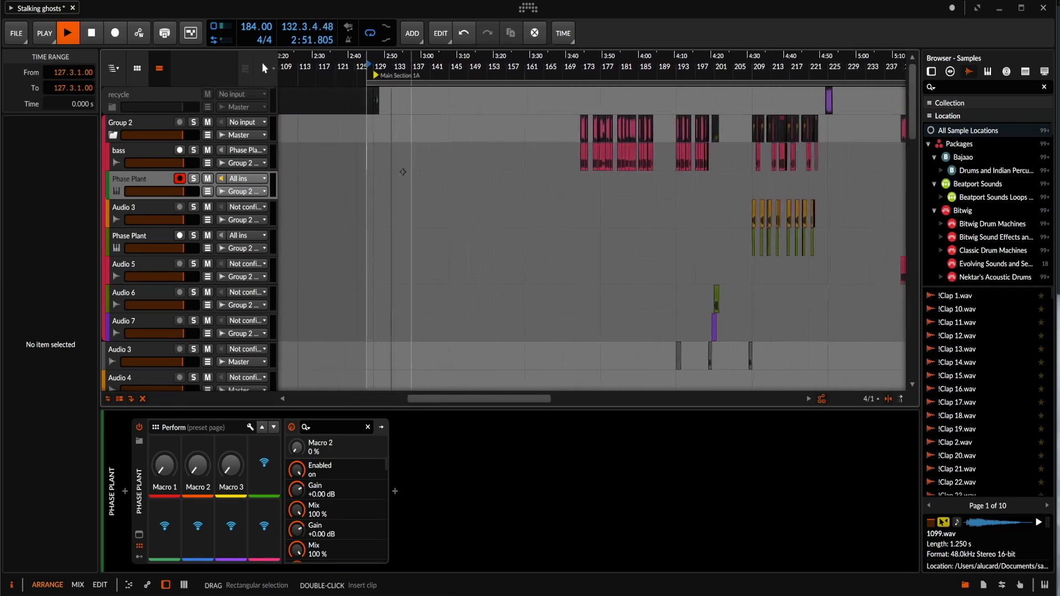
pyautogui.scroll(-2, 403, 172)
pyautogui.scroll(-3, 403, 172)
pyautogui.scroll(-4, 403, 172)
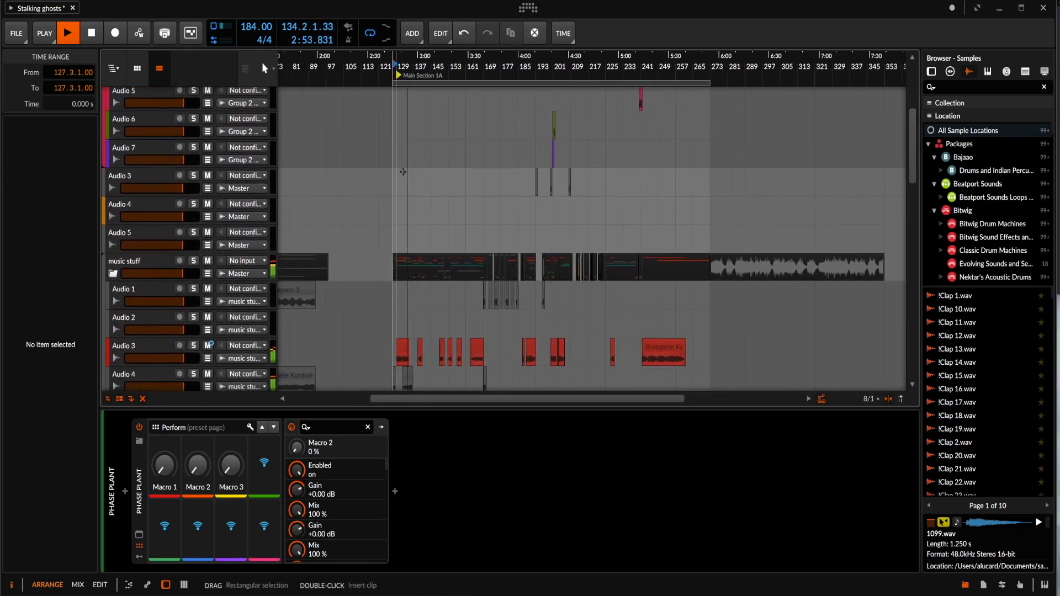
pyautogui.scroll(-3, 552, 331)
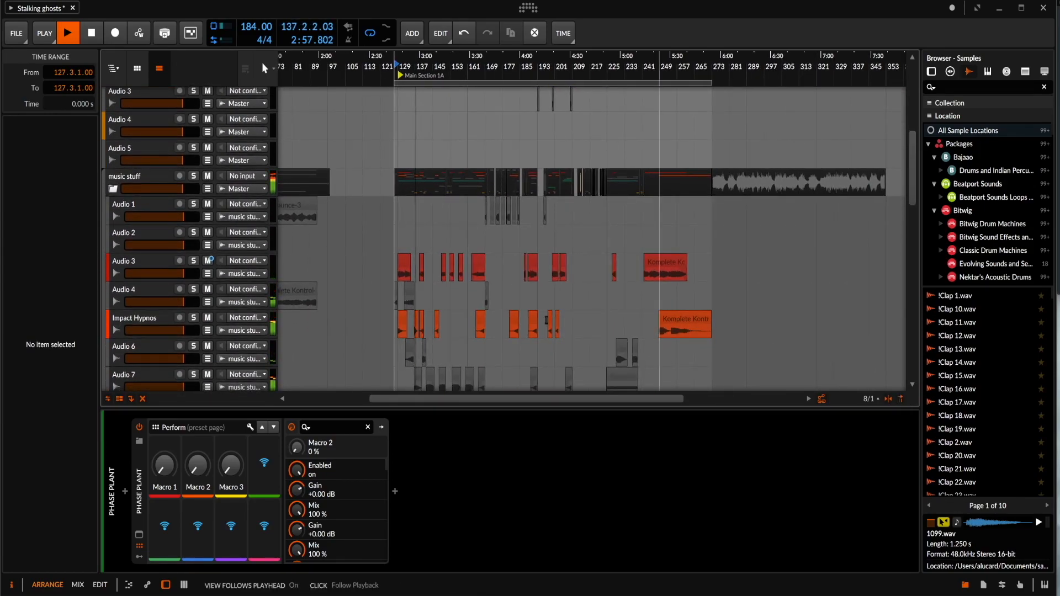
pyautogui.scroll(5, 416, 253)
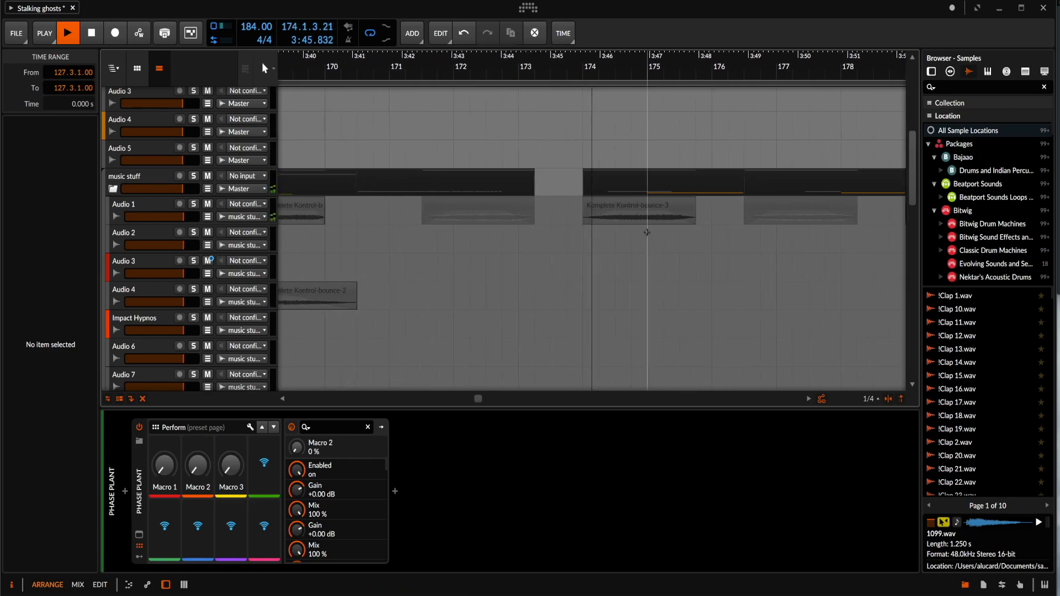
pyautogui.scroll(-5, 646, 231)
pyautogui.scroll(3, 646, 232)
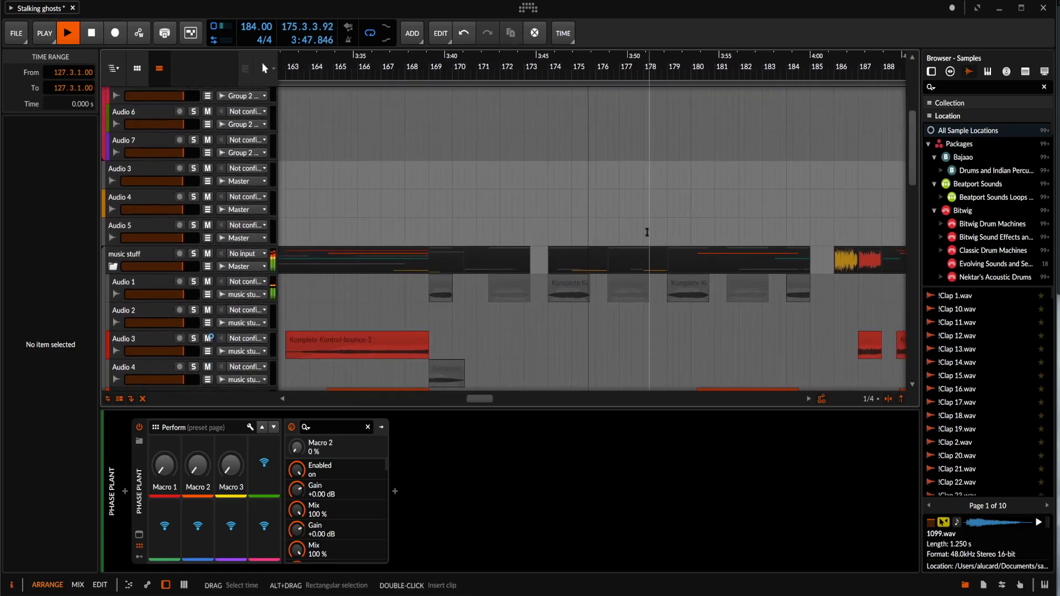
pyautogui.scroll(-3, 647, 232)
pyautogui.scroll(-2, 646, 232)
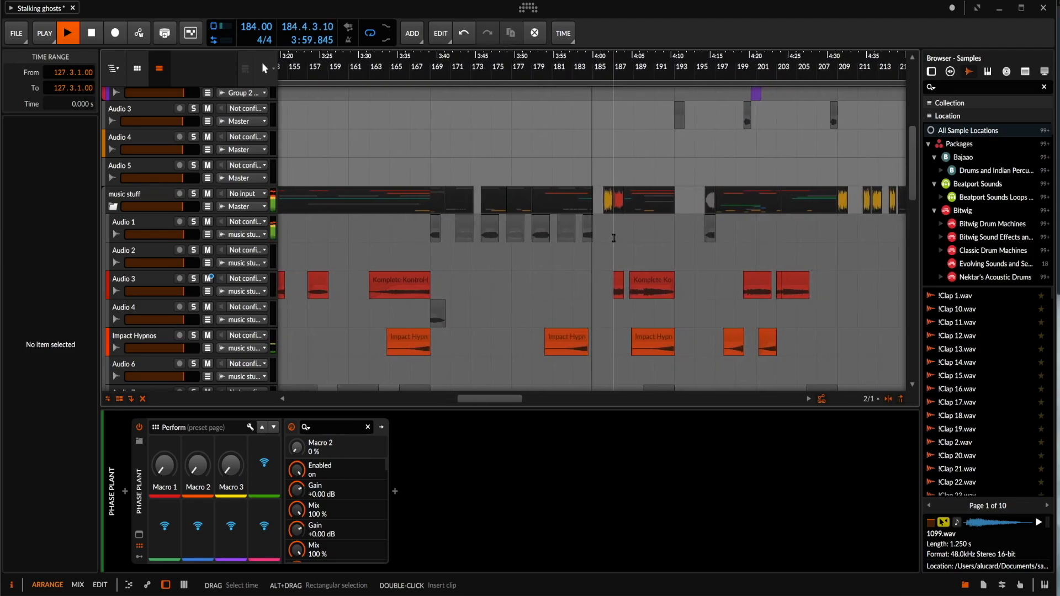
pyautogui.scroll(3, 614, 238)
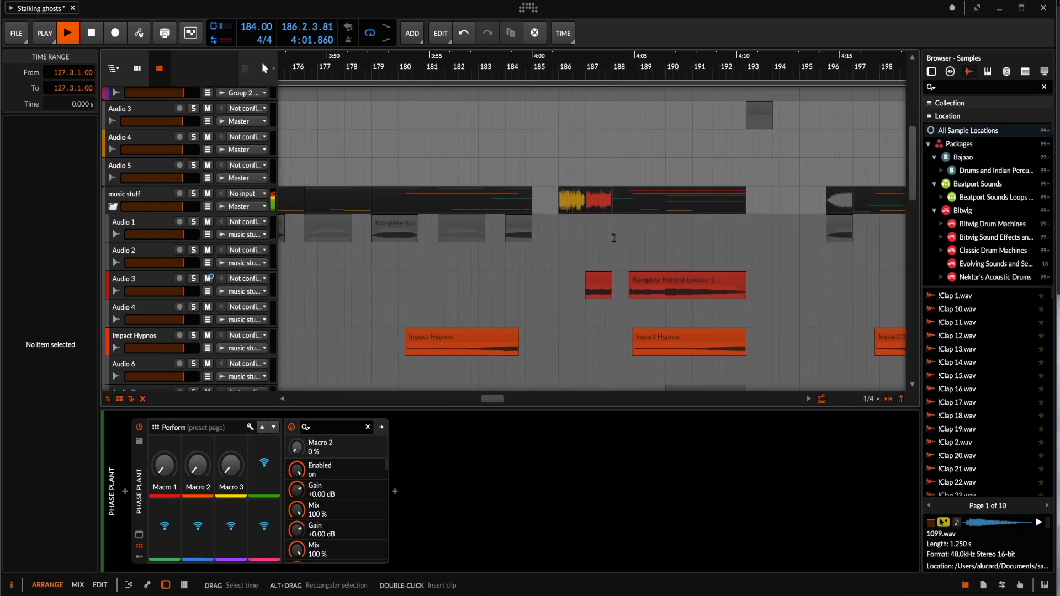
pyautogui.scroll(-1, 614, 237)
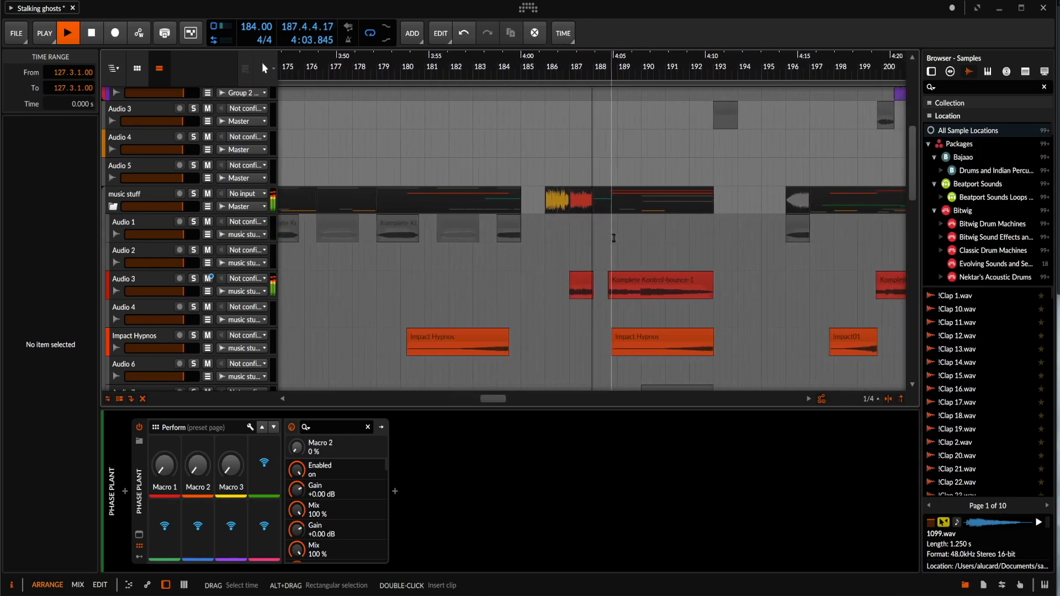
pyautogui.scroll(-2, 613, 238)
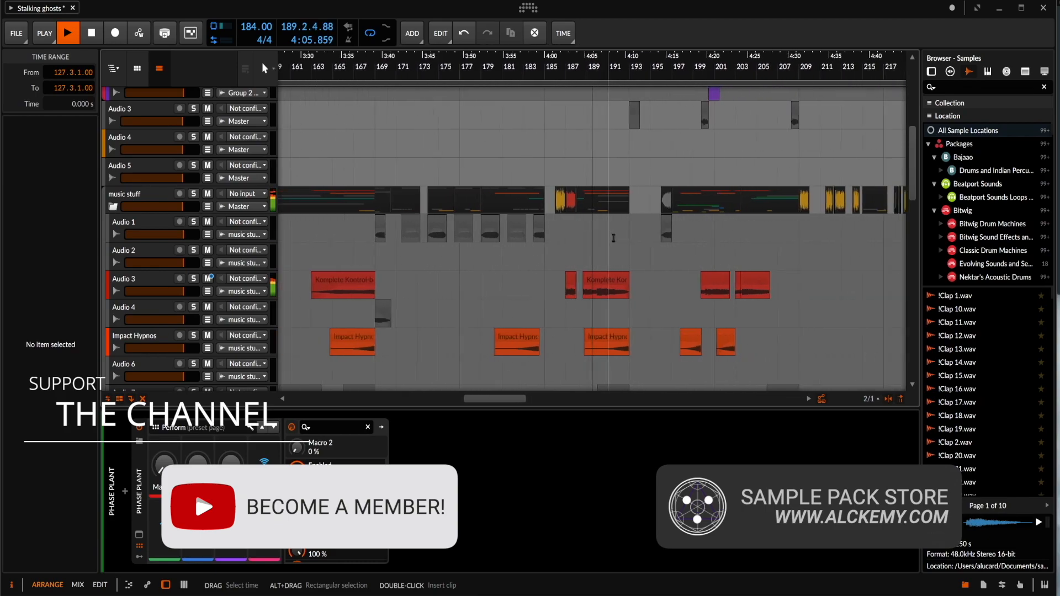
pyautogui.scroll(-1, 613, 238)
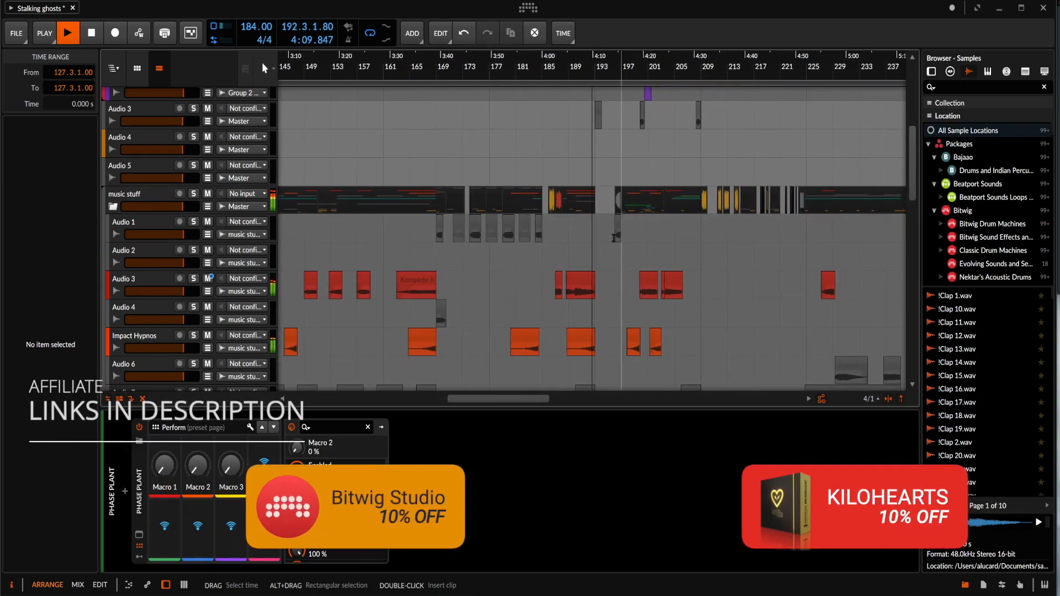
pyautogui.press('space')
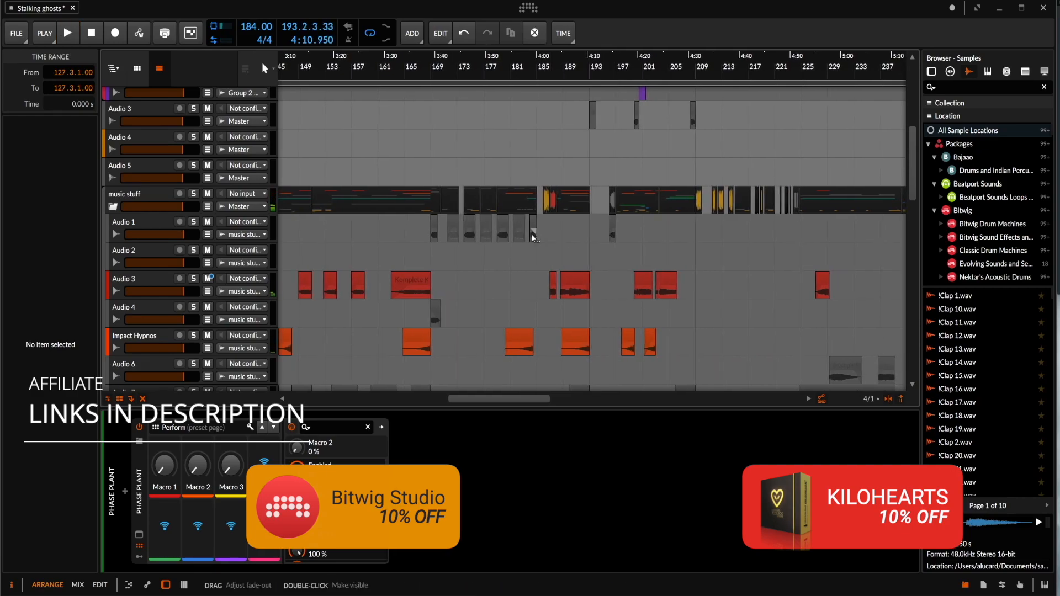
# - Examine how the music stuff clips are arranged across the intro and Main Section 1A
pyautogui.scroll(1, 531, 233)
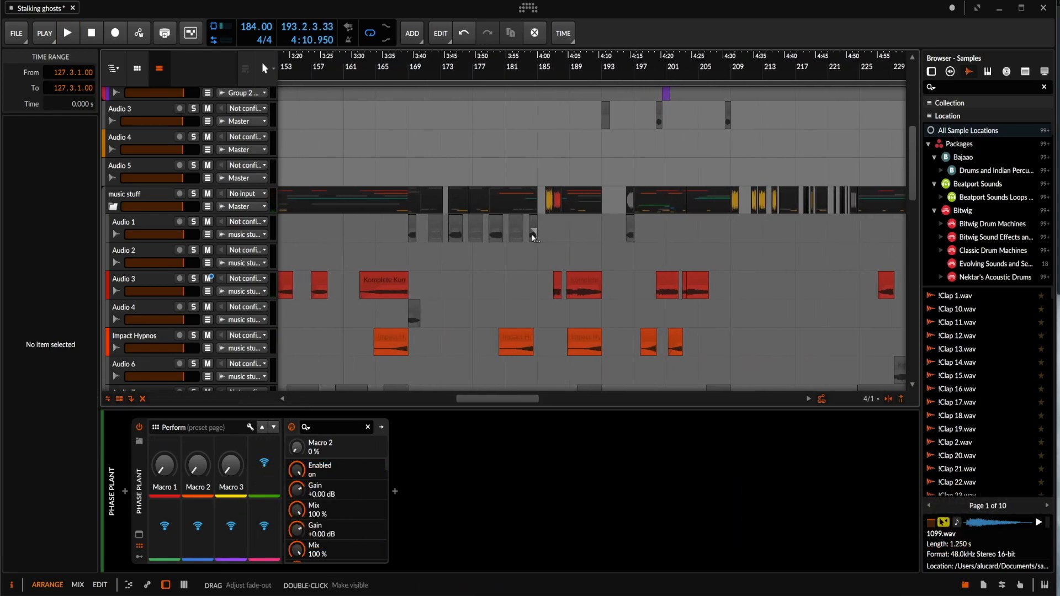
pyautogui.scroll(-4, 531, 233)
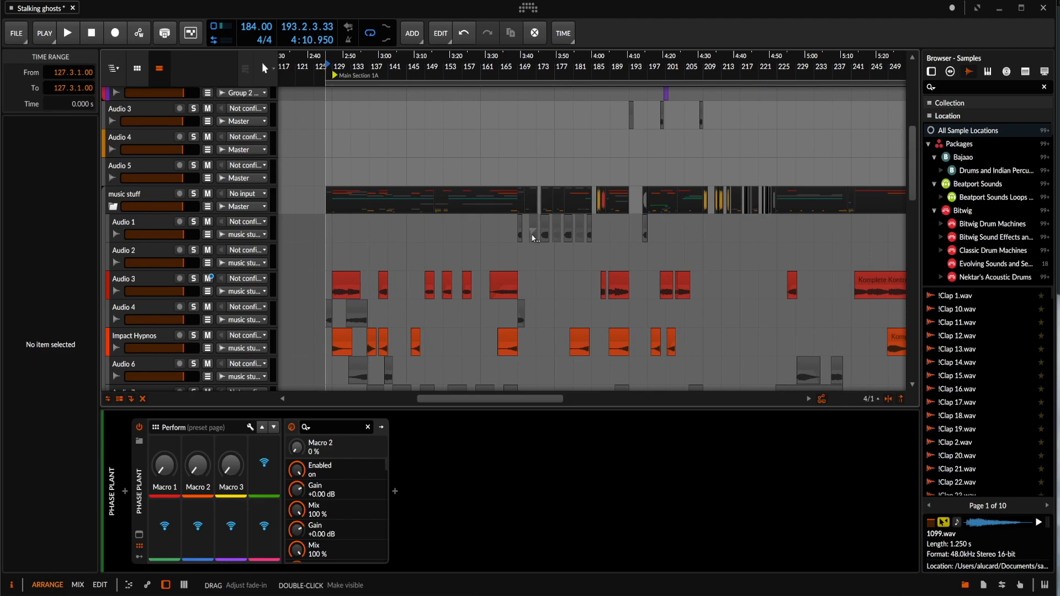
pyautogui.hscroll(-1, 531, 235)
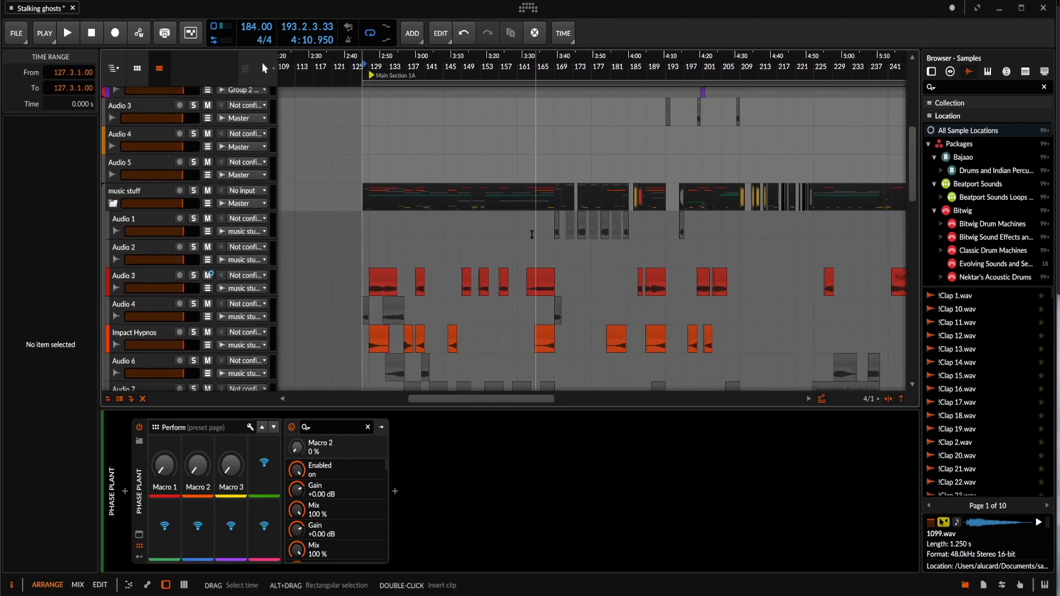
pyautogui.hscroll(-1, 531, 234)
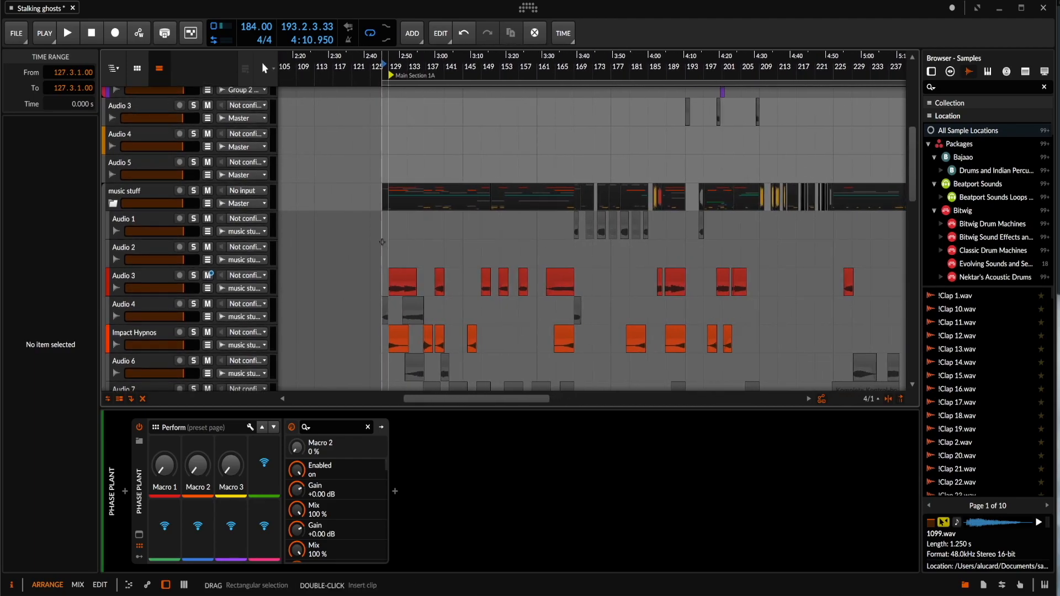
pyautogui.scroll(-5, 382, 242)
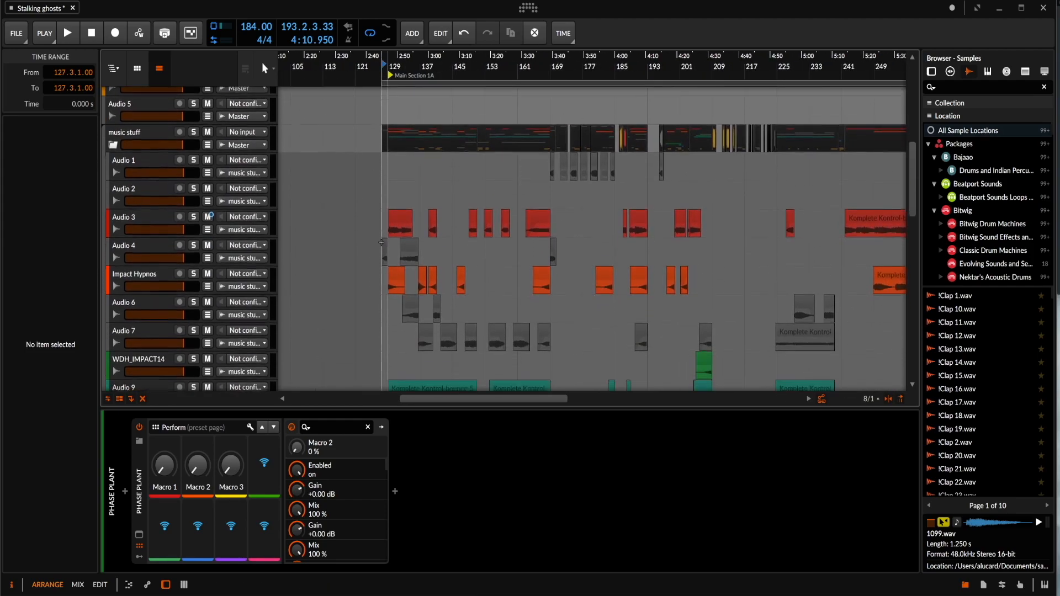
pyautogui.scroll(-1, 381, 242)
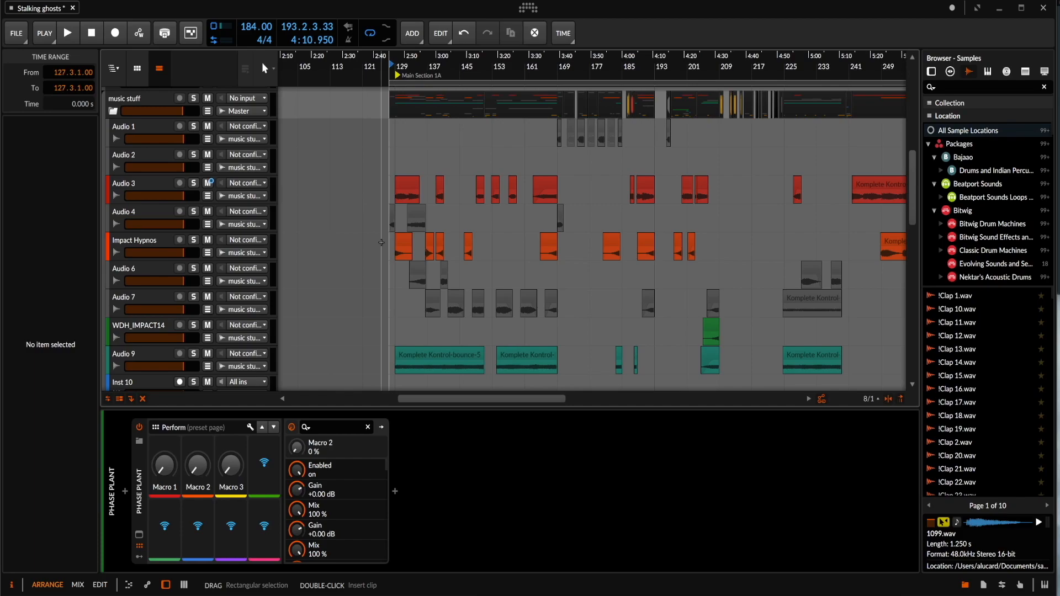
pyautogui.scroll(4, 381, 242)
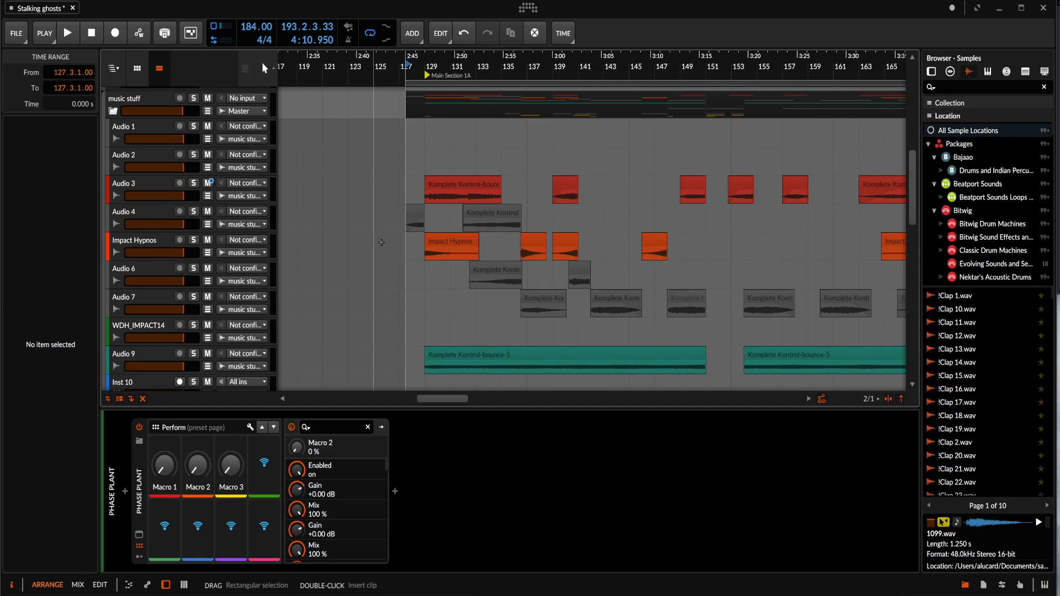
pyautogui.scroll(-7, 381, 241)
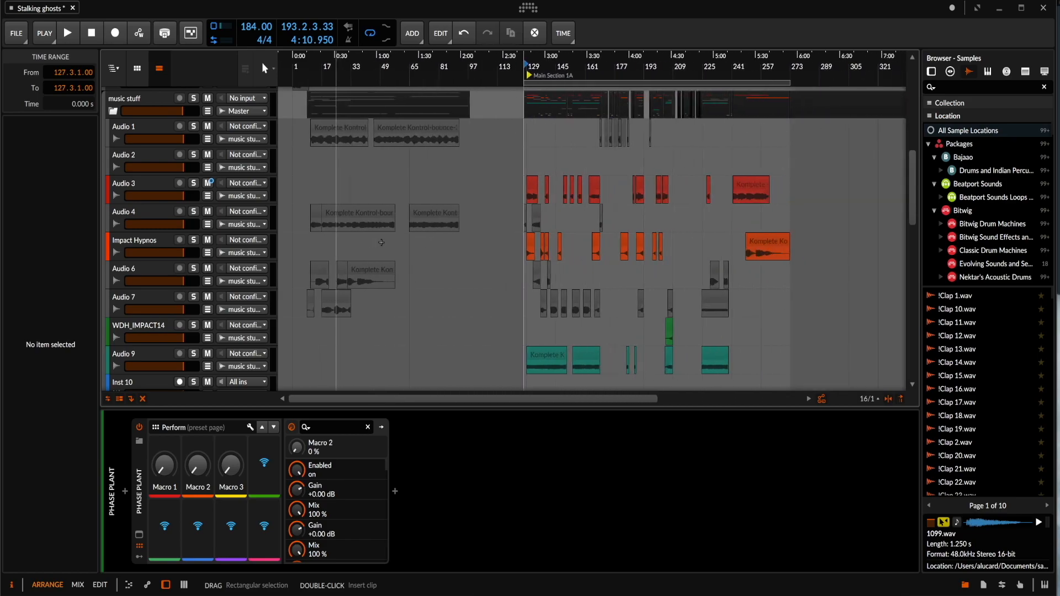
pyautogui.scroll(5, 151, 163)
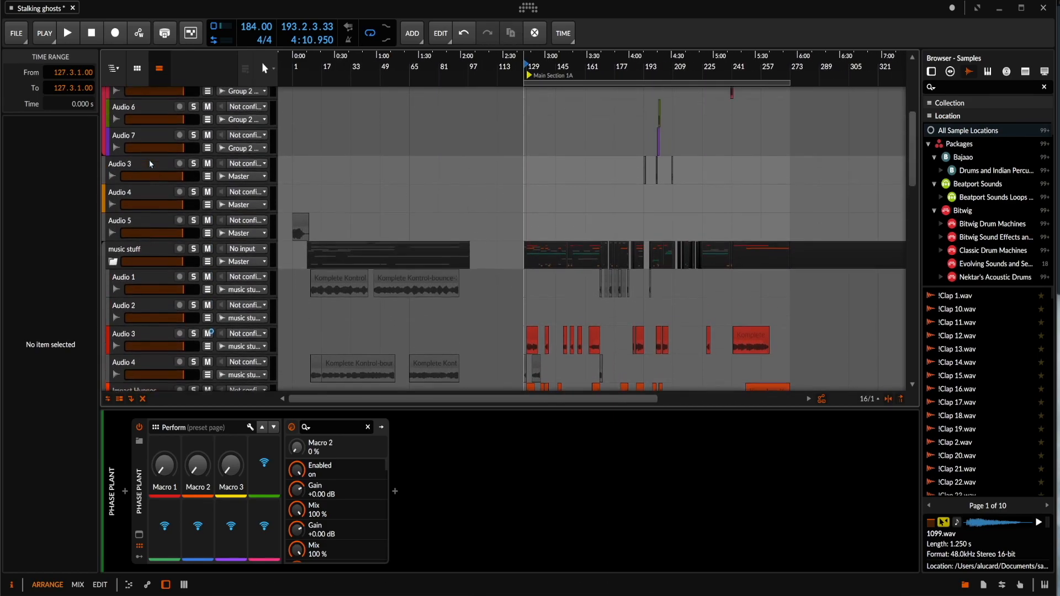
pyautogui.scroll(2, 151, 163)
pyautogui.click(142, 125)
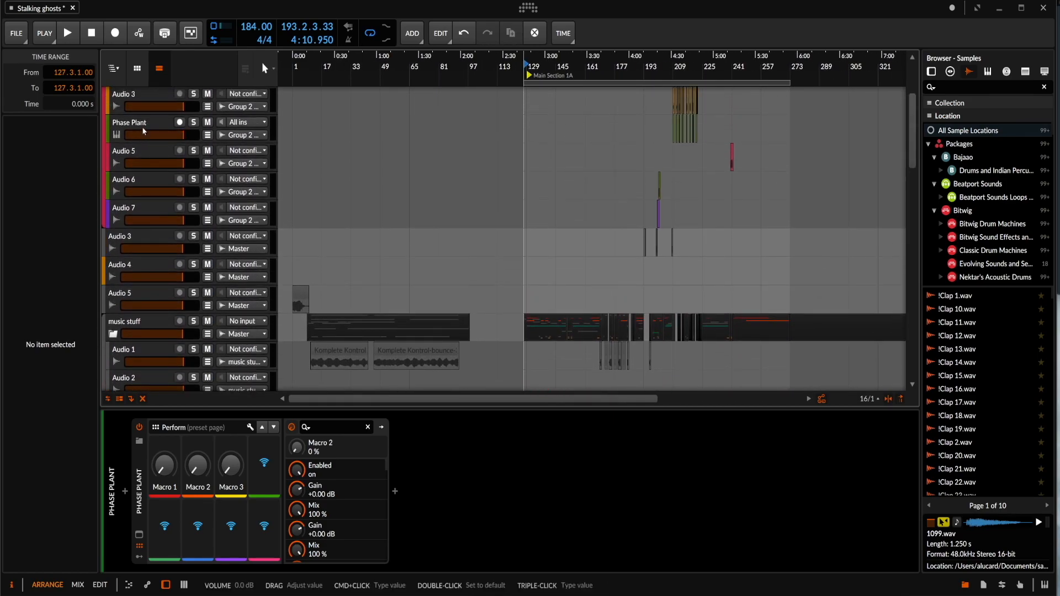
pyautogui.click(139, 535)
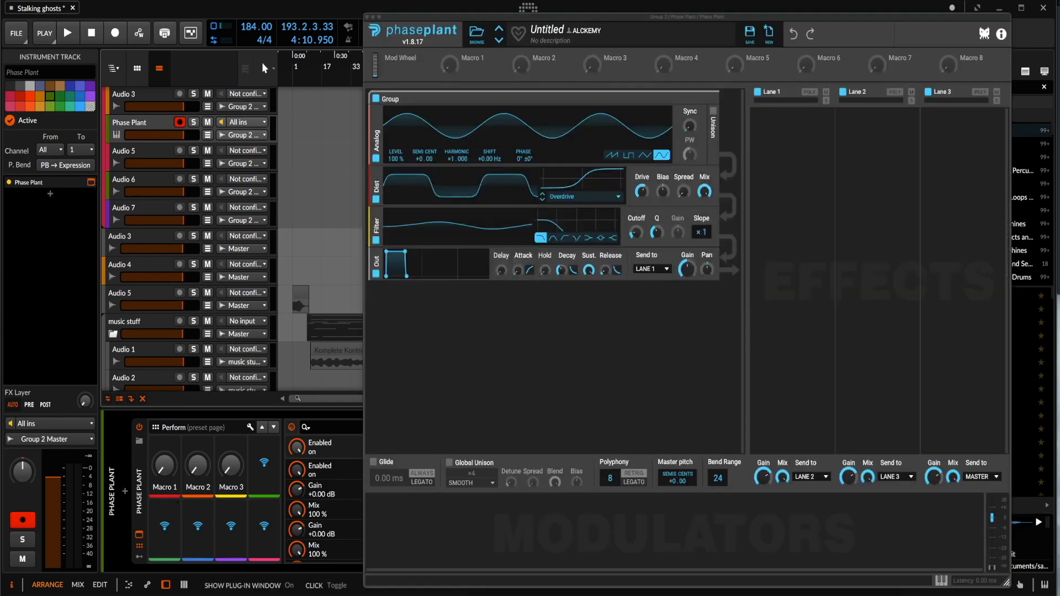
pyautogui.click(370, 18)
# - Open the Phase Plant plug-in window of the instrument track directly below the bass track
pyautogui.scroll(2, 178, 180)
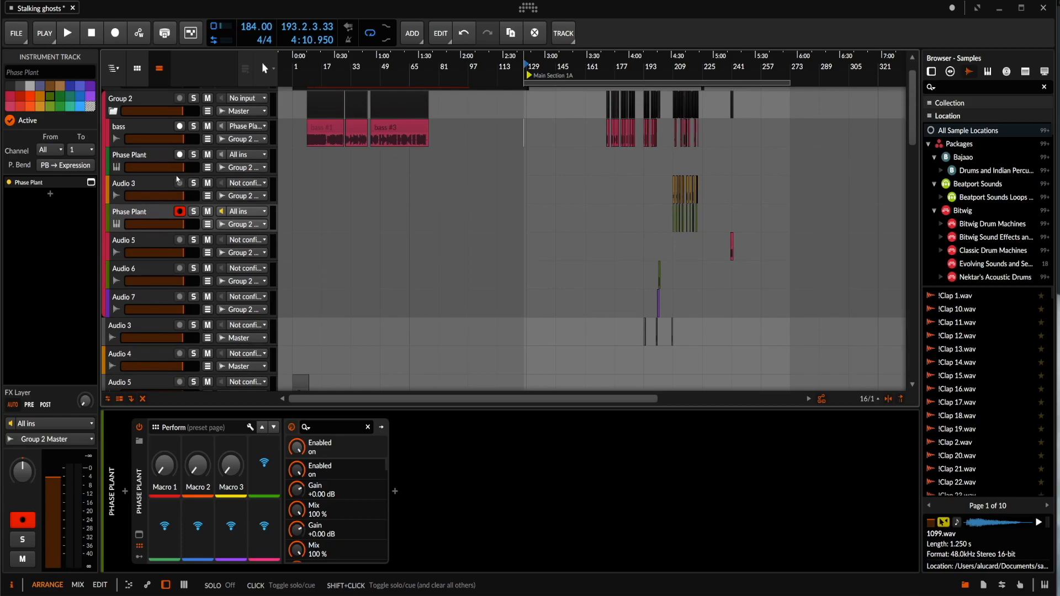
pyautogui.click(145, 159)
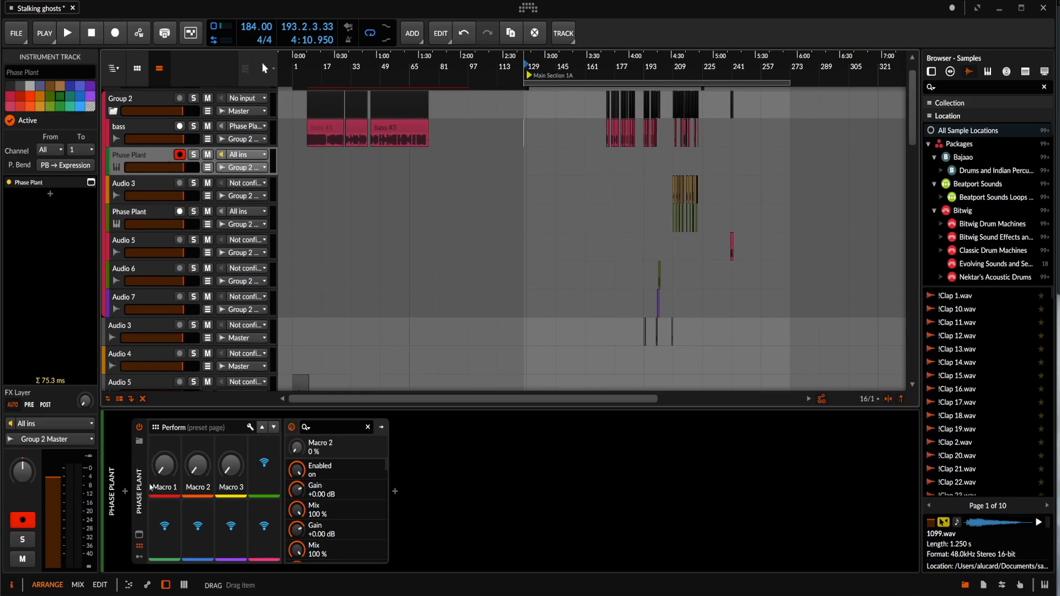
pyautogui.click(139, 535)
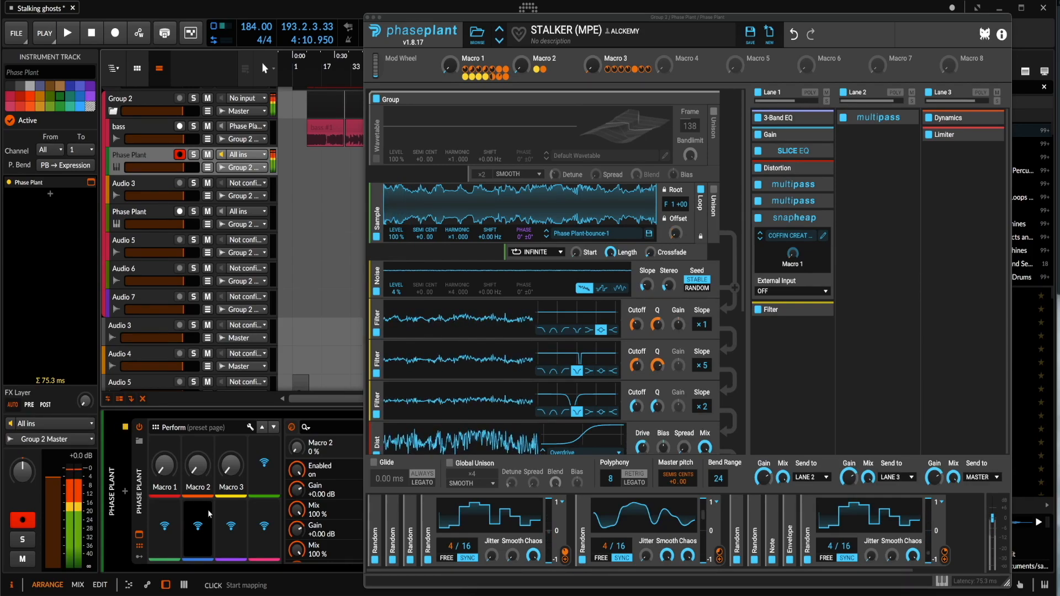
# - Try out Macro 1, leaving it at 0 %, and show Phase Plant's on-screen keyboard
pyautogui.moveTo(450, 65); pyautogui.dragTo(450, 56)
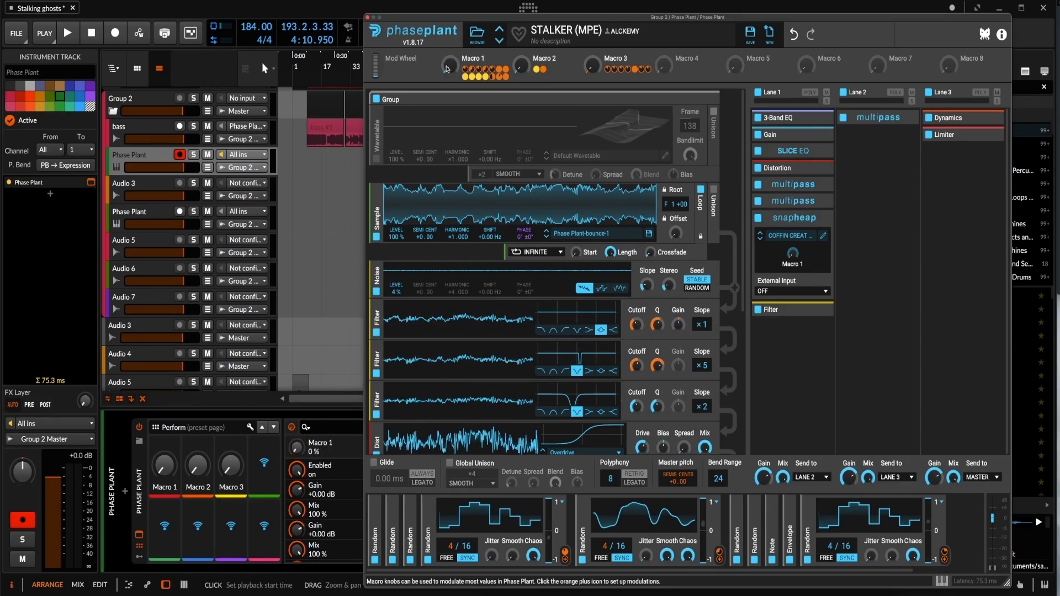
pyautogui.click(940, 581)
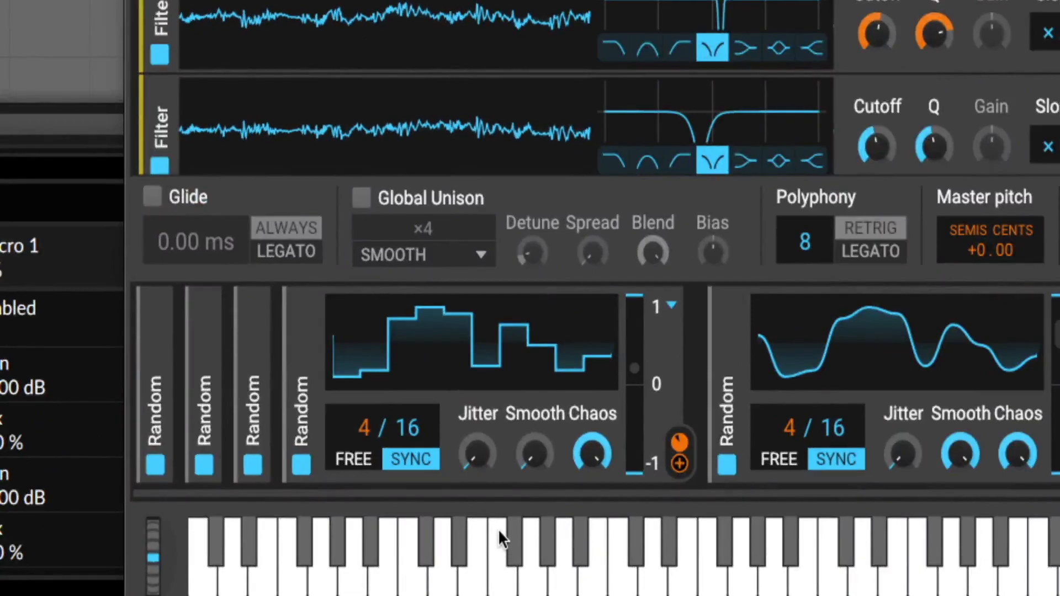
# - Play a note on Phase Plant's on-screen keyboard while trying out Macro 1 and Macro 2, leaving Macro 1 fully up and Macro 2 at 0 %
pyautogui.click(498, 574)
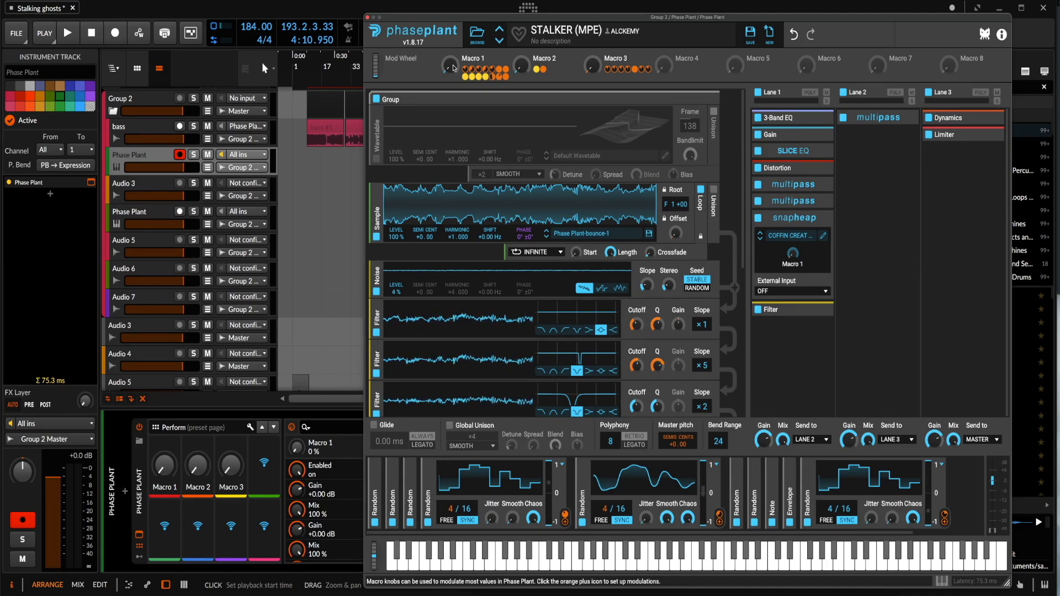
pyautogui.moveTo(451, 69); pyautogui.dragTo(451, 68)
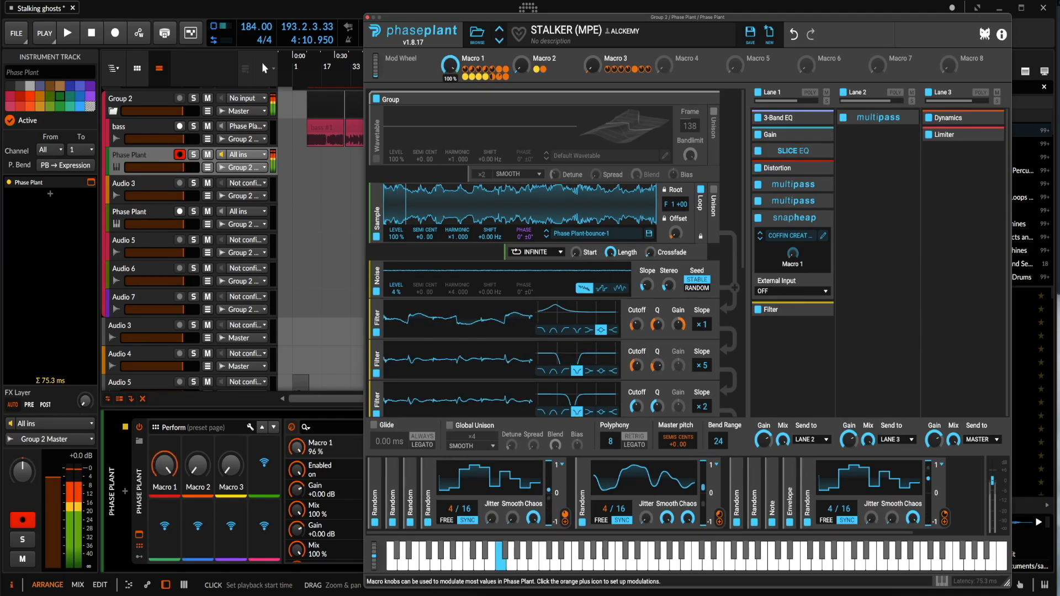
pyautogui.moveTo(521, 65); pyautogui.dragTo(521, 67)
pyautogui.moveTo(450, 65); pyautogui.dragTo(450, 120)
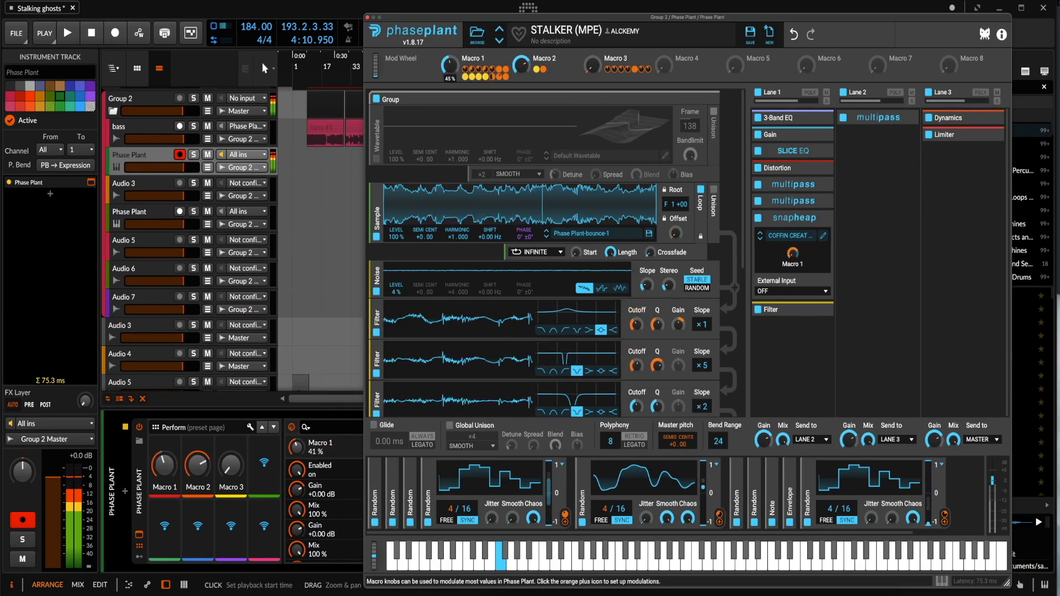
pyautogui.moveTo(521, 65); pyautogui.dragTo(522, 61)
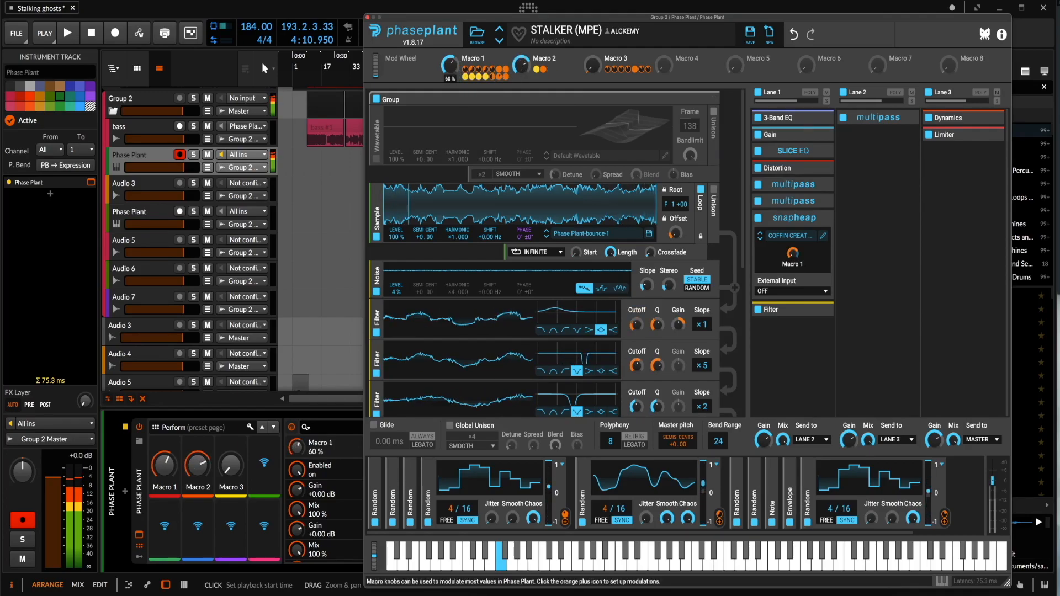
pyautogui.moveTo(450, 65); pyautogui.dragTo(450, 33)
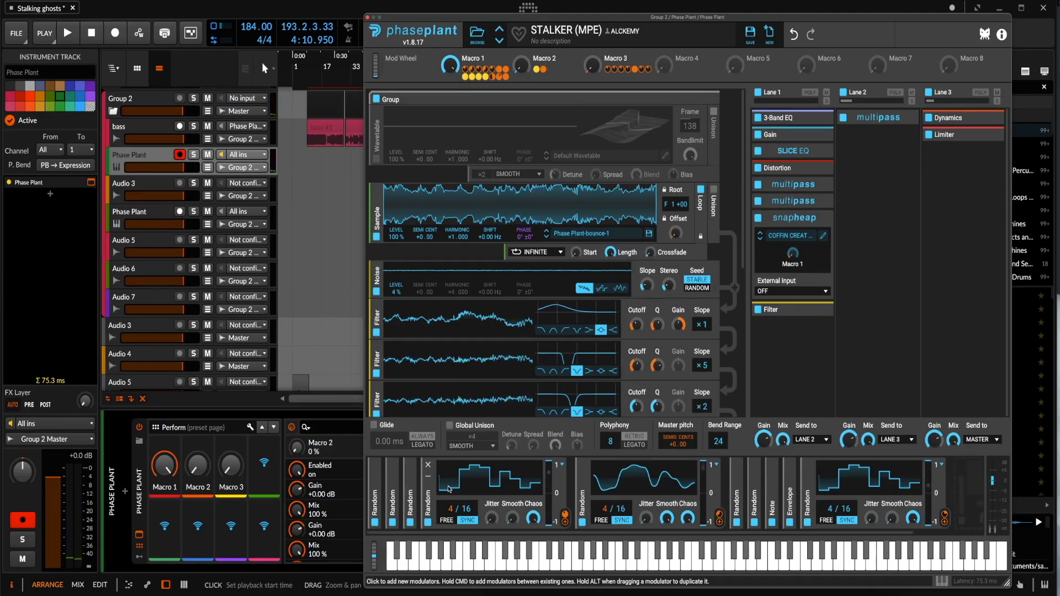
# - Close the Phase Plant window, select the bass #1 clip at bar 9 and solo the bass track
pyautogui.hscroll(1, 448, 489)
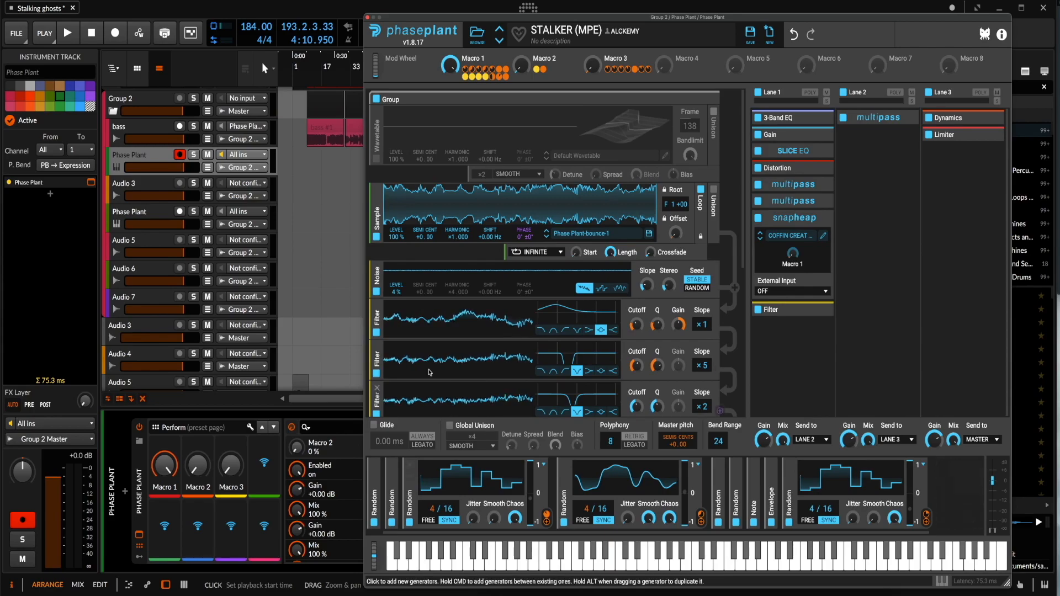
pyautogui.click(368, 19)
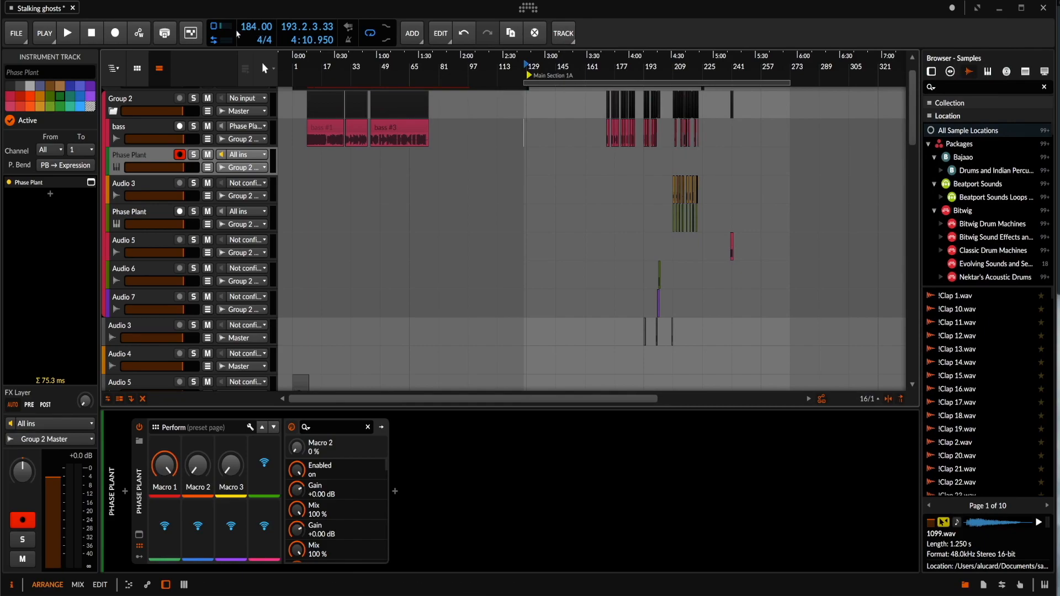
pyautogui.scroll(5, 623, 128)
pyautogui.scroll(-6, 619, 128)
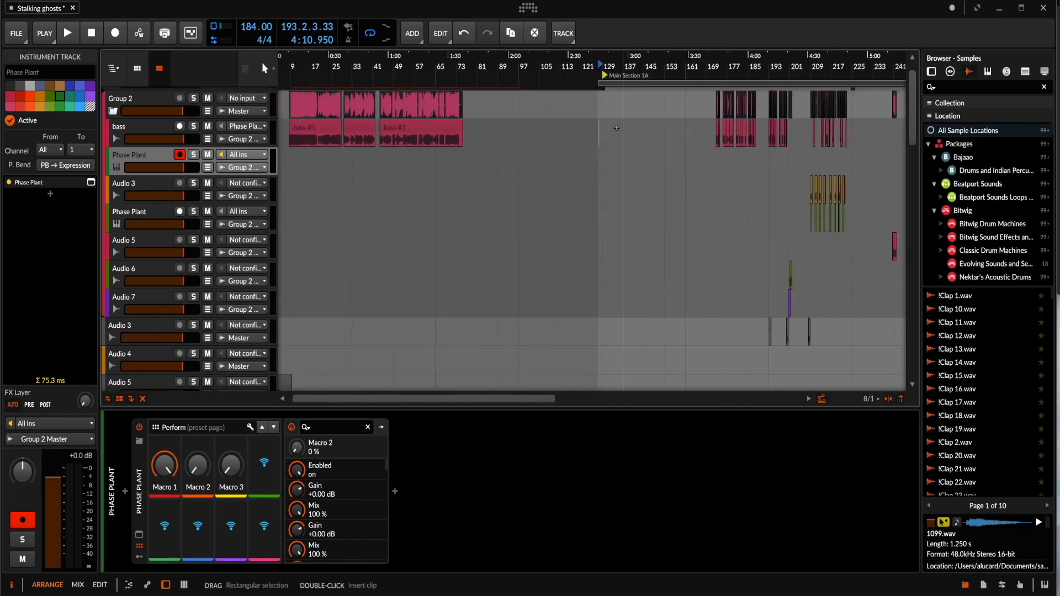
pyautogui.click(334, 132)
pyautogui.click(193, 127)
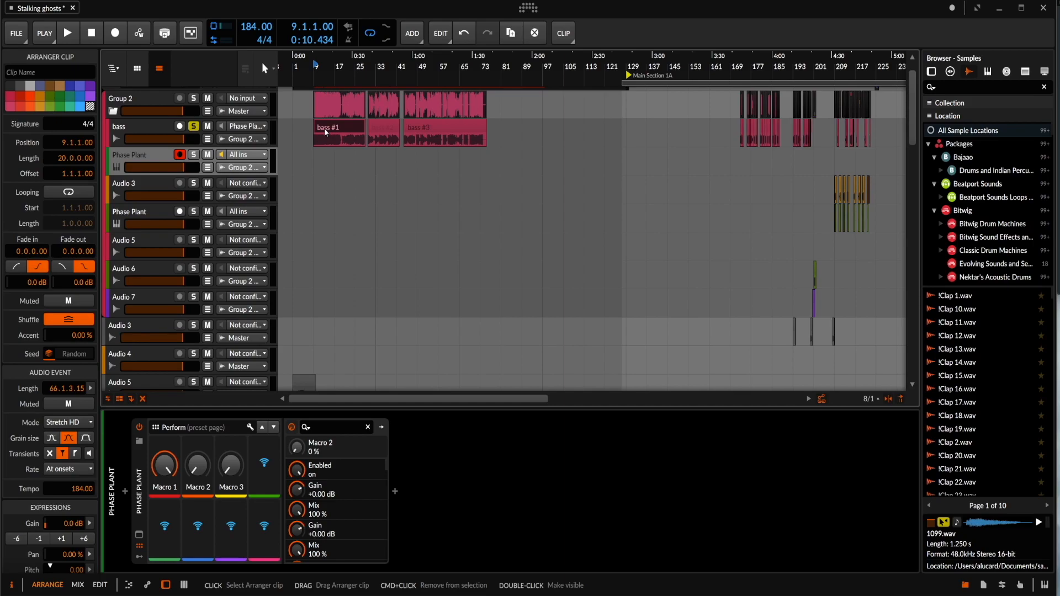
# - Listen to excerpts of the soloed bass #1 clip from bars 9, 14 and 16, and stop playback in bar 19
pyautogui.scroll(4, 323, 128)
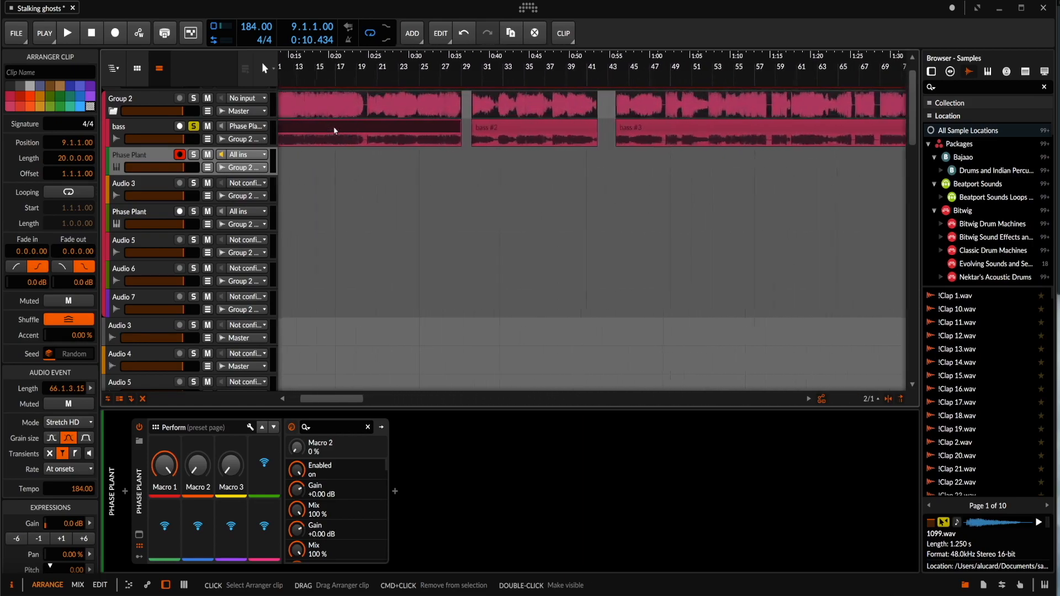
pyautogui.hscroll(-5, 403, 134)
pyautogui.press('space')
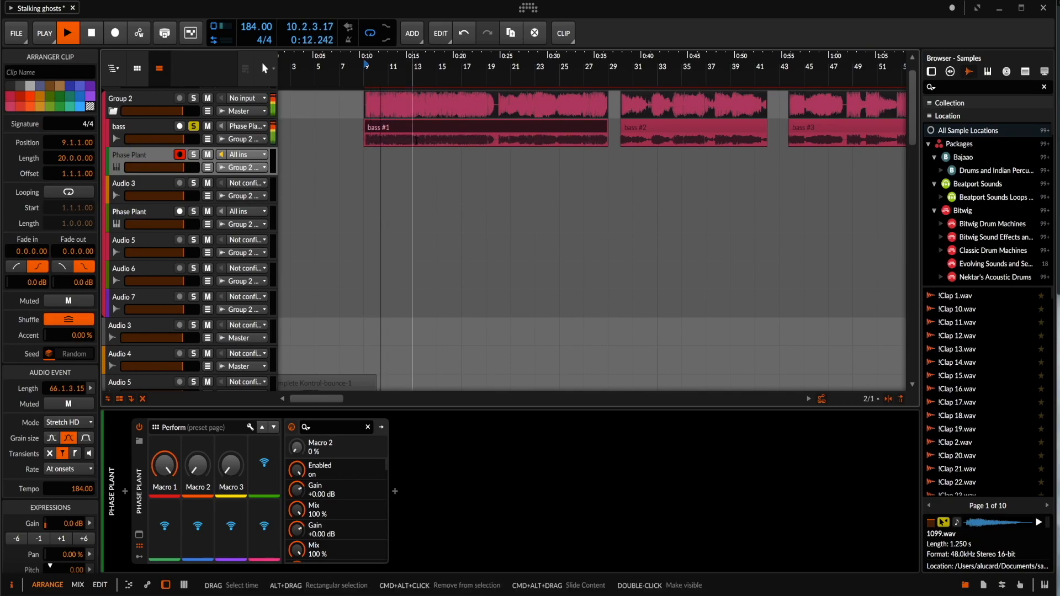
pyautogui.press('space')
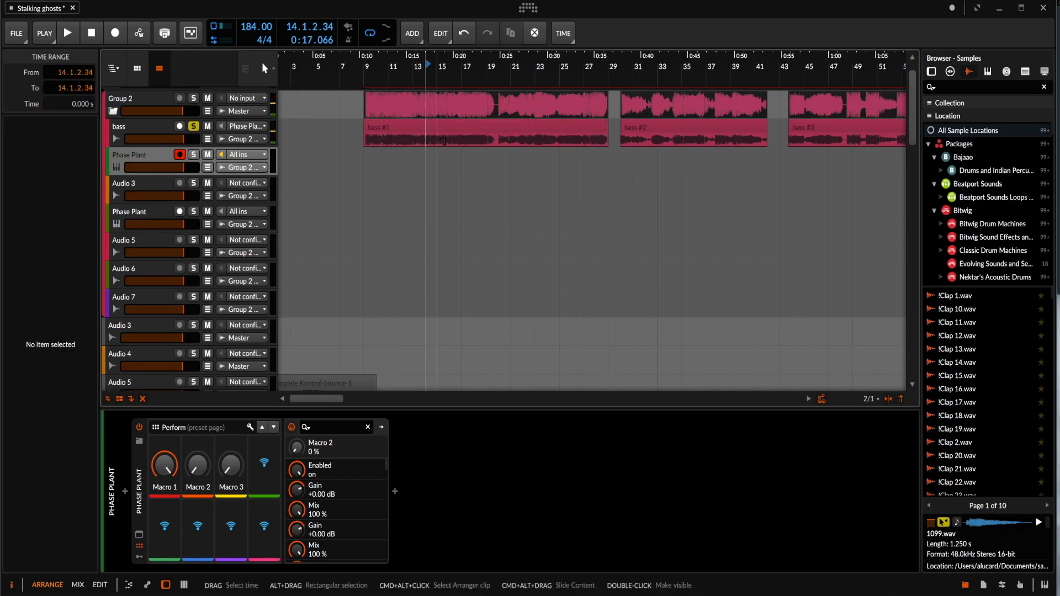
pyautogui.press('space')
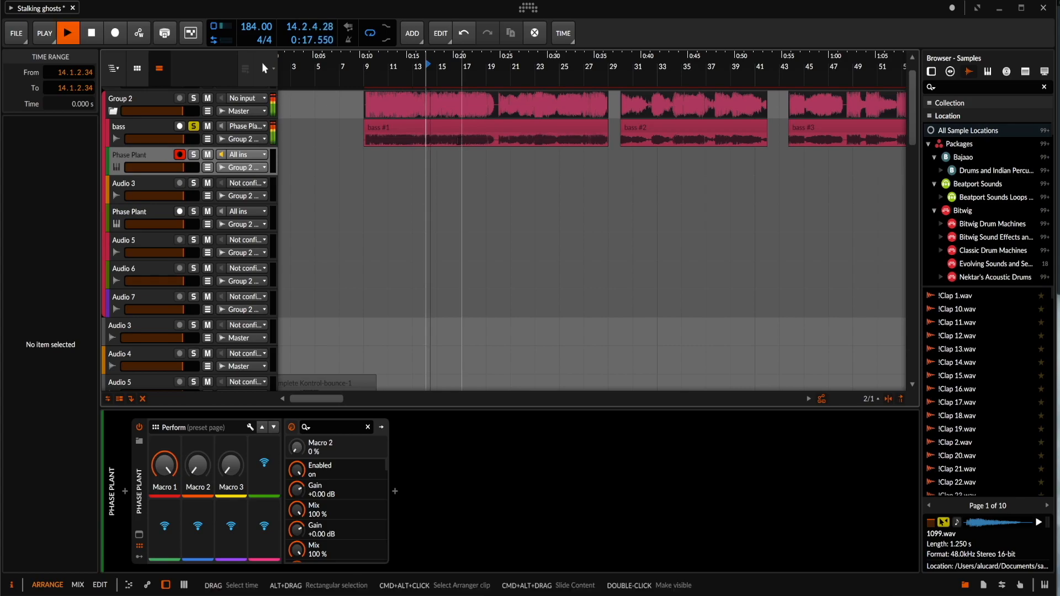
pyautogui.click(451, 141)
pyautogui.scroll(5, 451, 142)
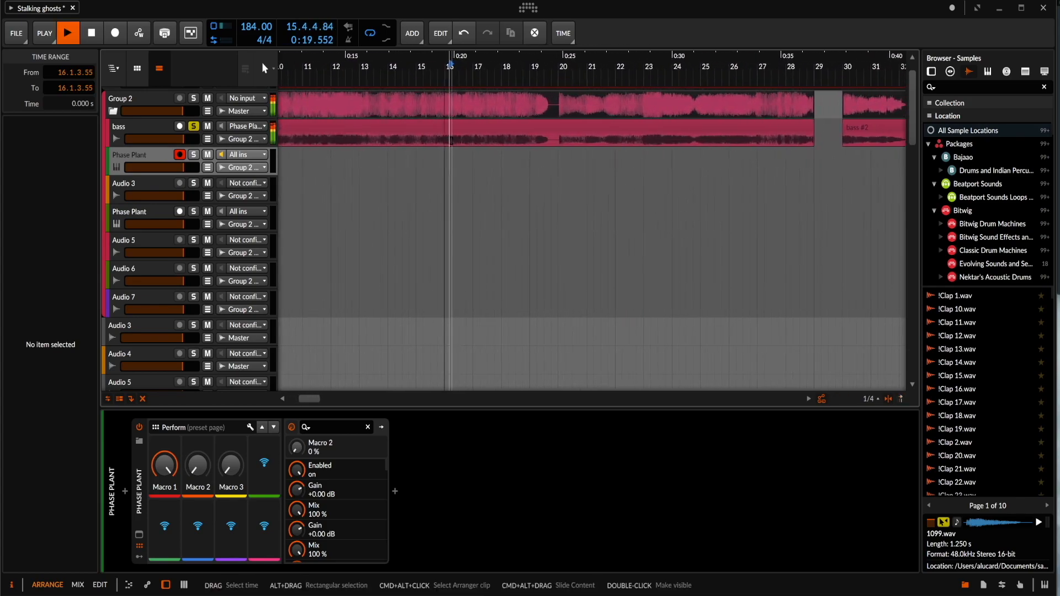
pyautogui.hscroll(2, 451, 141)
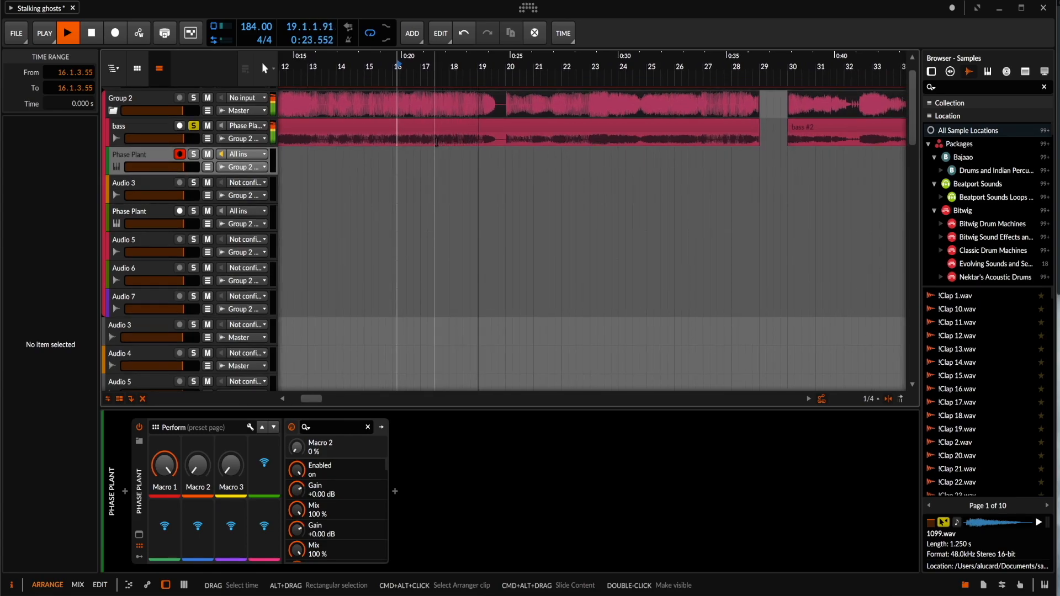
pyautogui.press('space')
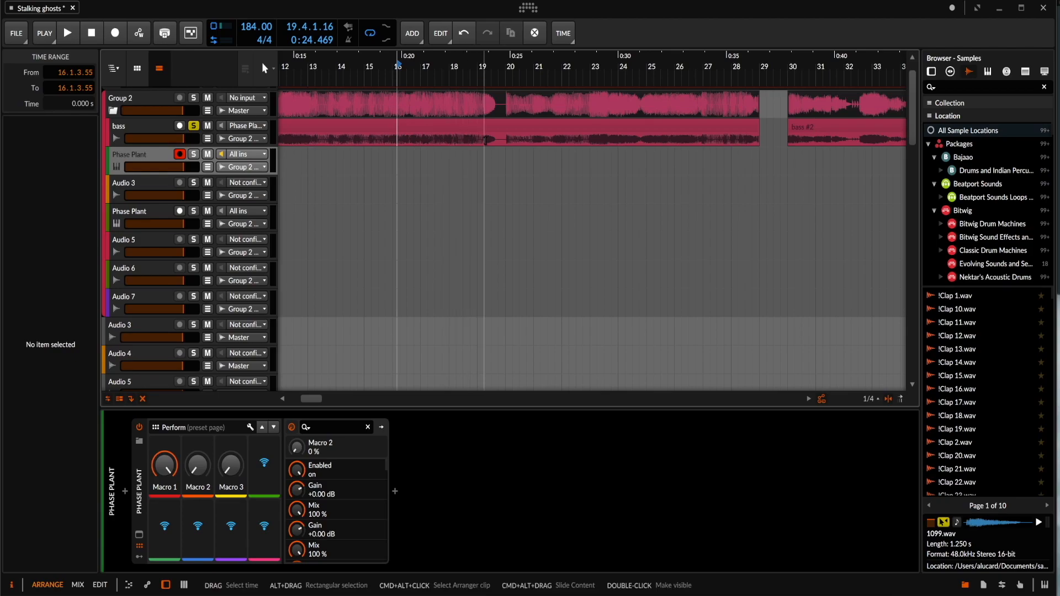
# - Extend the end of the bass #1 clip to the start of bass #2 at bar 30 and listen to the revealed audio from bar 29
pyautogui.hscroll(5, 483, 132)
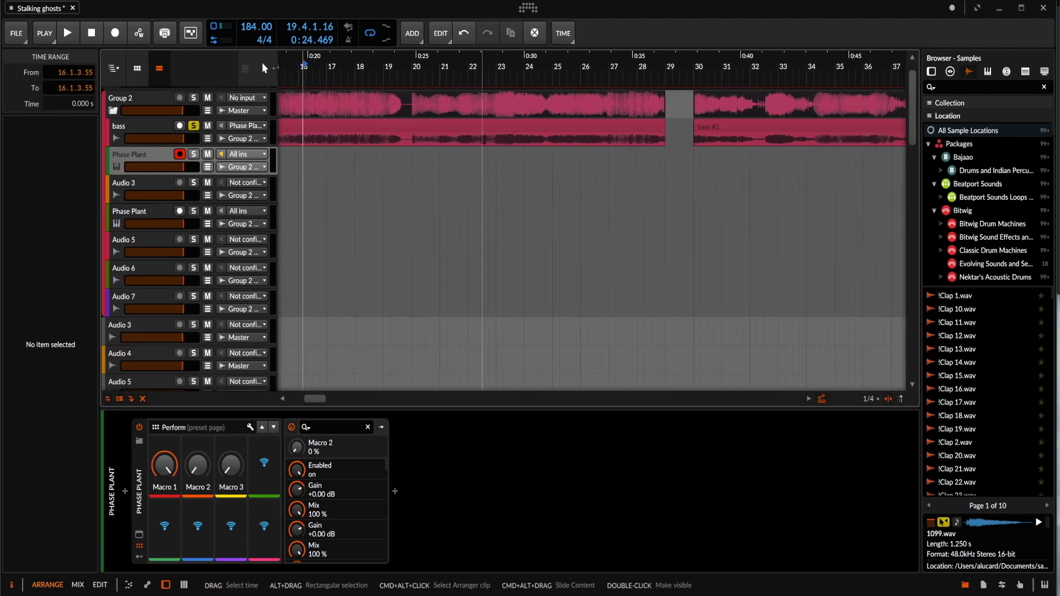
pyautogui.moveTo(592, 126); pyautogui.dragTo(614, 126)
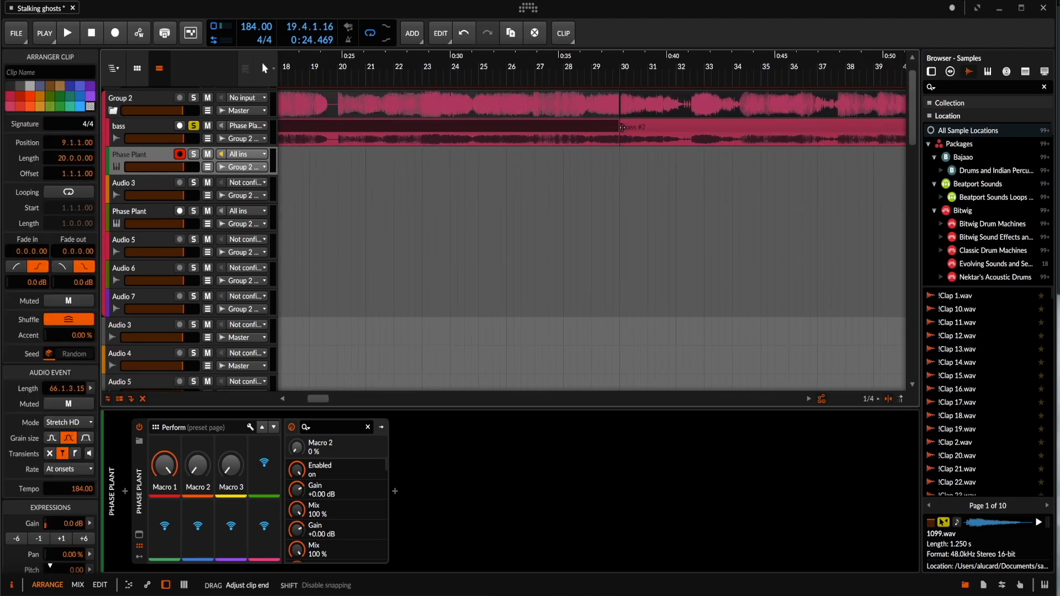
pyautogui.click(591, 139)
pyautogui.press('space')
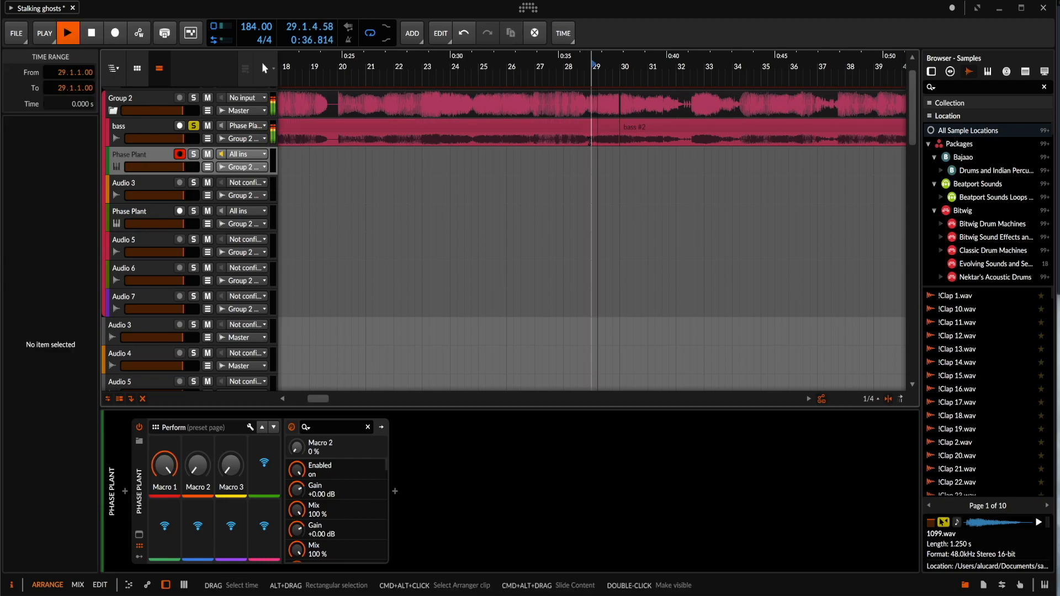
pyautogui.press('space')
# - Extend the end of the bass #2 clip to the start of bass #3 and listen to the revealed audio from bar 42
pyautogui.scroll(-1, 590, 138)
pyautogui.hscroll(8, 591, 138)
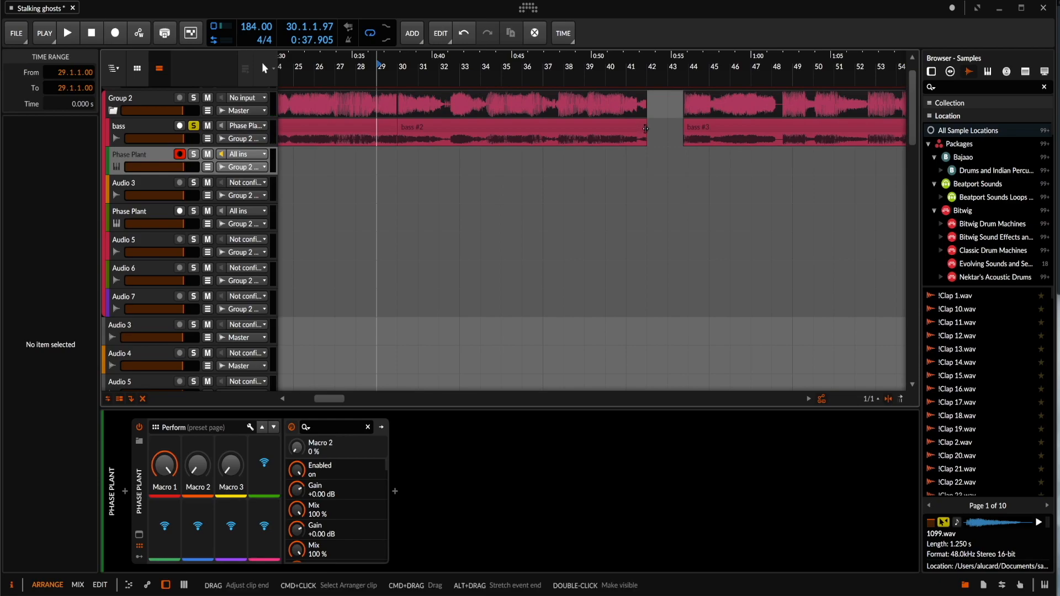
pyautogui.moveTo(646, 128); pyautogui.dragTo(687, 128)
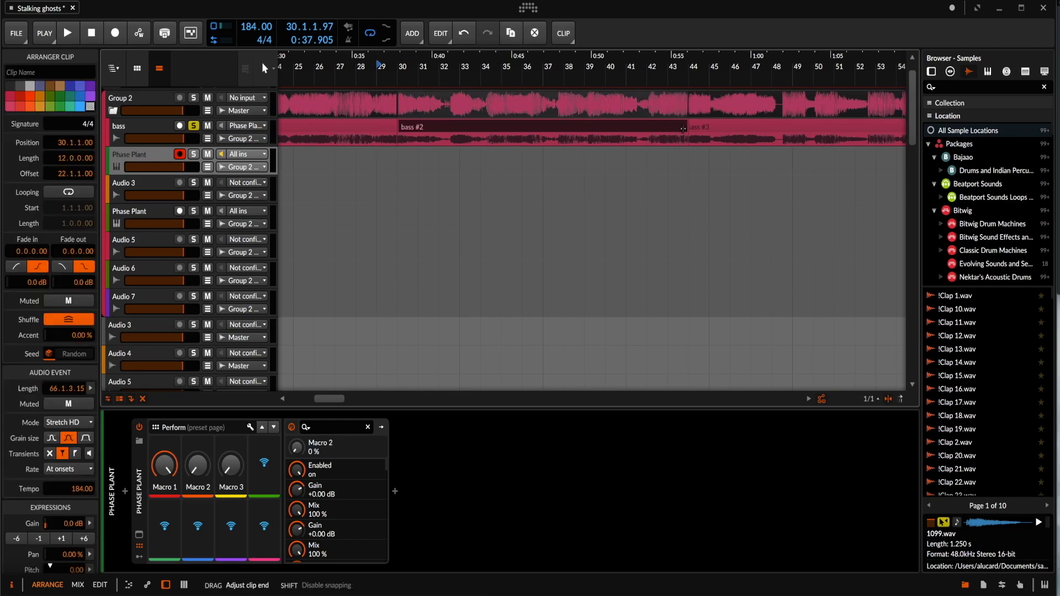
pyautogui.click(651, 141)
pyautogui.press('space')
pyautogui.scroll(1, 659, 145)
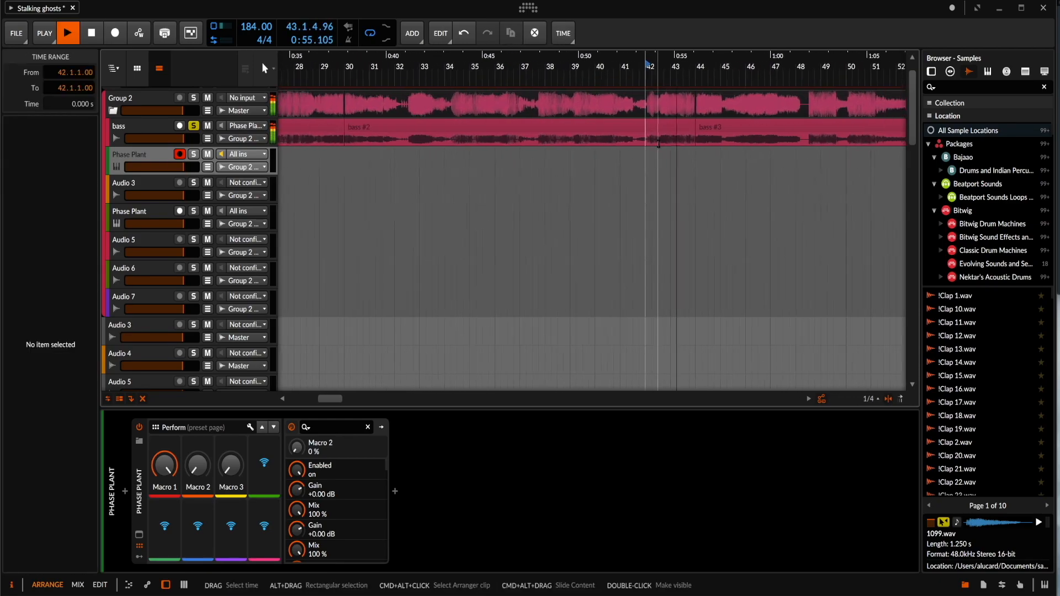
pyautogui.press('space')
# - Audition the soloed bass #4 clip at 172.4.1 together with the short bass clip that follows it
pyautogui.scroll(-4, 657, 138)
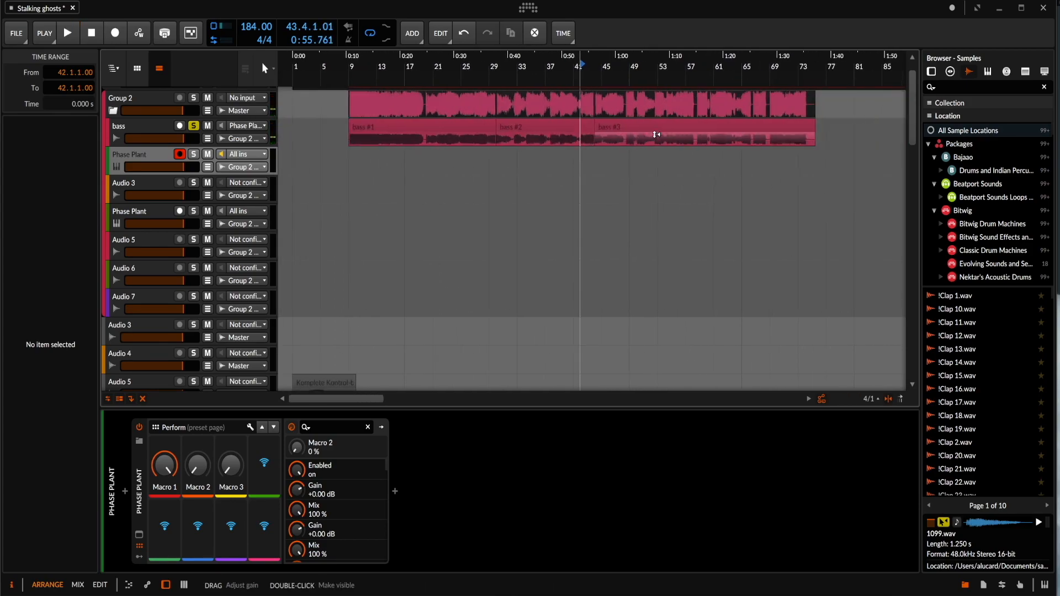
pyautogui.hscroll(15, 656, 134)
pyautogui.scroll(5, 597, 137)
pyautogui.click(417, 132)
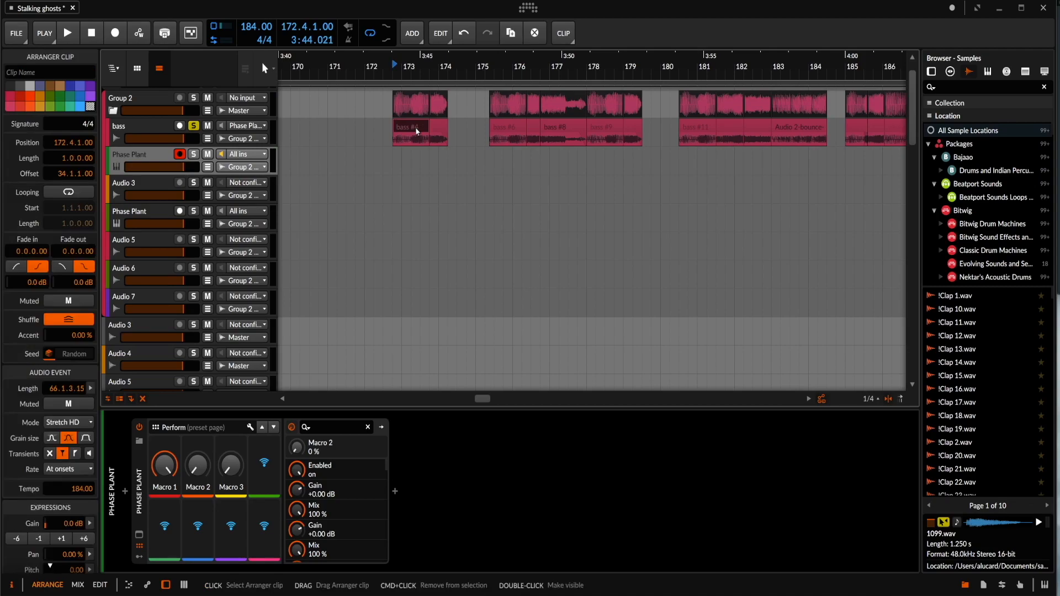
pyautogui.press('space')
pyautogui.press('space')
pyautogui.click(444, 134)
pyautogui.scroll(1, 442, 132)
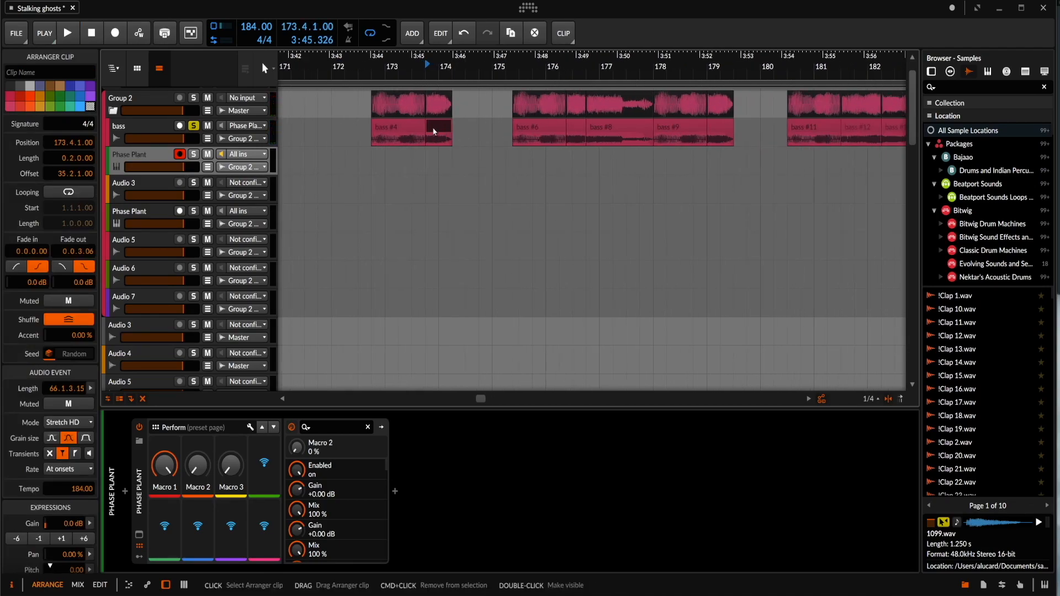
pyautogui.click(411, 132)
pyautogui.press('space')
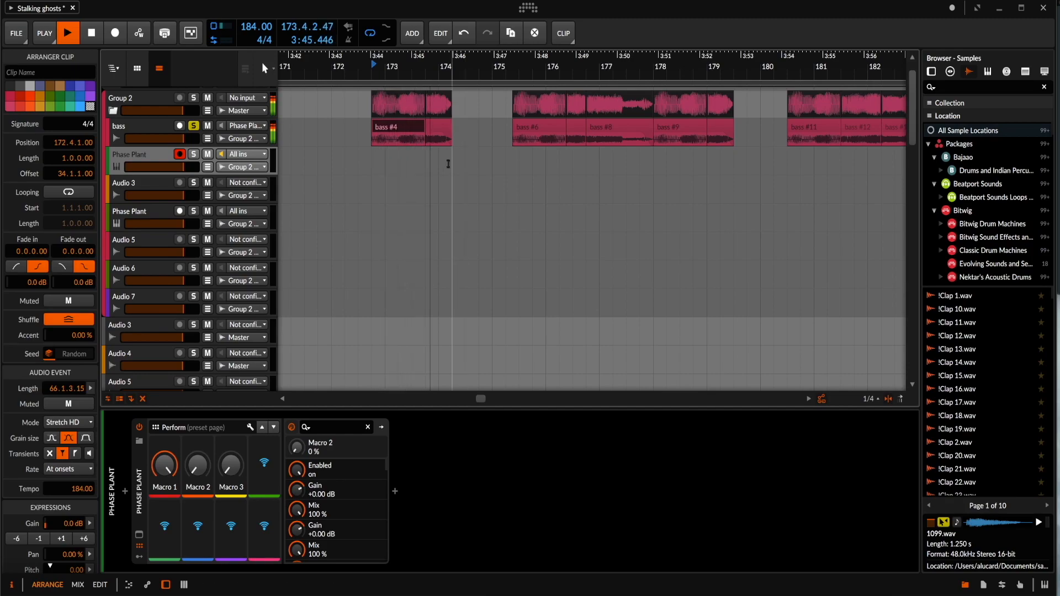
pyautogui.press('space')
# - Find the drum tracks in Group 7 and listen to them from the Kick 2-bounce-3 clip at 172.4.1
pyautogui.scroll(-3, 417, 153)
pyautogui.scroll(-15, 360, 141)
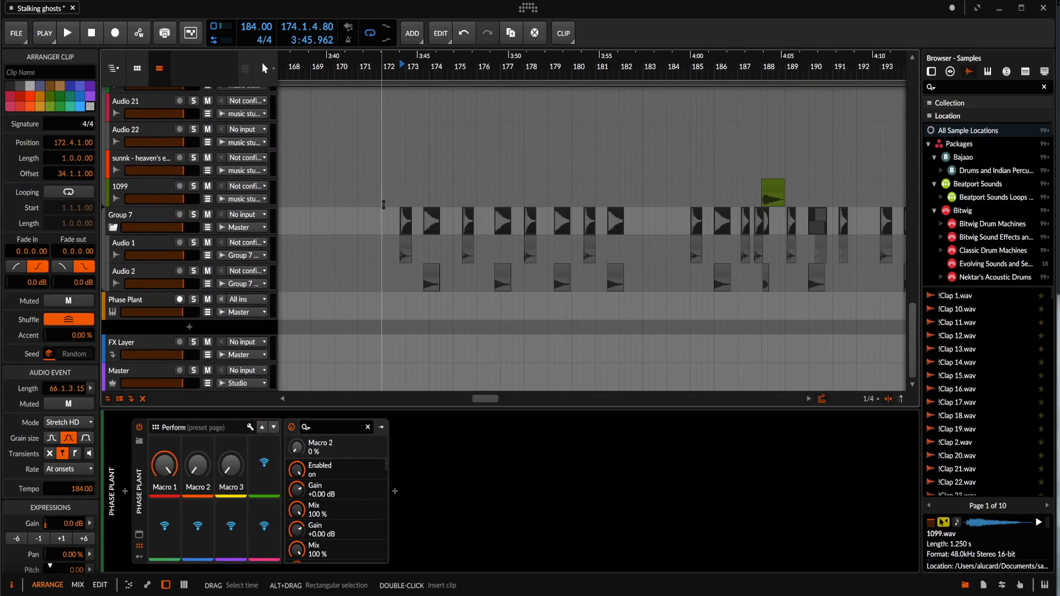
pyautogui.scroll(10, 398, 252)
pyautogui.scroll(8, 398, 252)
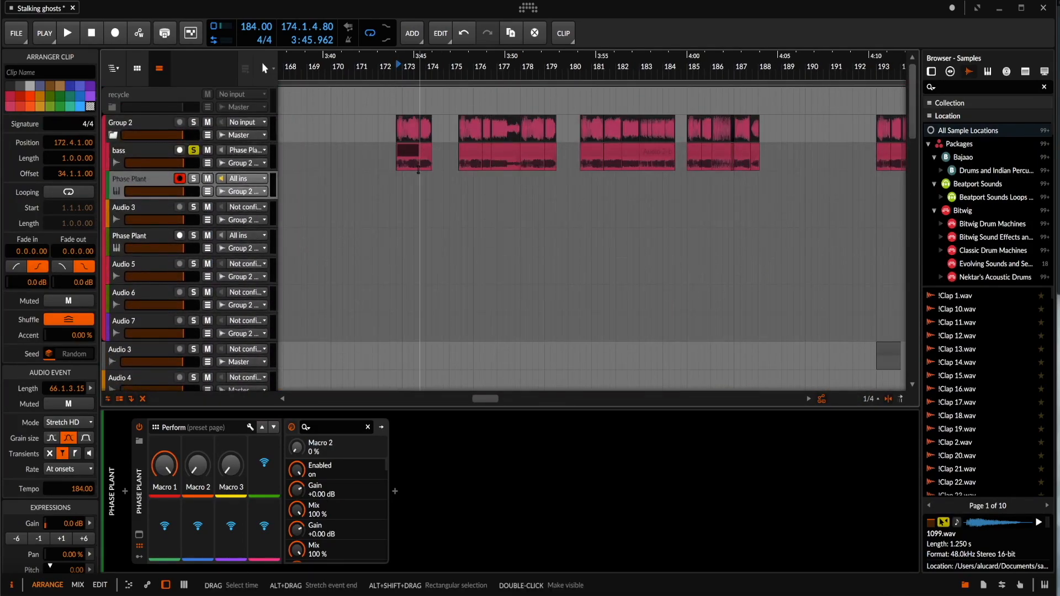
pyautogui.scroll(-15, 402, 248)
pyautogui.click(402, 248)
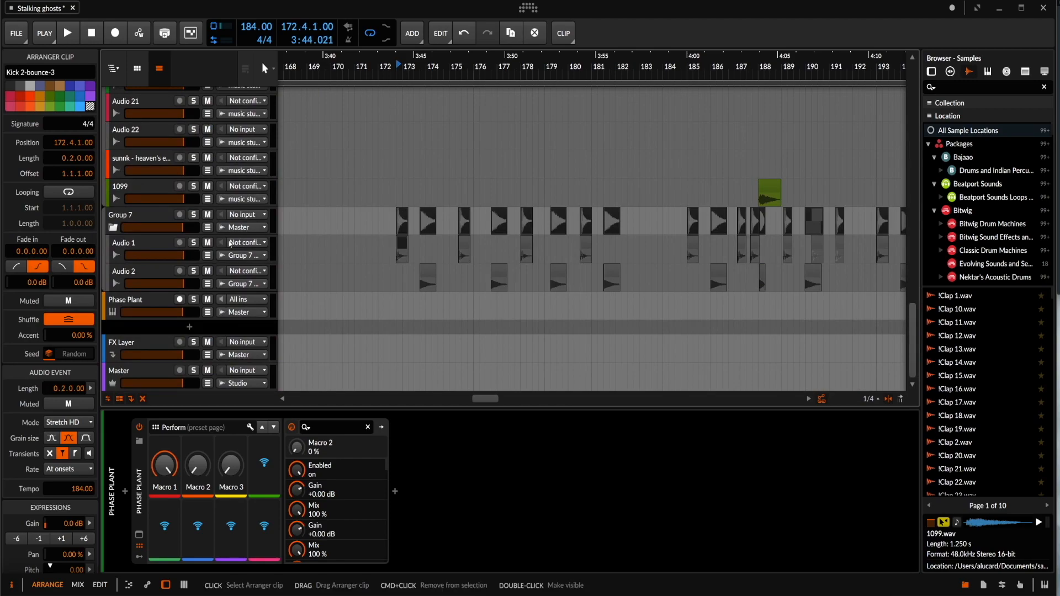
pyautogui.press('space')
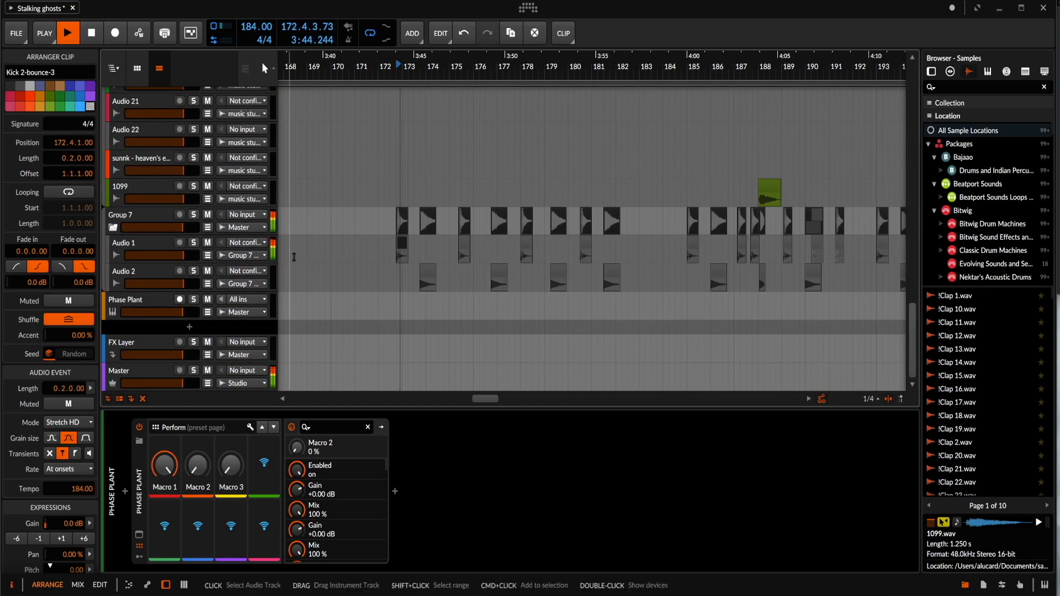
pyautogui.press('space')
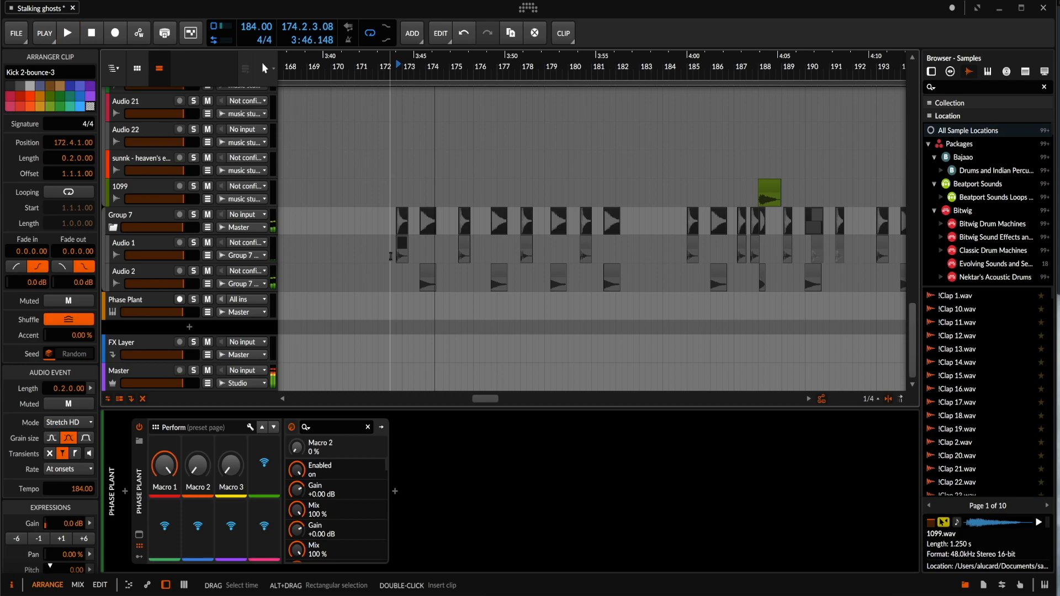
# - Set a loop range from 172.4.1.00 to 175.2.3.05 over the kick and snare clips of Group 7 and start playback
pyautogui.moveTo(396, 253); pyautogui.dragTo(454, 283)
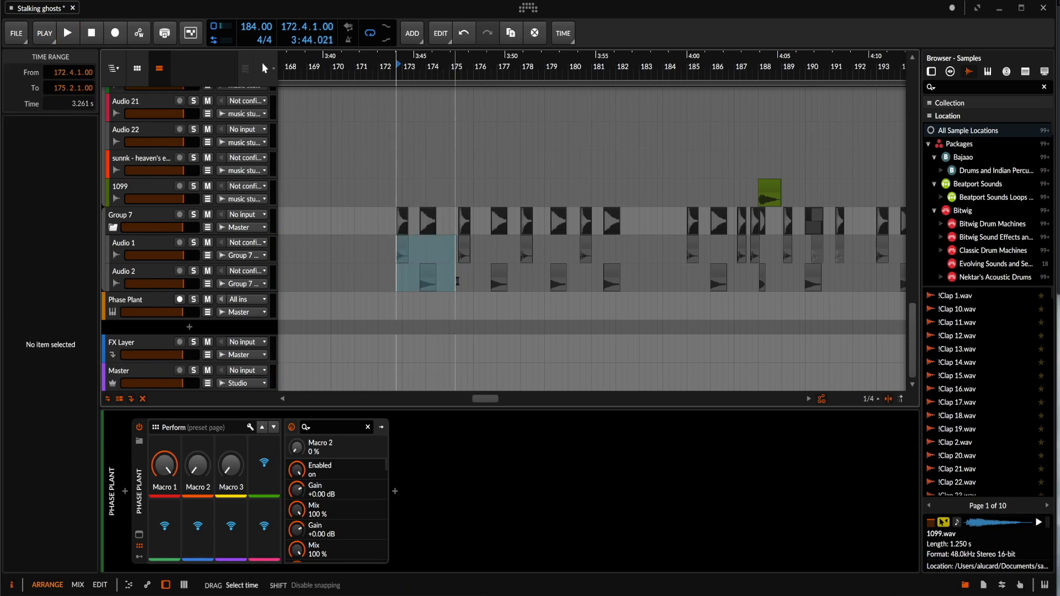
pyautogui.scroll(5, 436, 270)
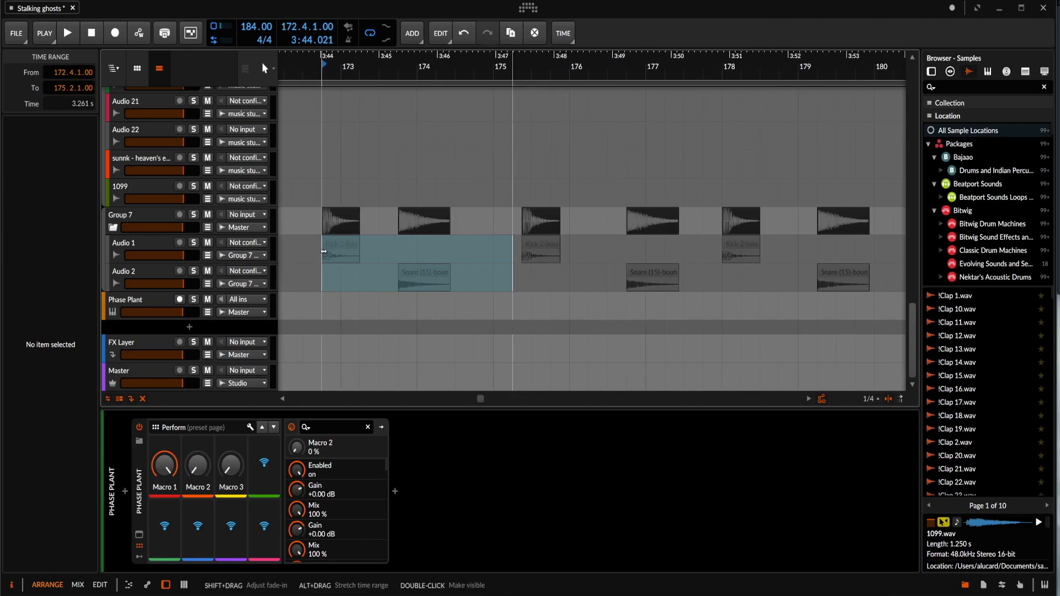
pyautogui.click(318, 255)
pyautogui.moveTo(320, 255); pyautogui.dragTo(522, 283)
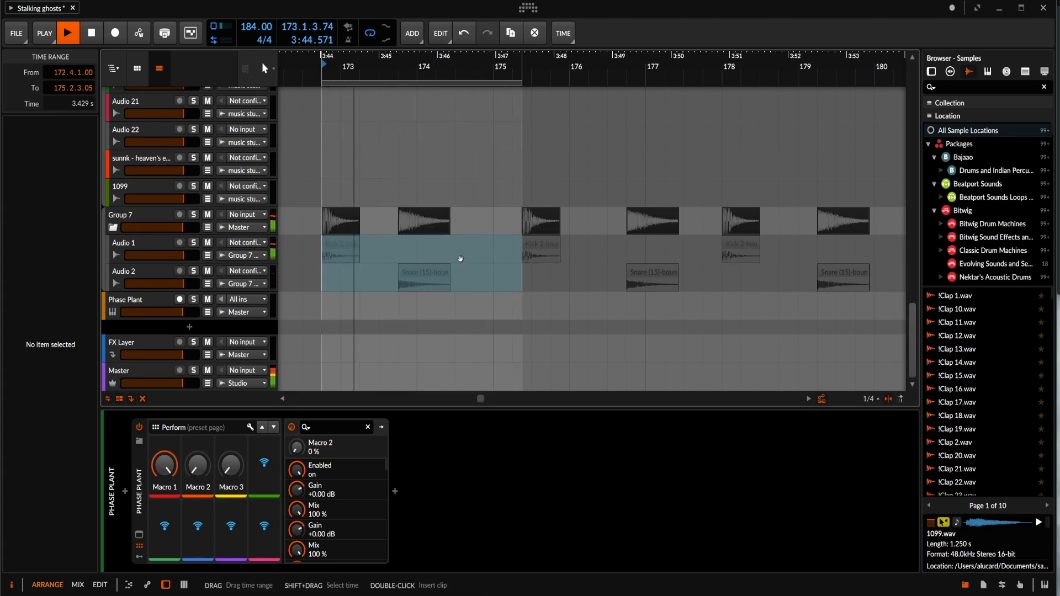
pyautogui.scroll(3, 461, 259)
pyautogui.scroll(-3, 460, 257)
pyautogui.scroll(8, 459, 258)
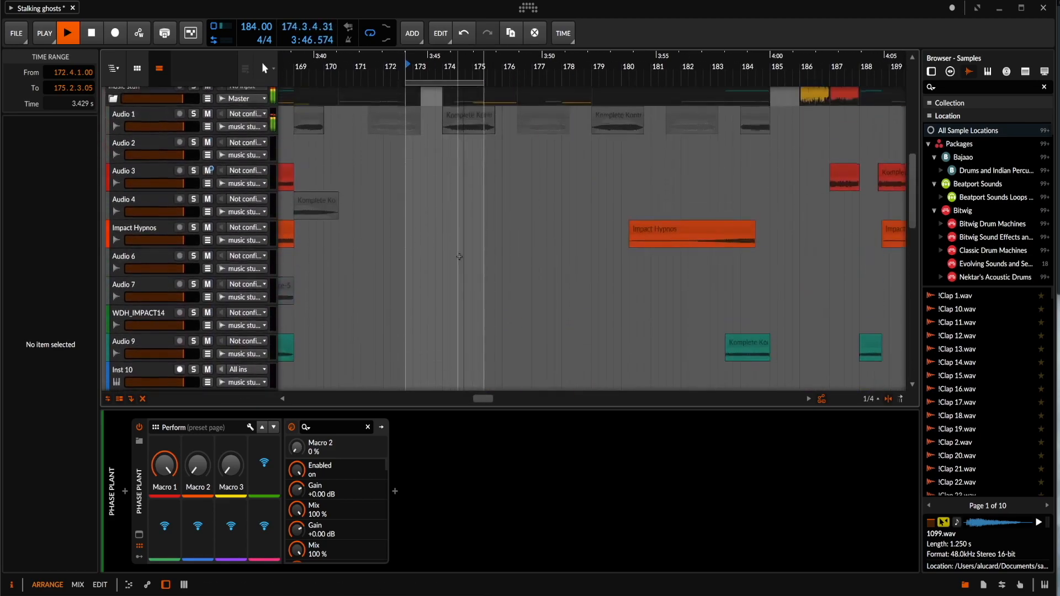
# - Return to the bass clips of Group 2 while the loop plays and stop playback
pyautogui.scroll(8, 459, 257)
pyautogui.scroll(8, 459, 257)
pyautogui.scroll(-2, 457, 258)
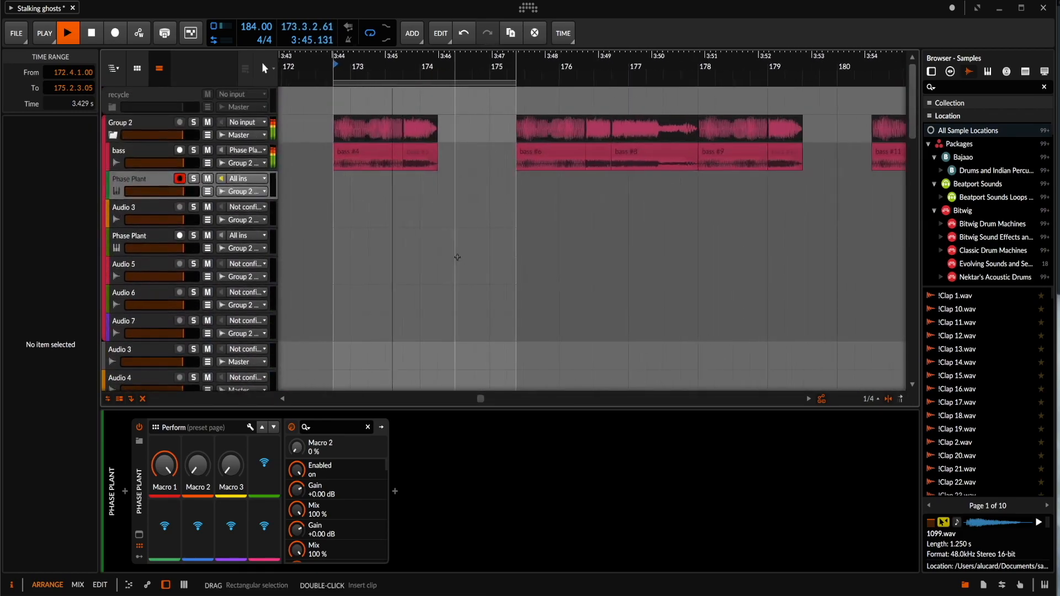
pyautogui.scroll(-1, 458, 257)
pyautogui.press('space')
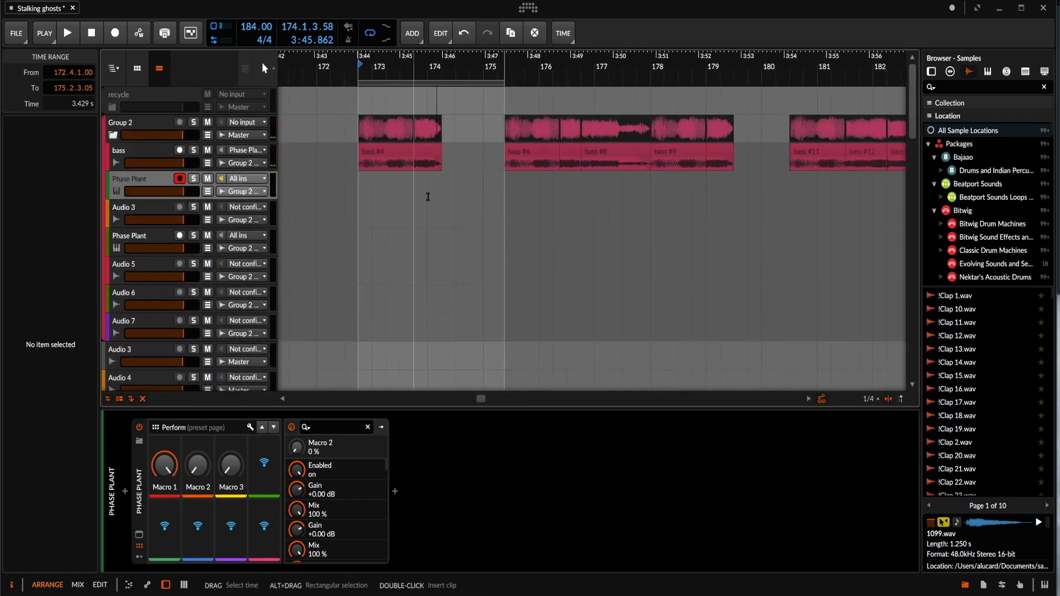
# - Examine the bass #4 clip at 172.4.1 on the bass track, together with the adjoining bass #5 clip
pyautogui.scroll(-2, 430, 196)
pyautogui.scroll(-2, 486, 185)
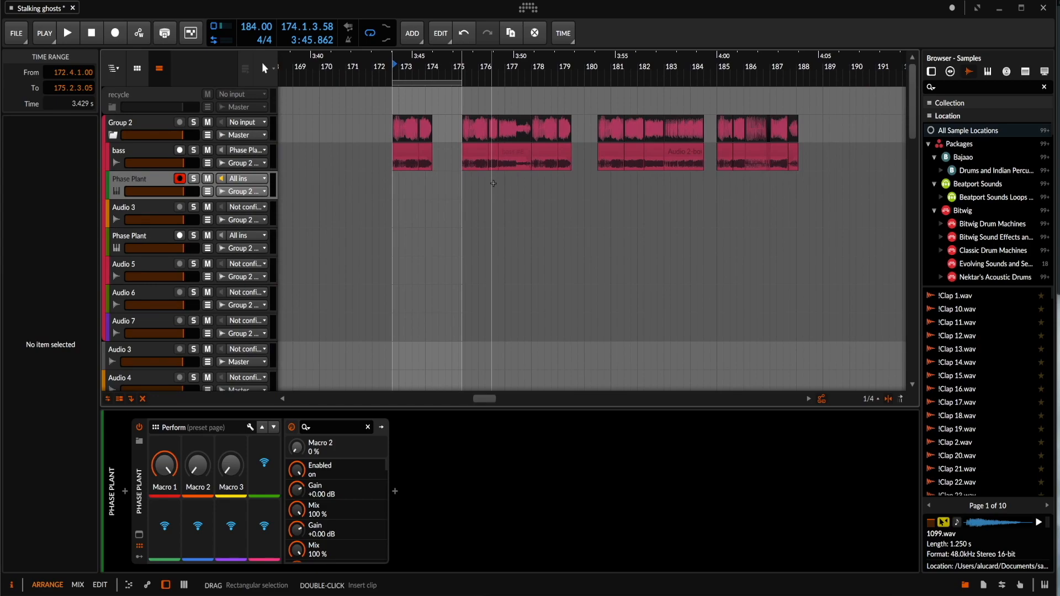
pyautogui.scroll(4, 403, 157)
pyautogui.click(402, 150)
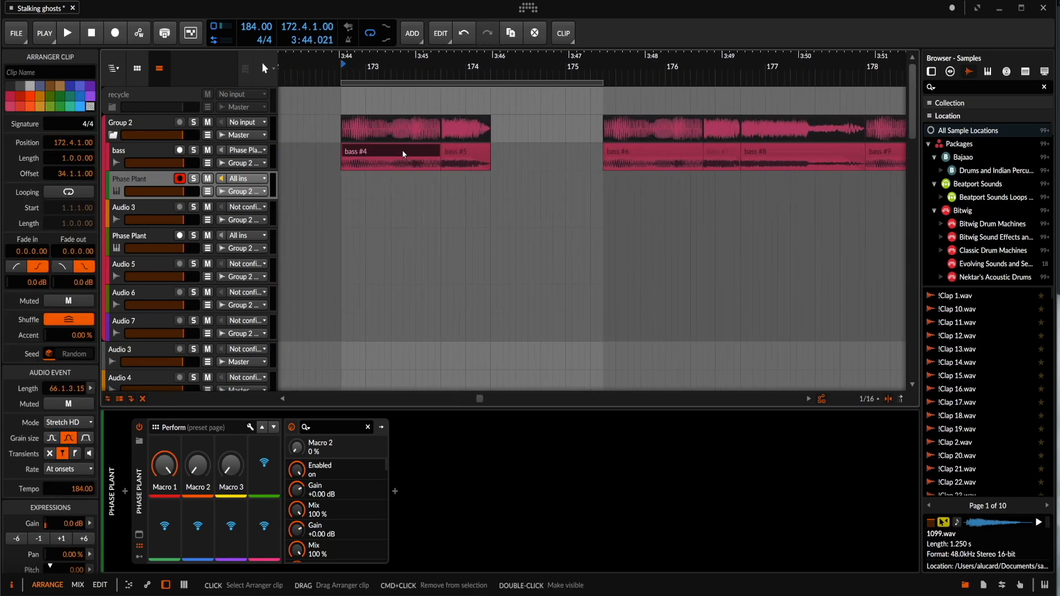
pyautogui.scroll(-3, 402, 150)
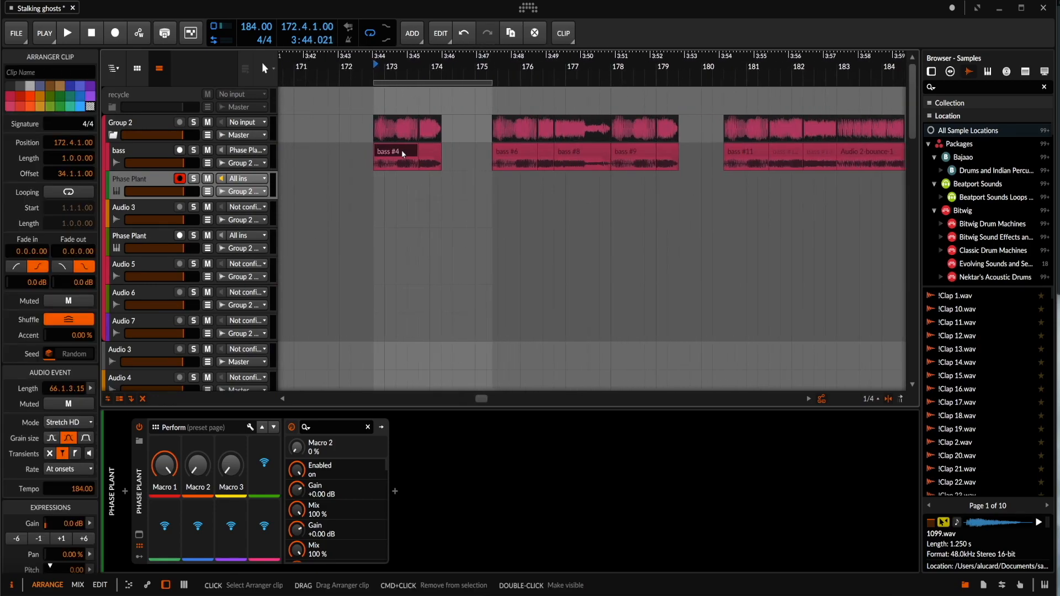
pyautogui.scroll(2, 402, 150)
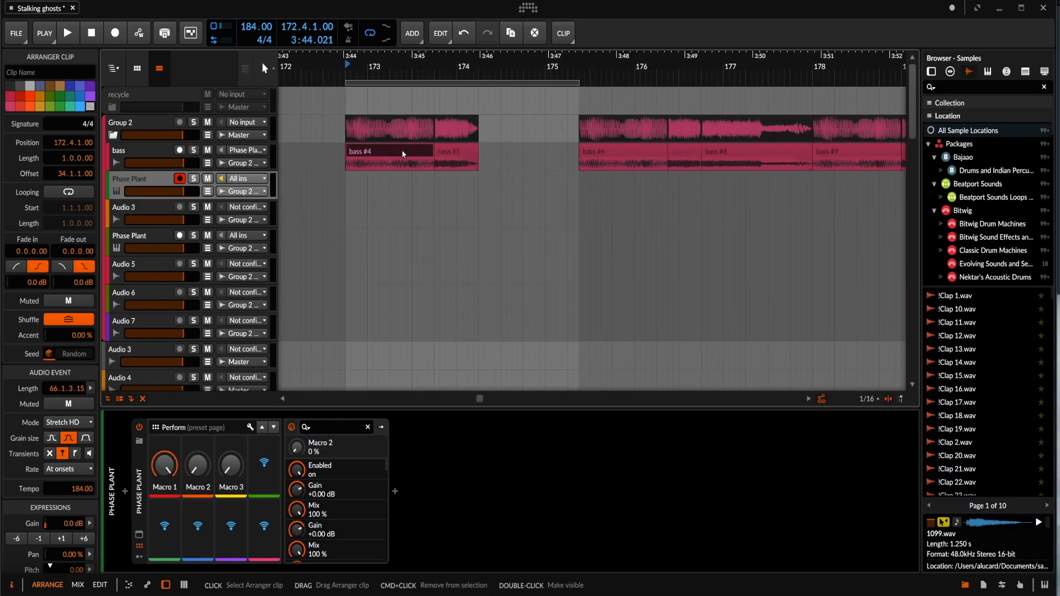
pyautogui.scroll(-1, 402, 150)
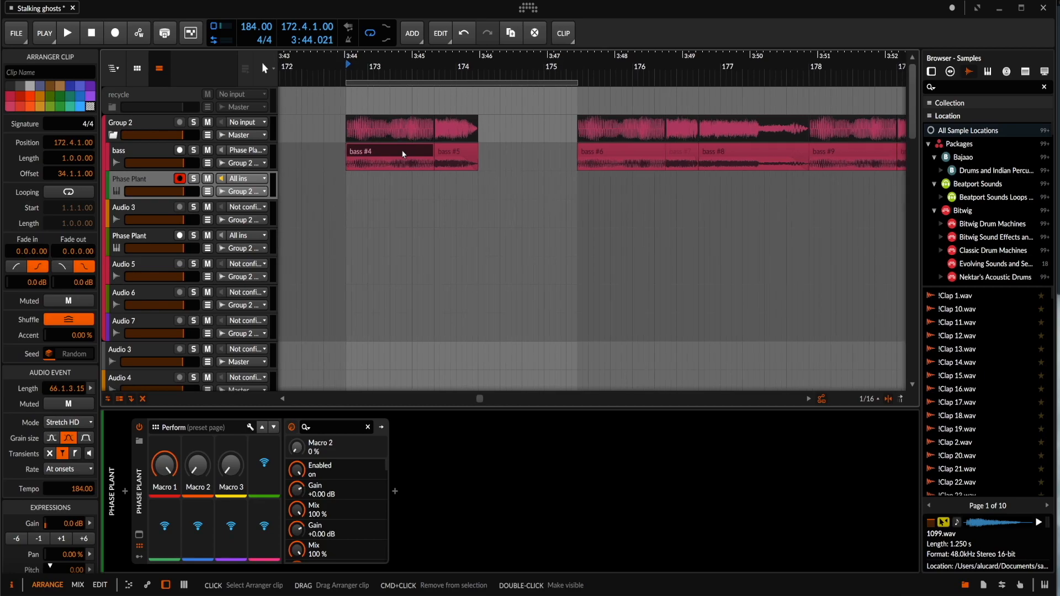
pyautogui.scroll(-1, 402, 150)
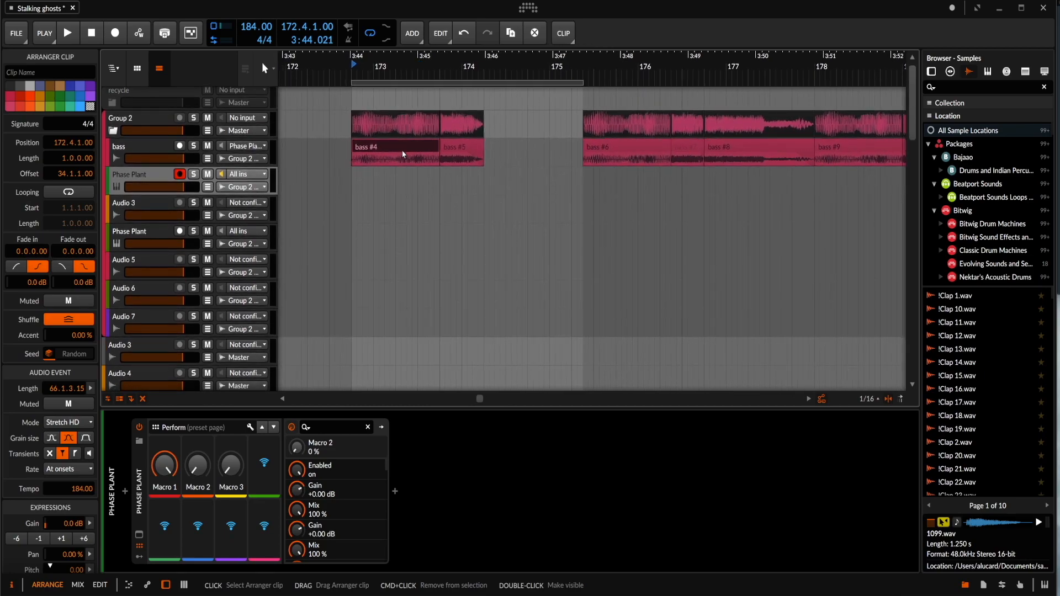
pyautogui.scroll(1, 402, 150)
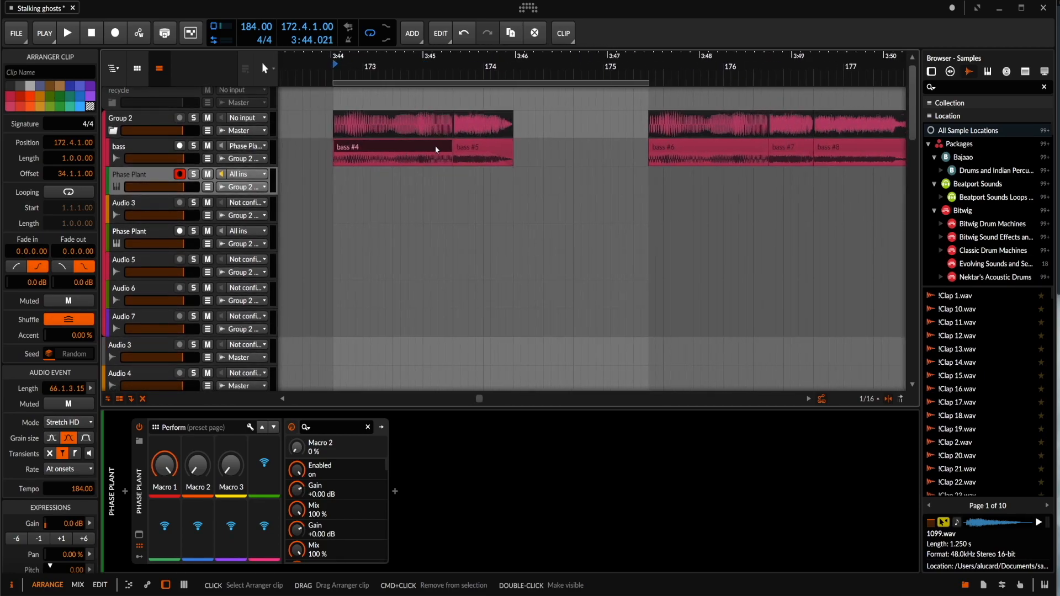
pyautogui.keyDown('shift'); pyautogui.click(462, 153); pyautogui.keyUp('shift')
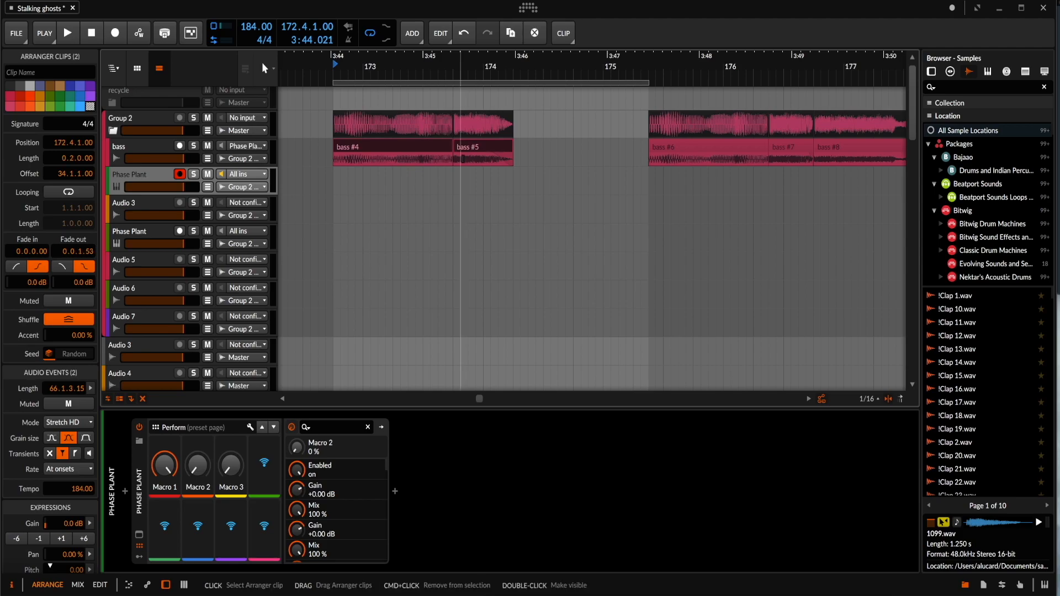
pyautogui.click(437, 147)
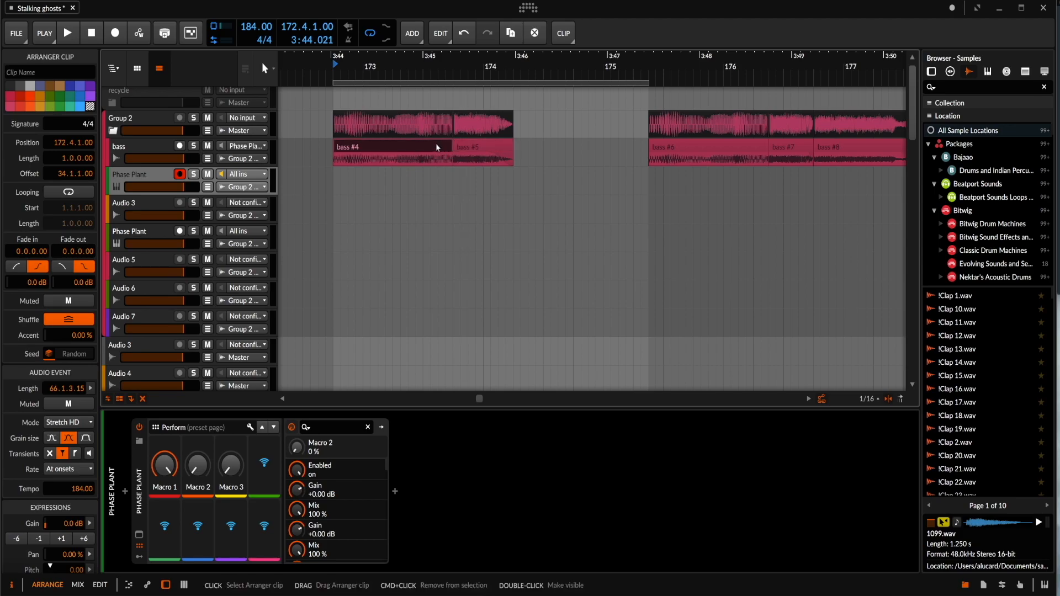
pyautogui.scroll(-1, 436, 147)
pyautogui.scroll(-3, 435, 146)
pyautogui.scroll(-4, 435, 145)
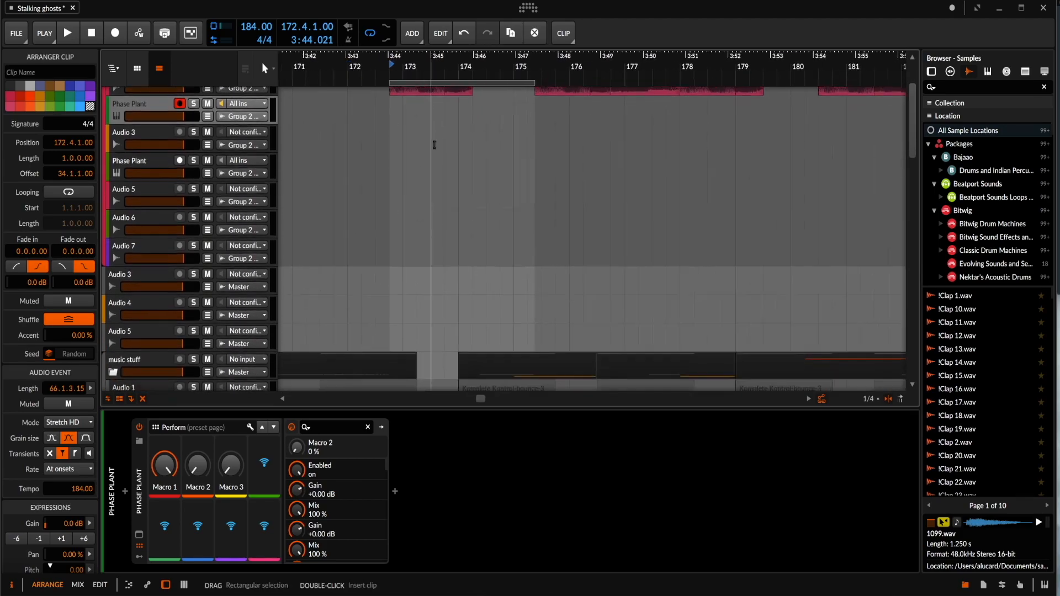
pyautogui.scroll(-2, 435, 145)
pyautogui.scroll(-3, 434, 145)
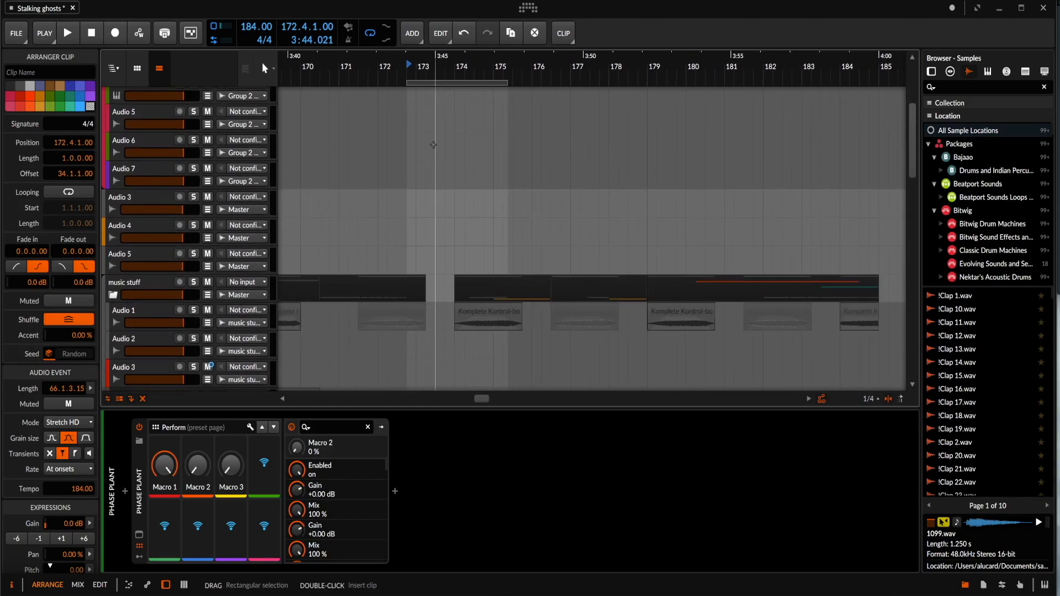
pyautogui.scroll(8, 433, 145)
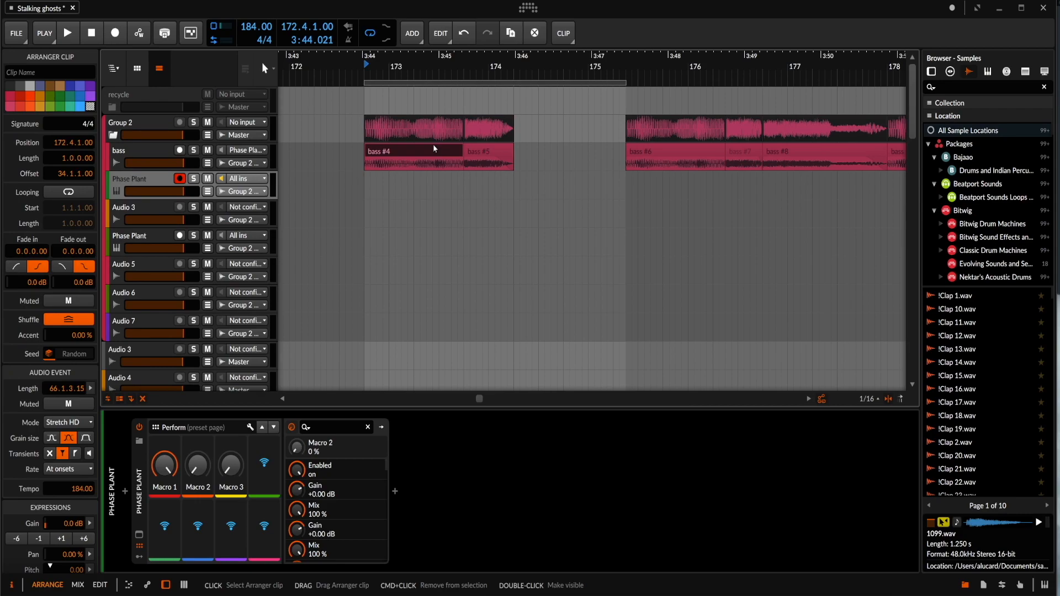
# - Select the bass #3 clip at 44.1.1 in the song's opening part and show the bass track's device chain
pyautogui.scroll(-4, 433, 144)
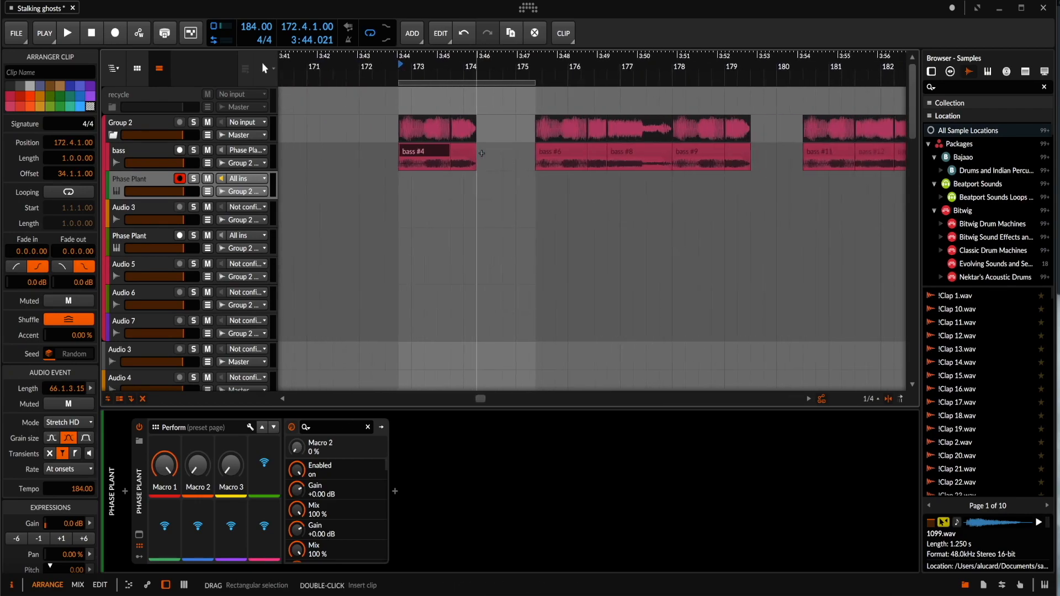
pyautogui.scroll(-8, 481, 153)
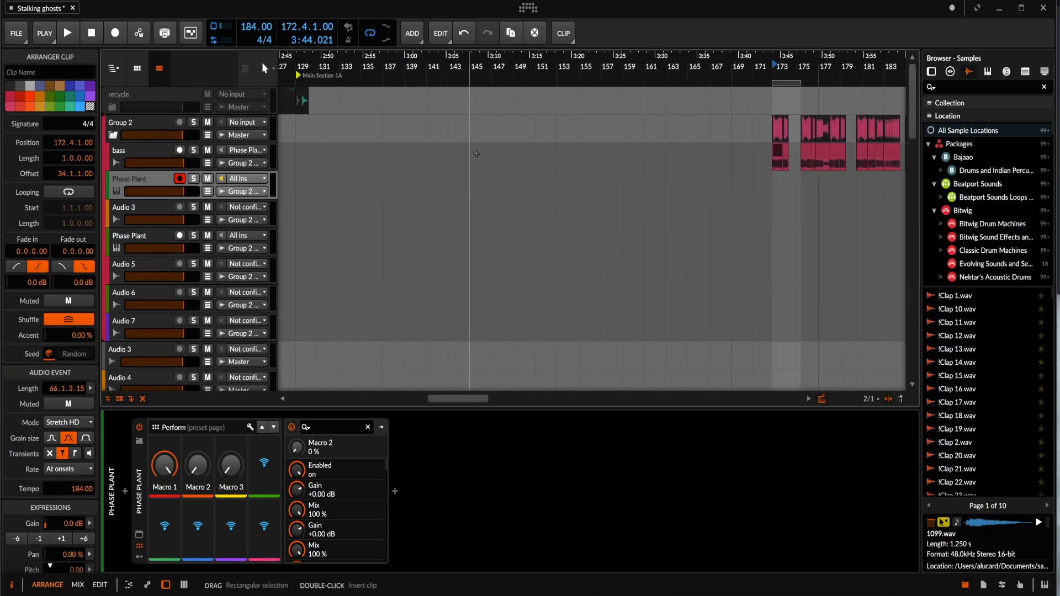
pyautogui.scroll(-8, 477, 154)
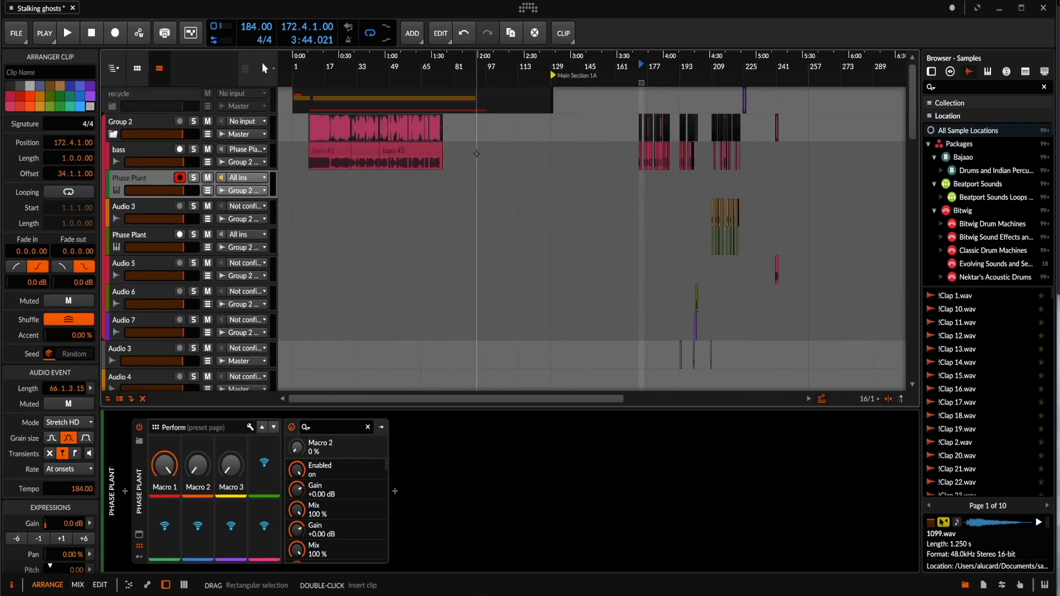
pyautogui.click(391, 150)
pyautogui.scroll(2, 391, 150)
pyautogui.click(160, 158)
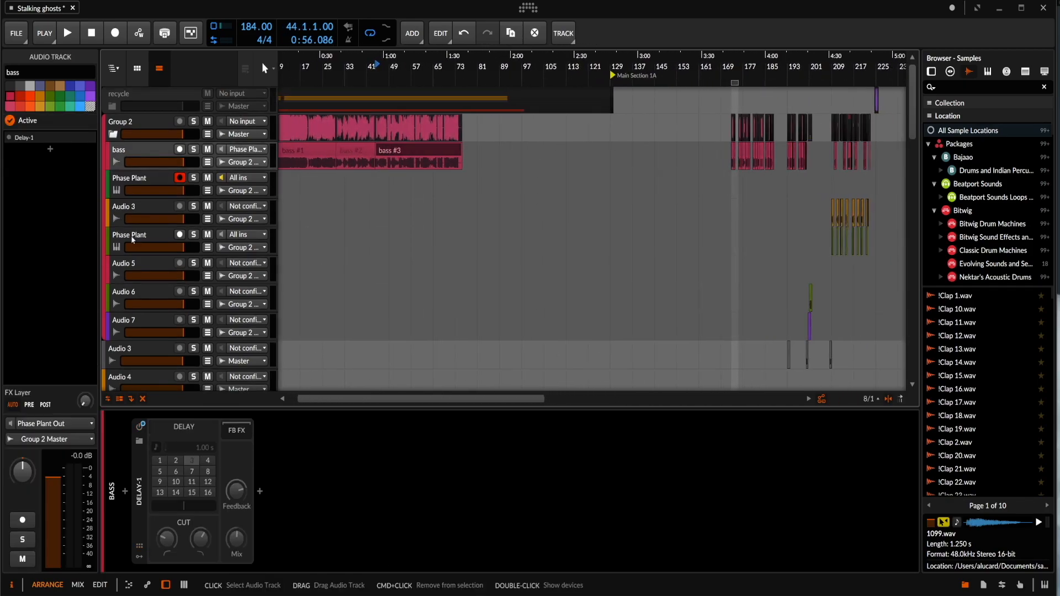
pyautogui.doubleClick(154, 157)
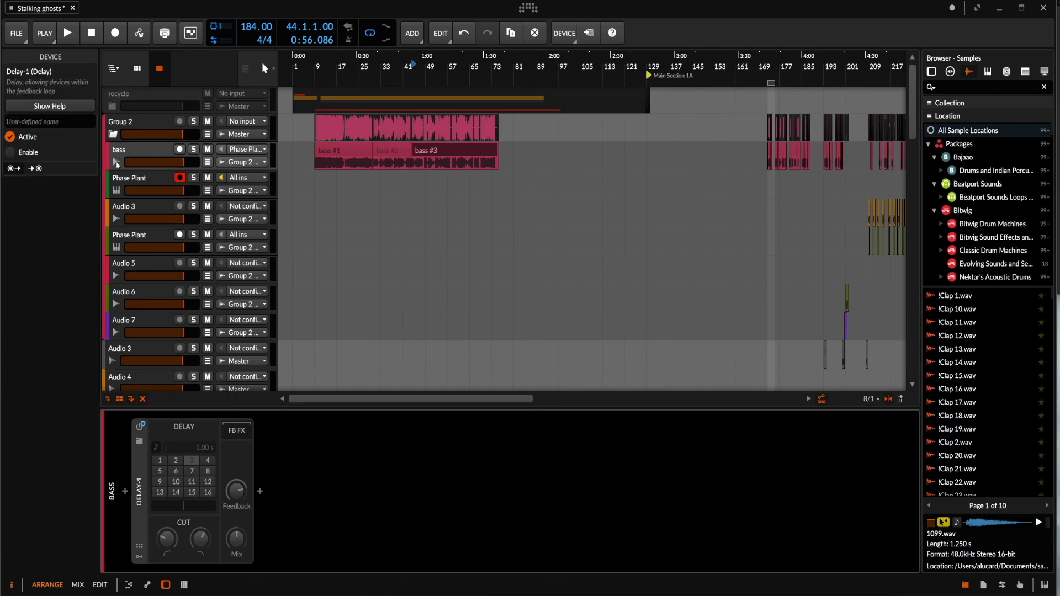
# - Show the devices of the Phase Plant track in Group 2 and of the Phase Plant track below Group 7
pyautogui.click(119, 186)
pyautogui.scroll(-10, 148, 238)
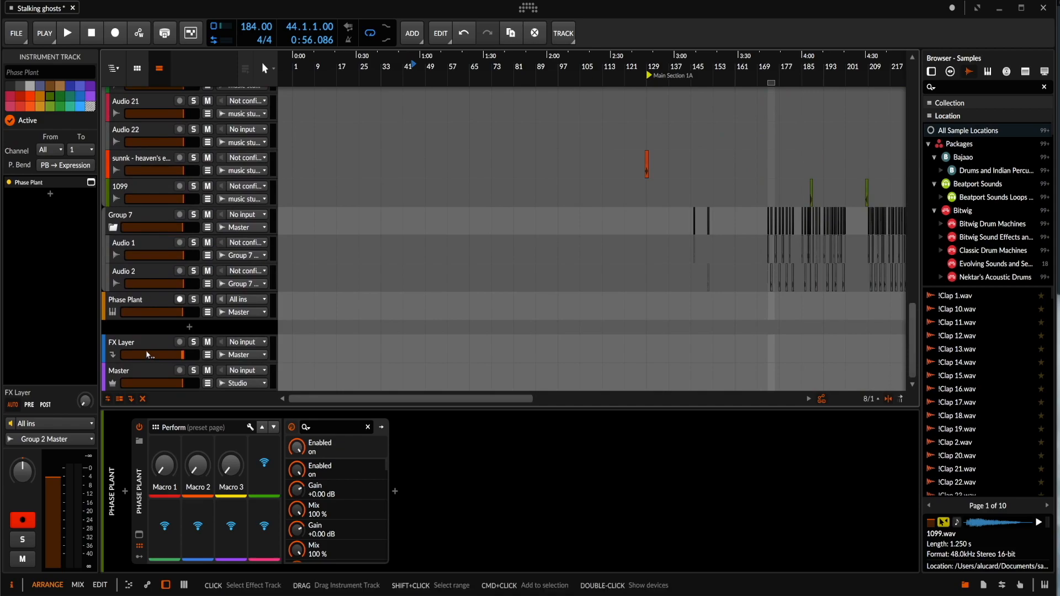
pyautogui.click(138, 304)
# - Expand the recycle group to show its child tracks and activate the group track
pyautogui.scroll(10, 139, 304)
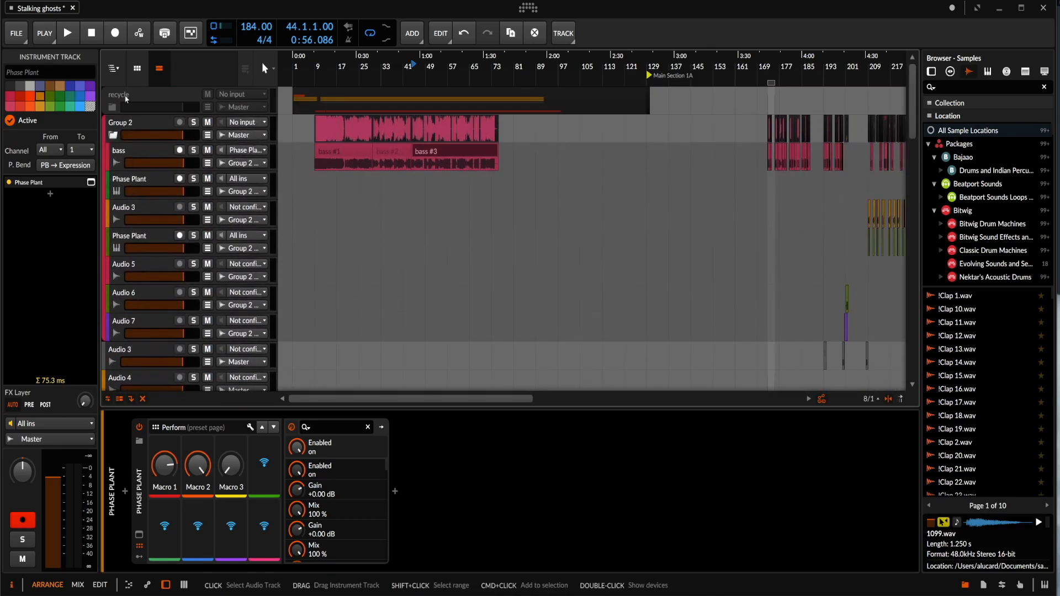
pyautogui.click(113, 135)
pyautogui.click(113, 107)
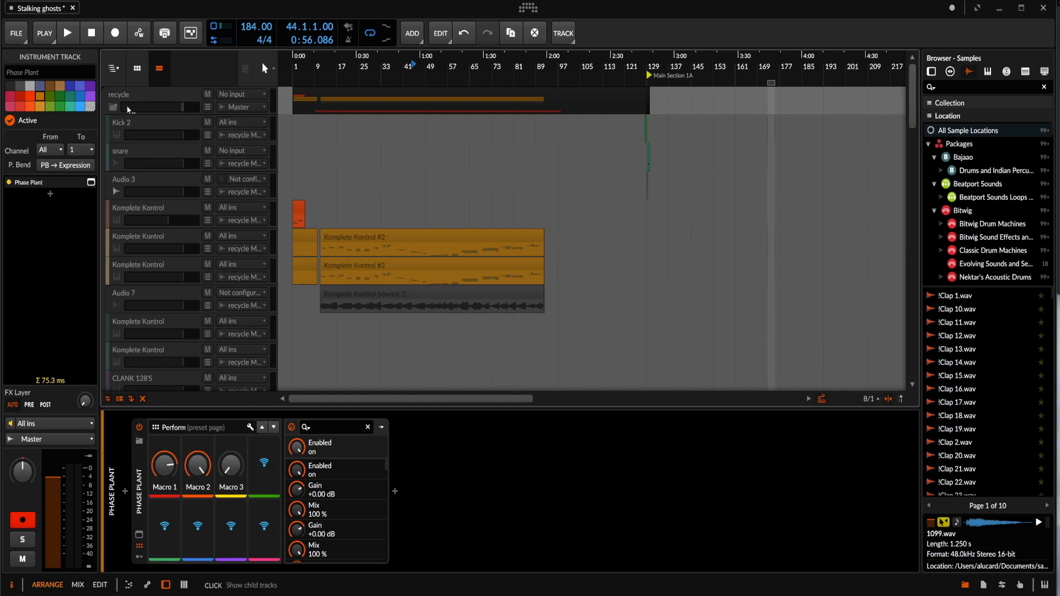
pyautogui.click(143, 97)
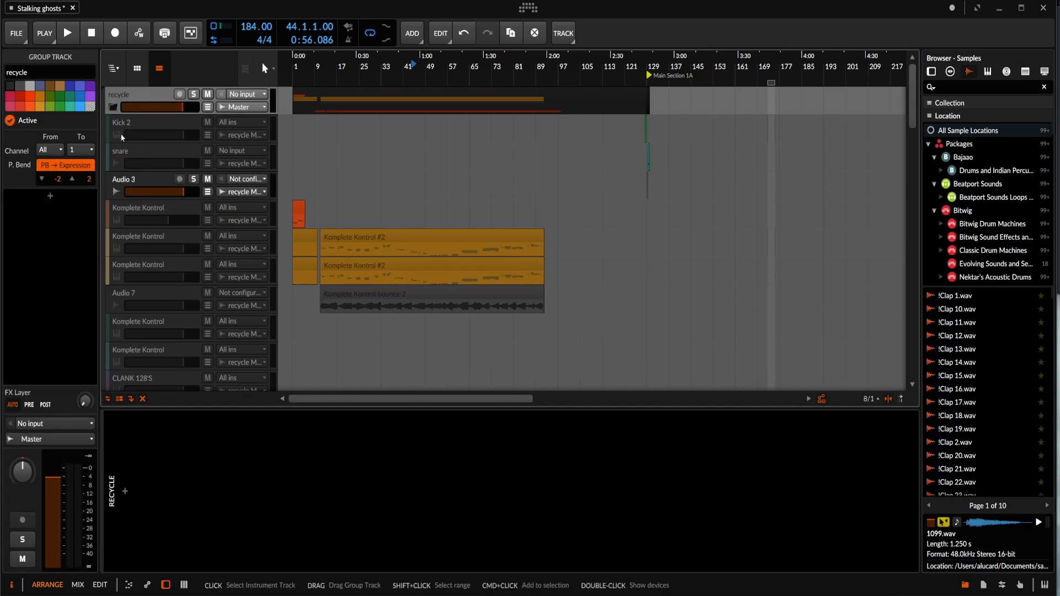
# - Inspect the devices of the last Sampler track and the Phase Plant track in the recycle group, and collapse the group
pyautogui.scroll(-6, 128, 165)
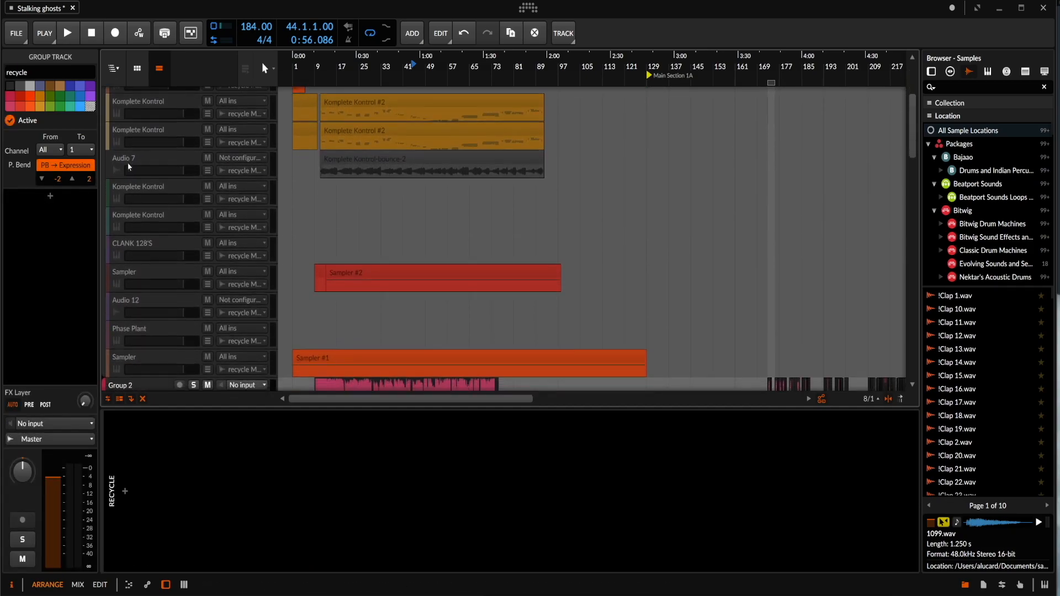
pyautogui.scroll(-1, 138, 188)
pyautogui.click(159, 315)
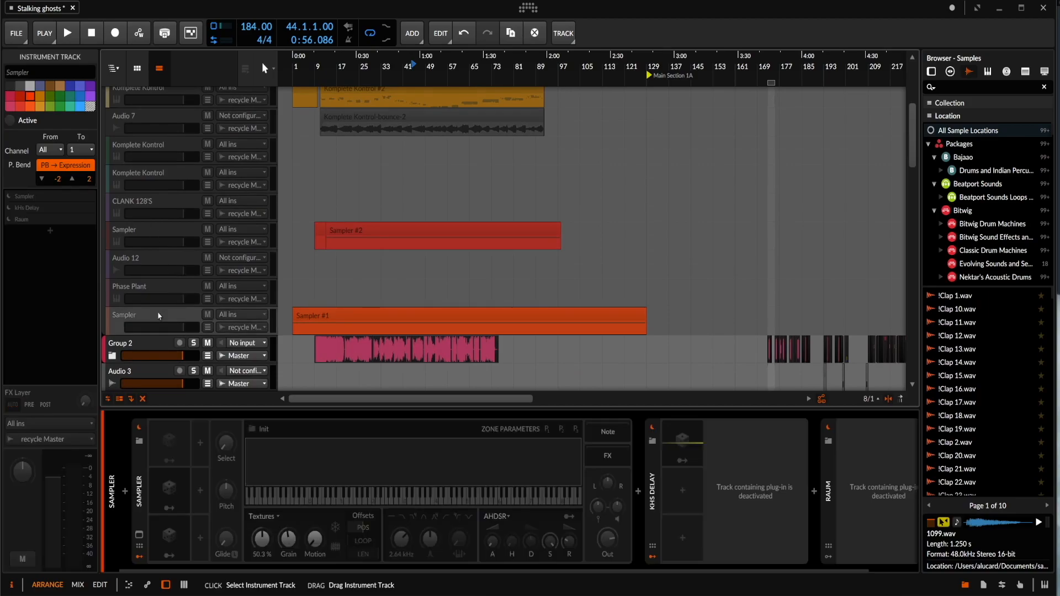
pyautogui.click(155, 287)
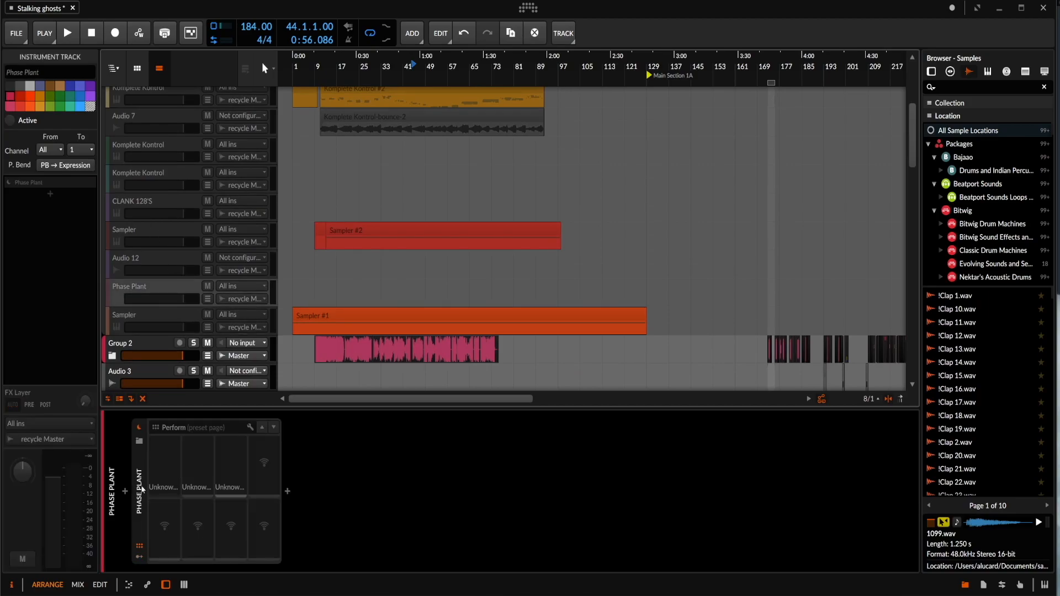
pyautogui.scroll(5, 148, 237)
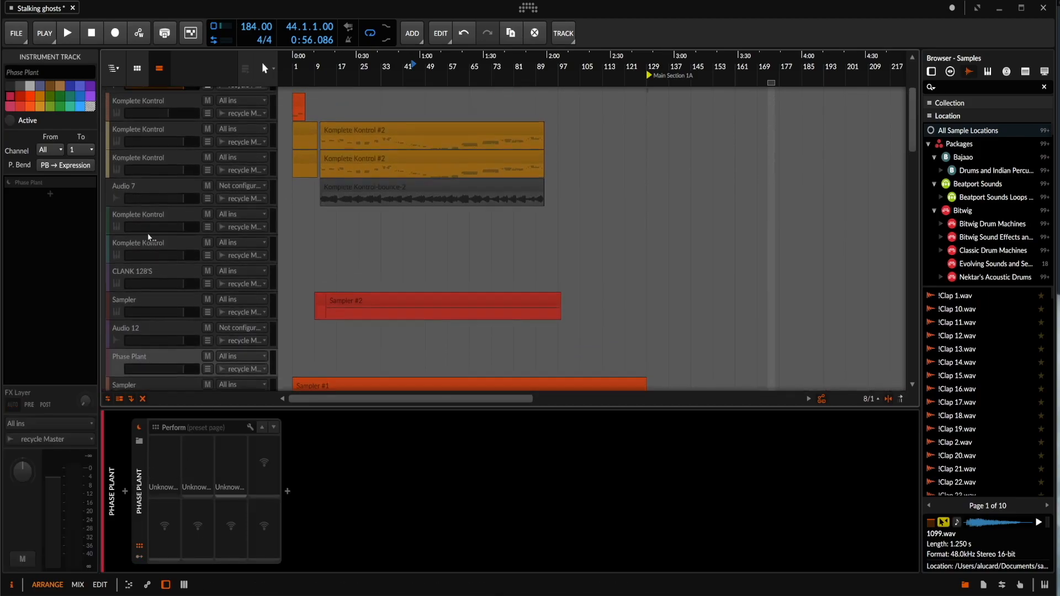
pyautogui.scroll(3, 148, 238)
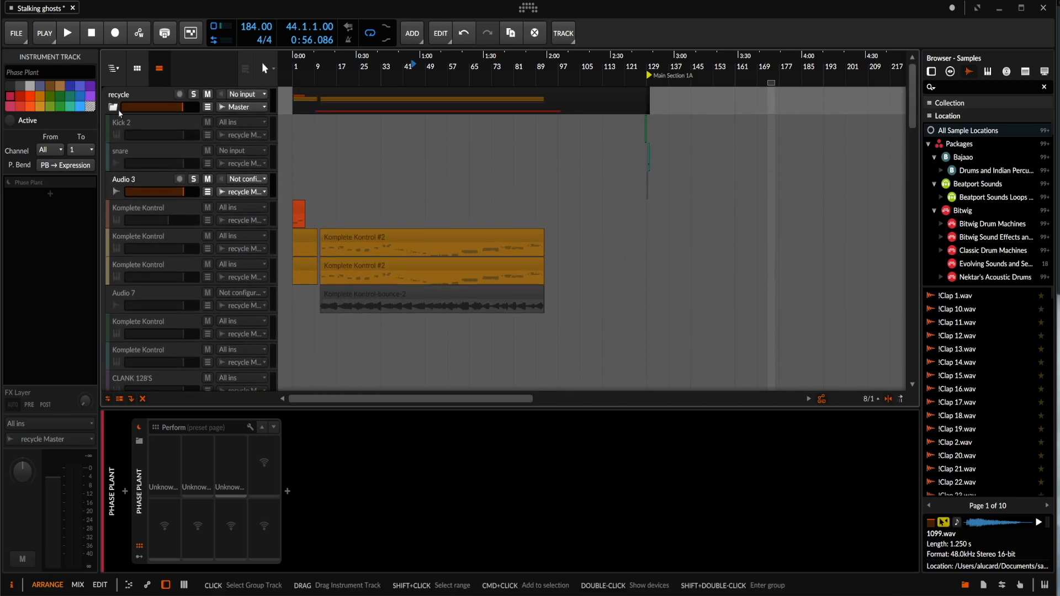
pyautogui.click(115, 110)
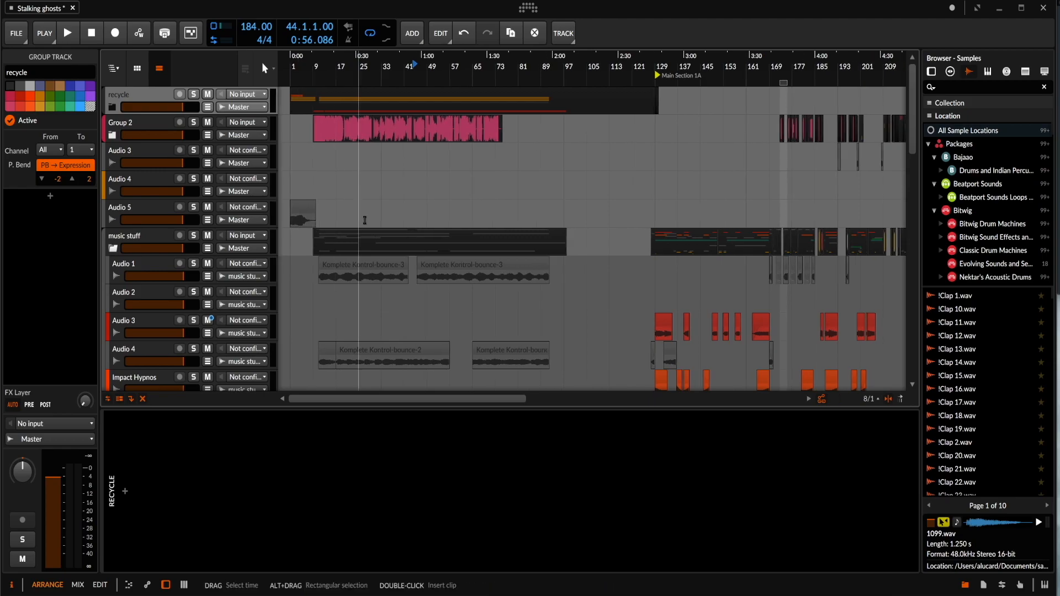
# - Expand Group 2, select the bass #1 clip at 9.1.1 and look over the opening bass clips
pyautogui.scroll(3, 364, 220)
pyautogui.scroll(-3, 365, 220)
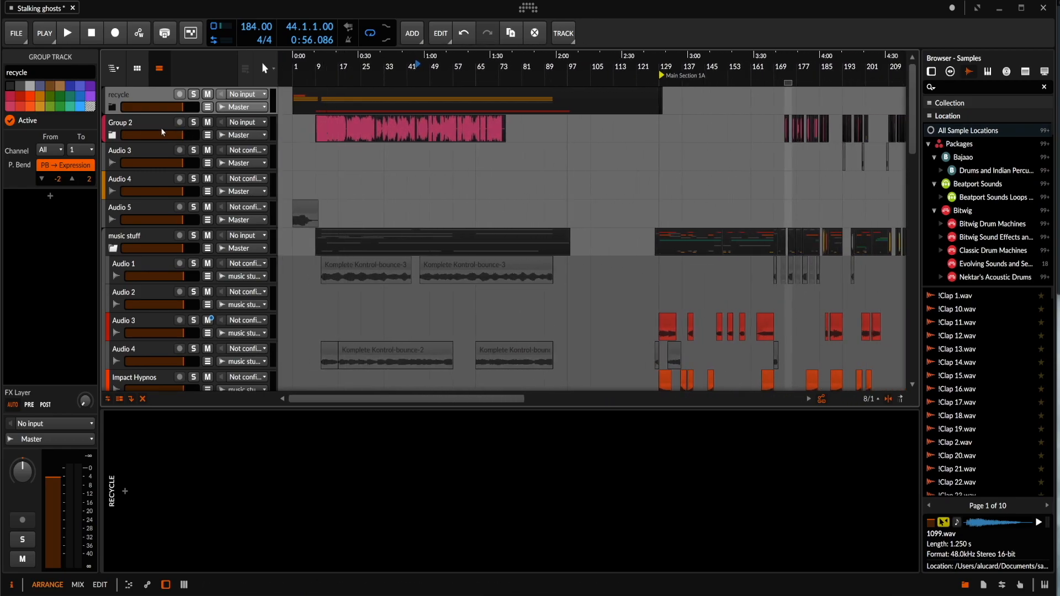
pyautogui.click(115, 135)
pyautogui.click(346, 157)
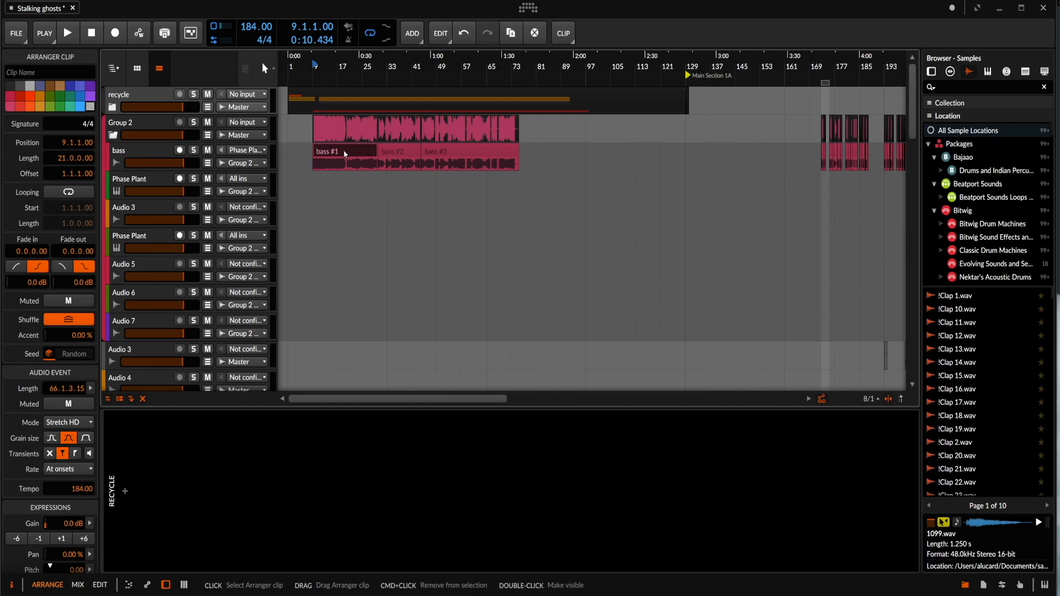
pyautogui.scroll(3, 354, 149)
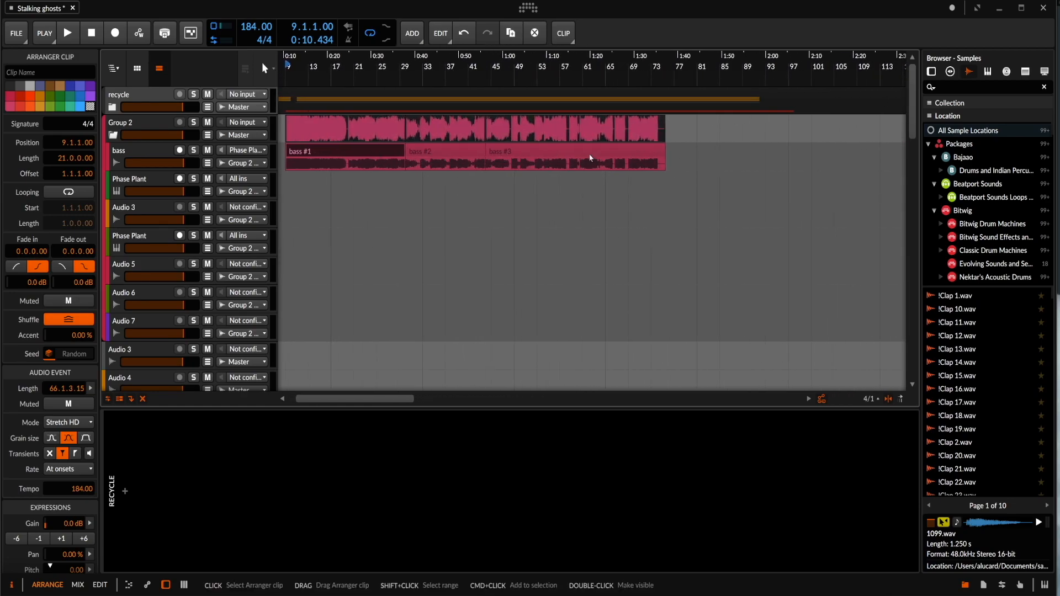
pyautogui.scroll(-5, 581, 148)
pyautogui.scroll(5, 424, 143)
pyautogui.scroll(1, 424, 142)
pyautogui.scroll(-3, 399, 165)
# - Play the arrangement from 209.1.1 and listen to the bass, Audio 3 and Phase Plant clips of Group 2
pyautogui.hscroll(7, 399, 165)
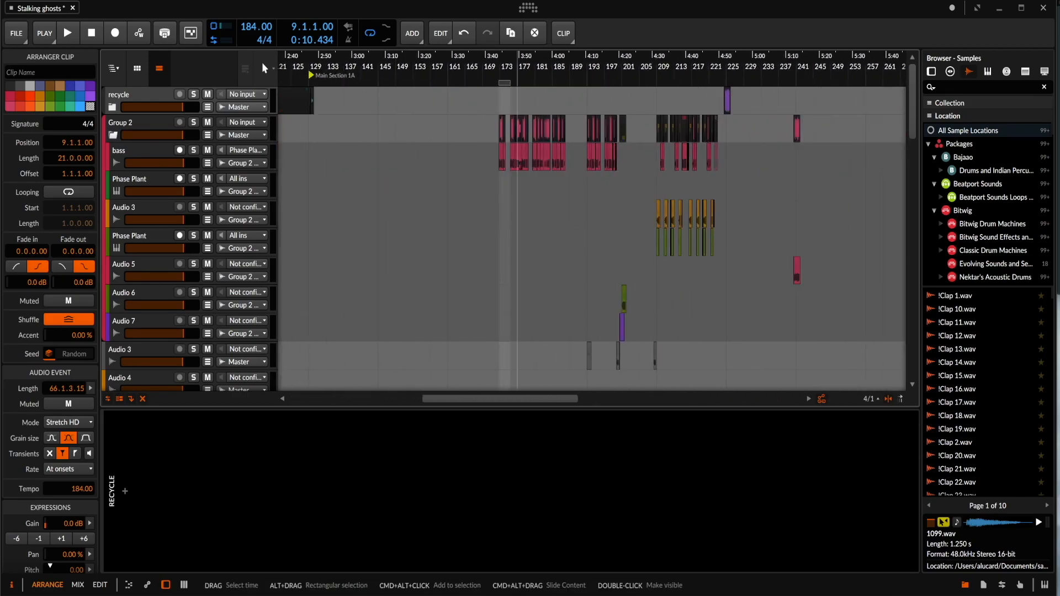
pyautogui.scroll(5, 518, 165)
pyautogui.hscroll(2, 464, 149)
pyautogui.hscroll(6, 465, 149)
pyautogui.click(444, 152)
pyautogui.scroll(3, 444, 154)
pyautogui.scroll(-1, 444, 154)
pyautogui.press('space')
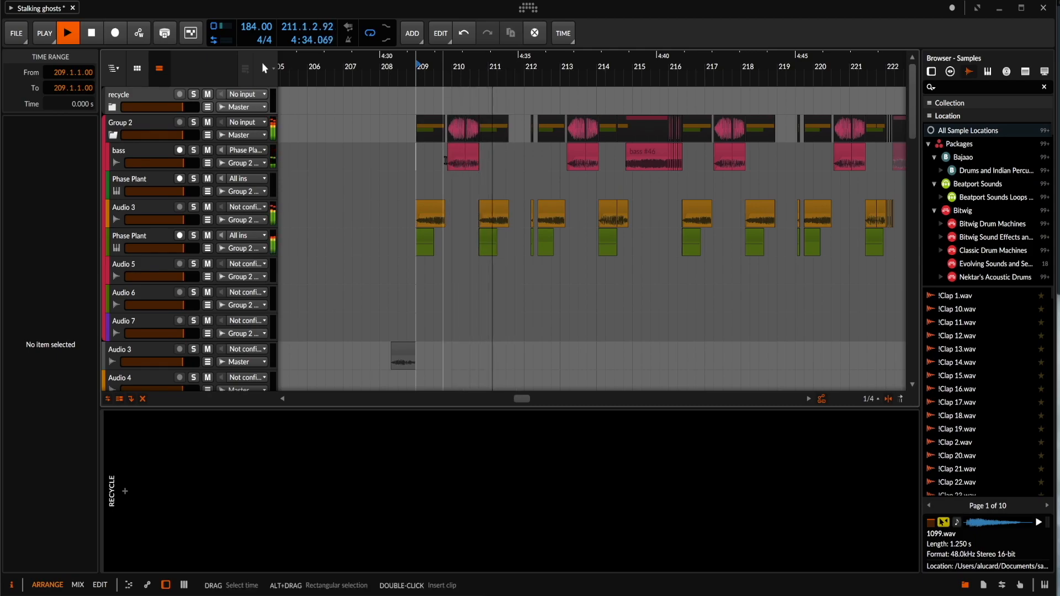
pyautogui.scroll(3, 444, 166)
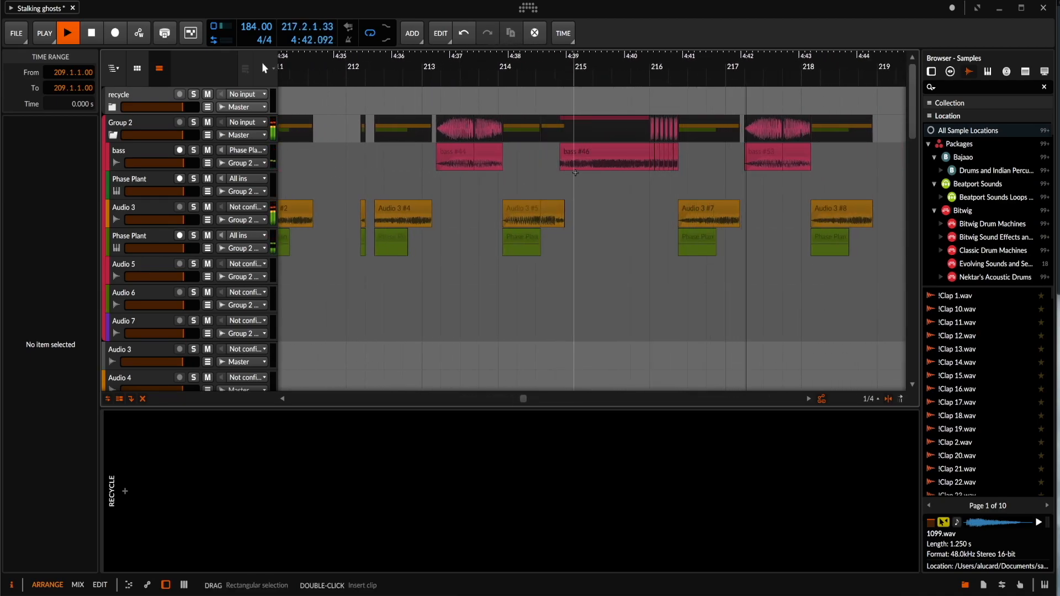
# - Follow the playing Group 2 clips through to about bar 219, stop playback and return to the clips around bars 209 to 221
pyautogui.scroll(-2, 576, 173)
pyautogui.hscroll(4, 575, 172)
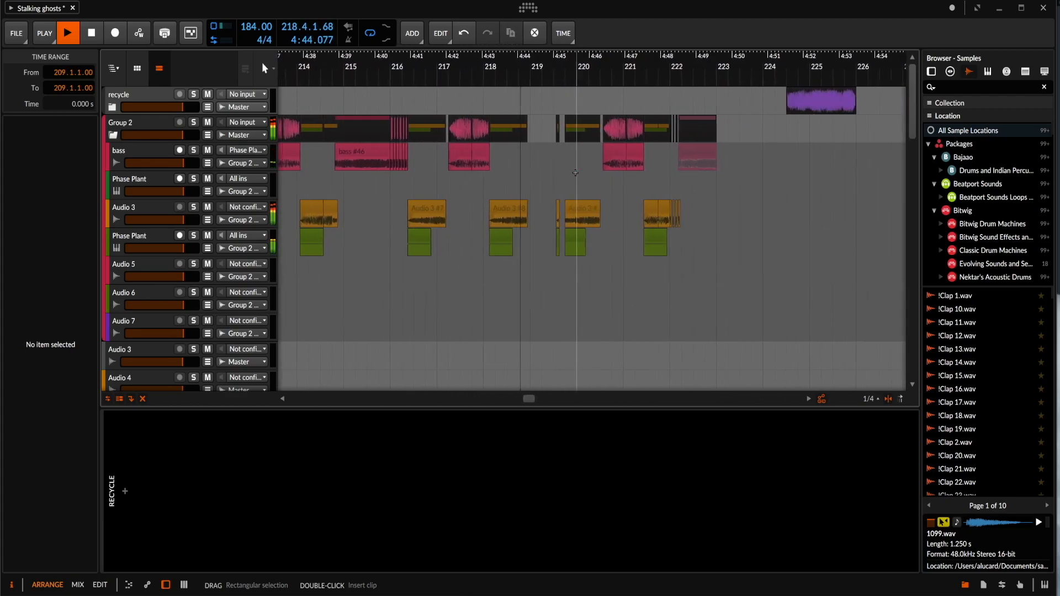
pyautogui.press('space')
pyautogui.scroll(4, 575, 173)
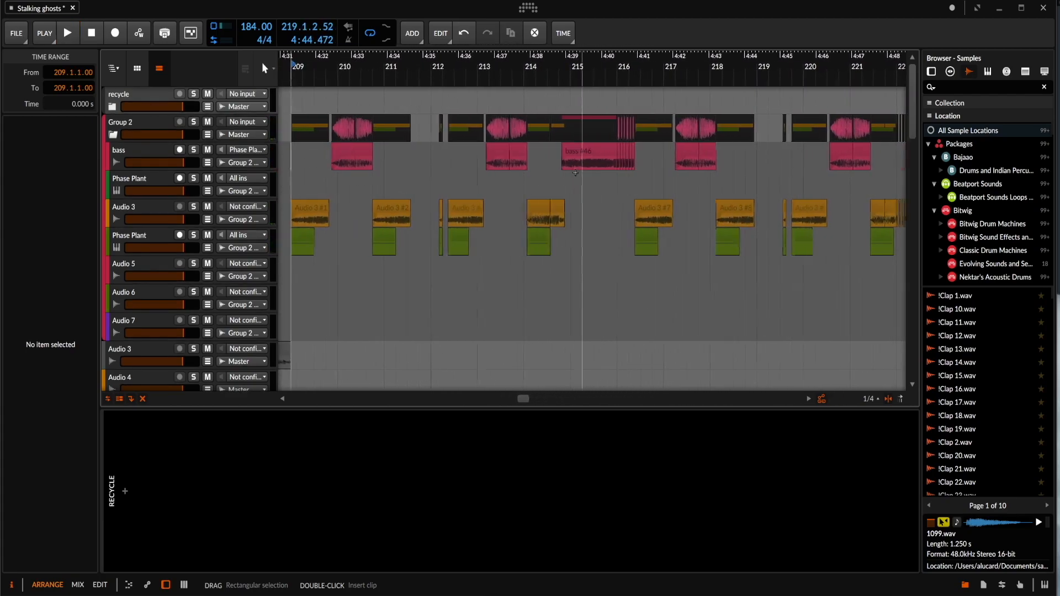
# - Select the bass #44 and bass #45 clips around bar 213 in turn and examine their waveforms up close
pyautogui.click(428, 155)
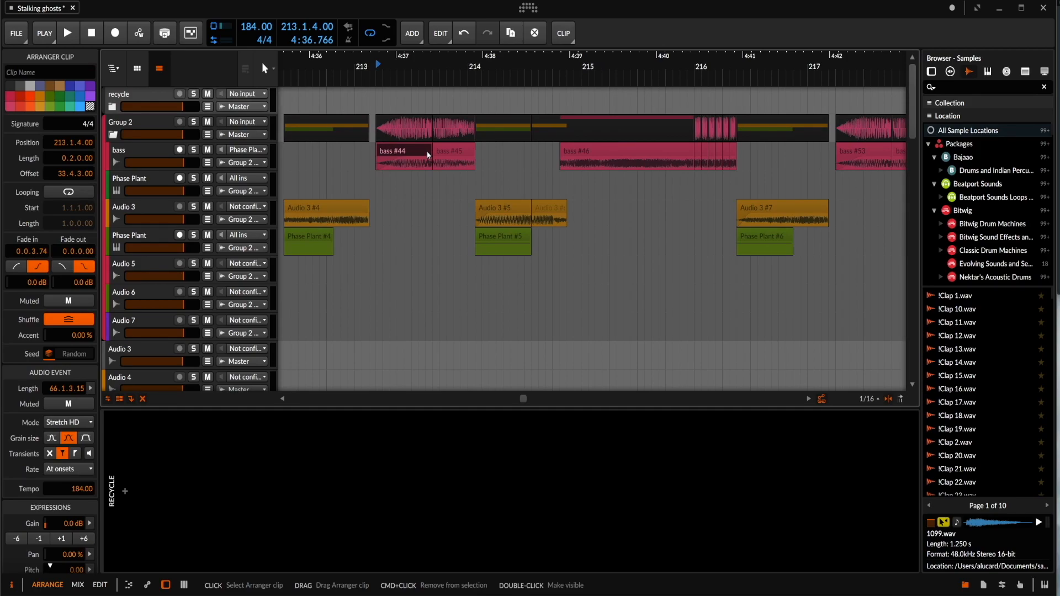
pyautogui.scroll(4, 426, 153)
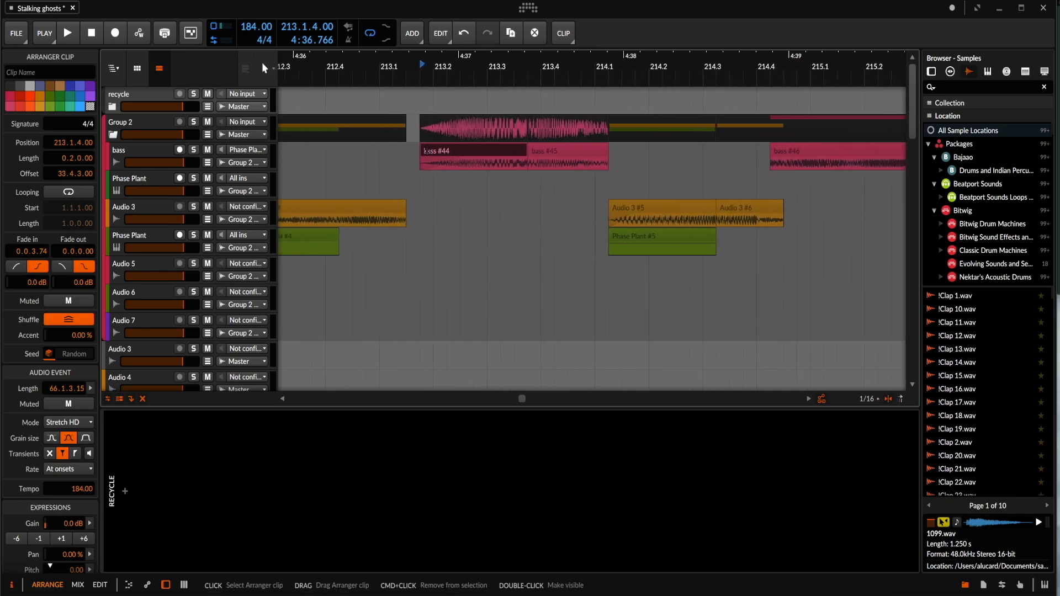
pyautogui.scroll(-4, 425, 153)
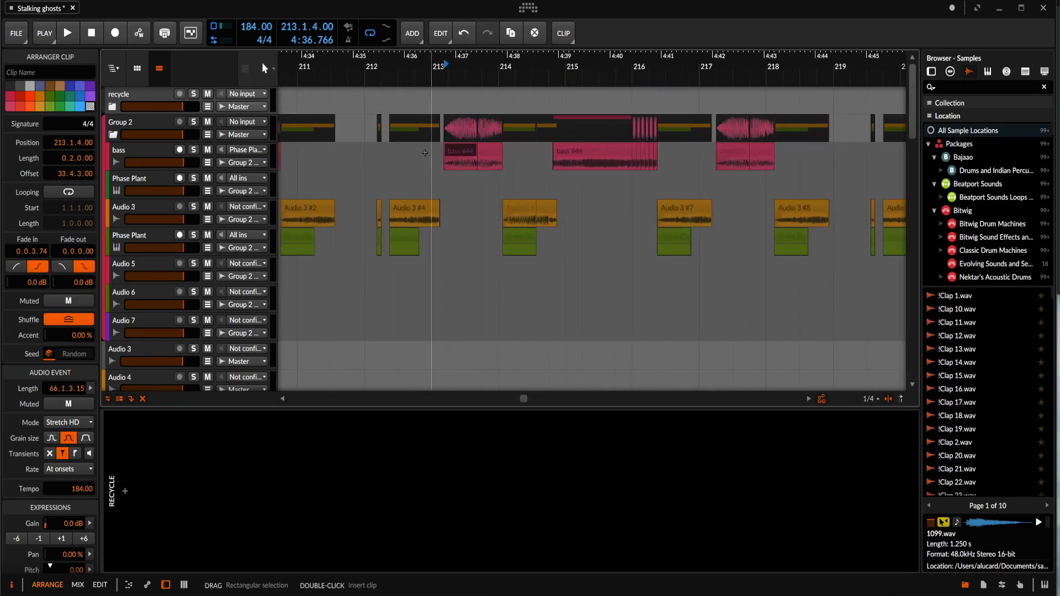
pyautogui.click(485, 157)
pyautogui.scroll(5, 485, 158)
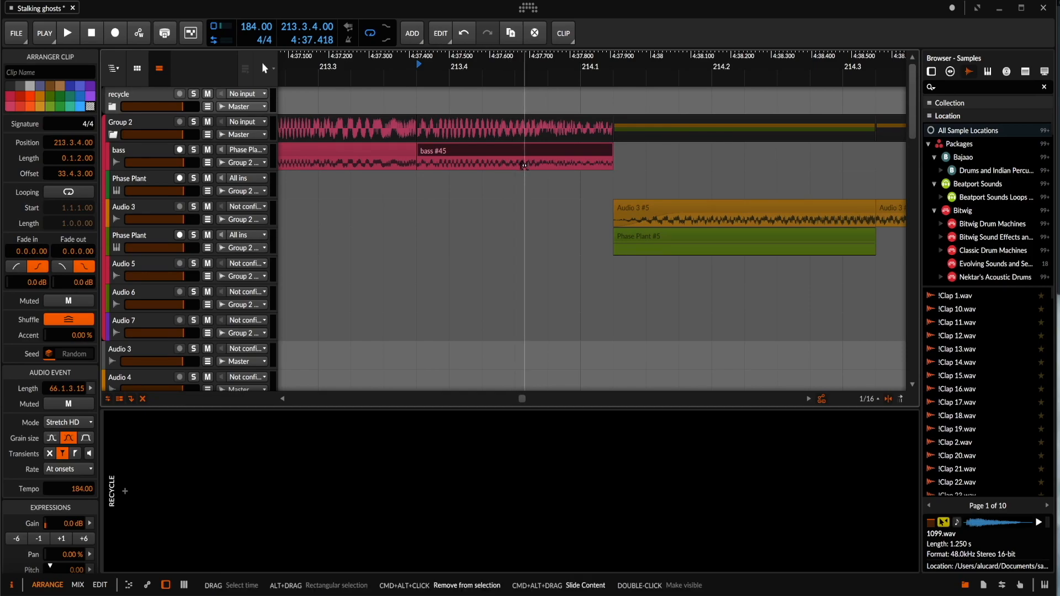
pyautogui.hscroll(-5, 421, 175)
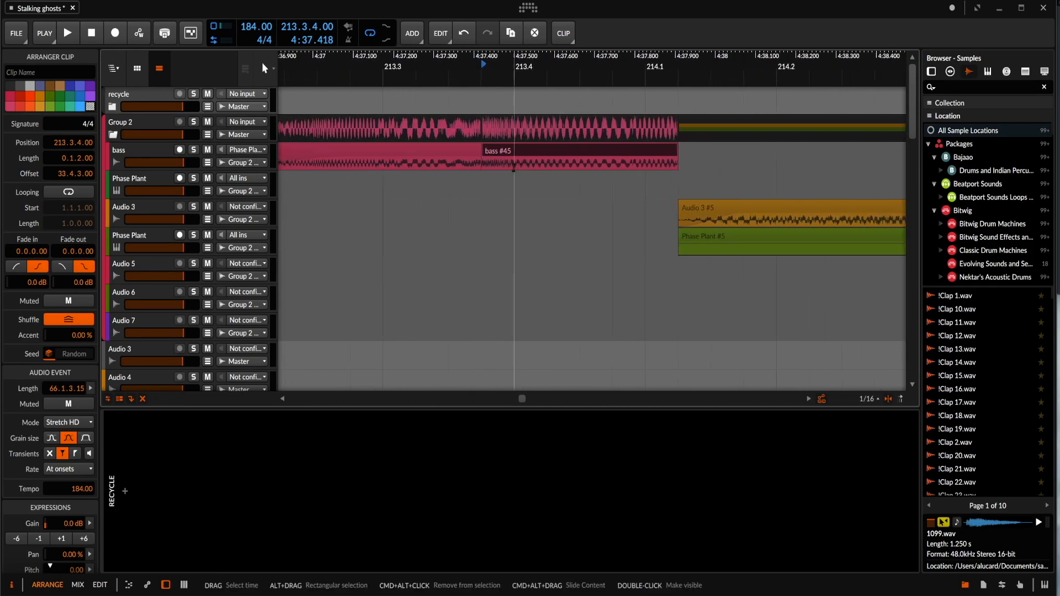
# - Play the bass #44 and bass #45 clips from 213.1.4.00 and stop playback
pyautogui.click(494, 150)
pyautogui.press('space')
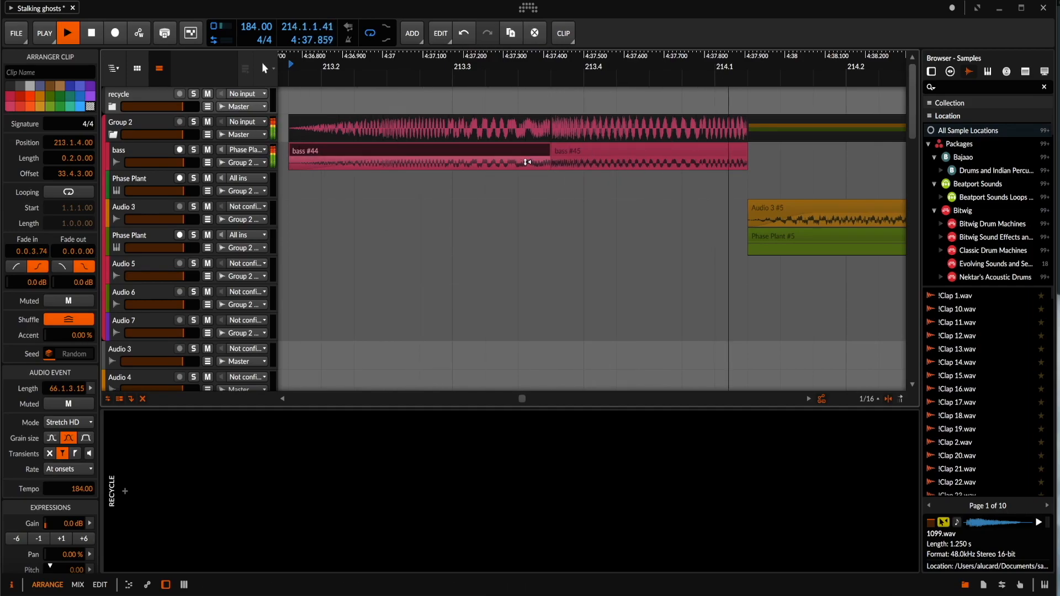
pyautogui.scroll(-3, 550, 163)
pyautogui.press('space')
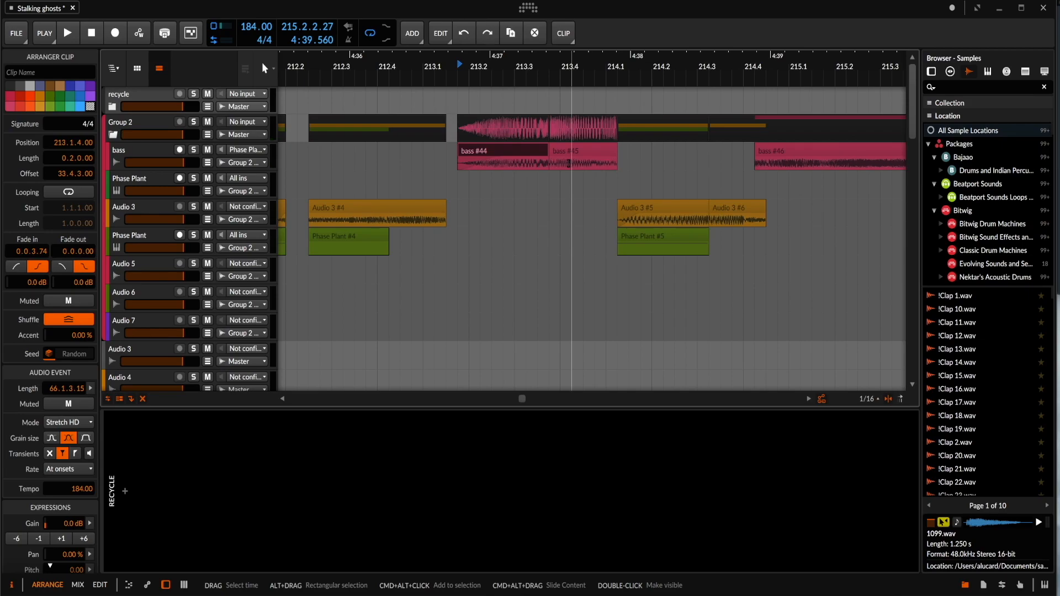
# - Look over the earlier bass clips and select the bass #4 clip at 172.4.1.00
pyautogui.scroll(-8, 568, 163)
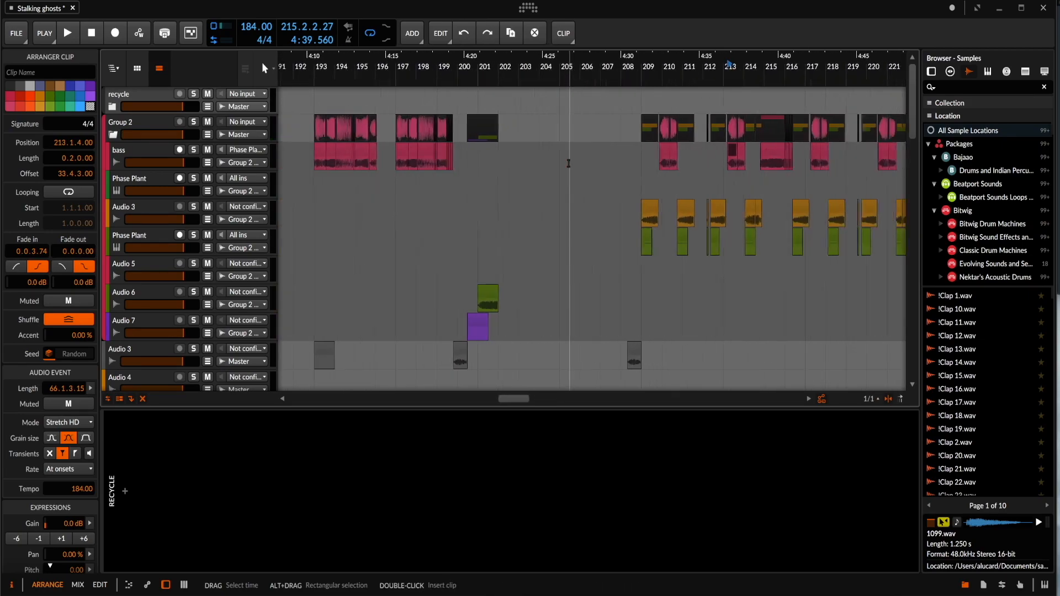
pyautogui.hscroll(-5, 569, 165)
pyautogui.scroll(5, 560, 150)
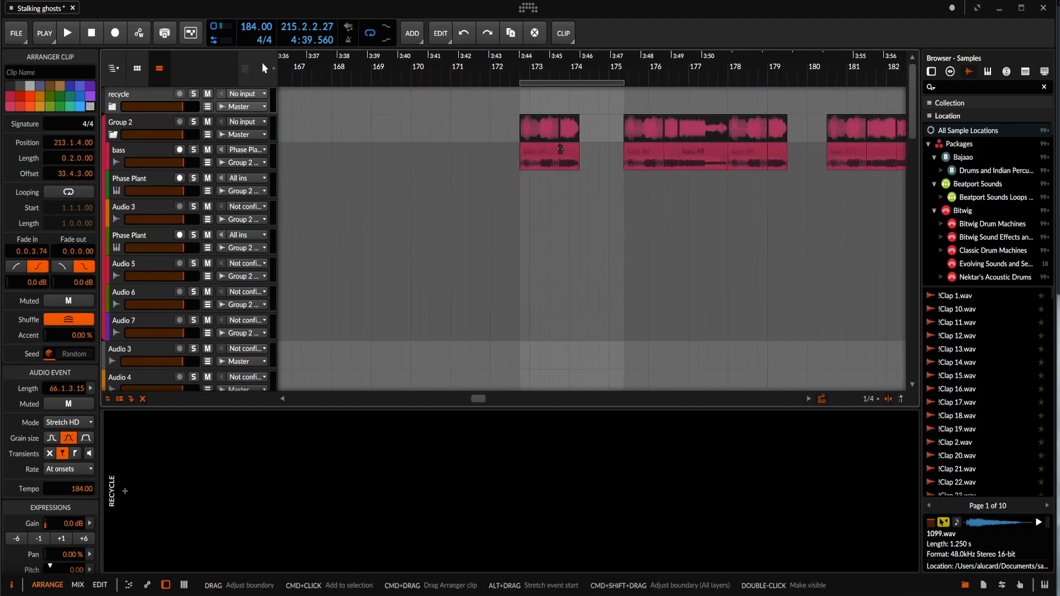
pyautogui.click(548, 152)
pyautogui.scroll(3, 547, 152)
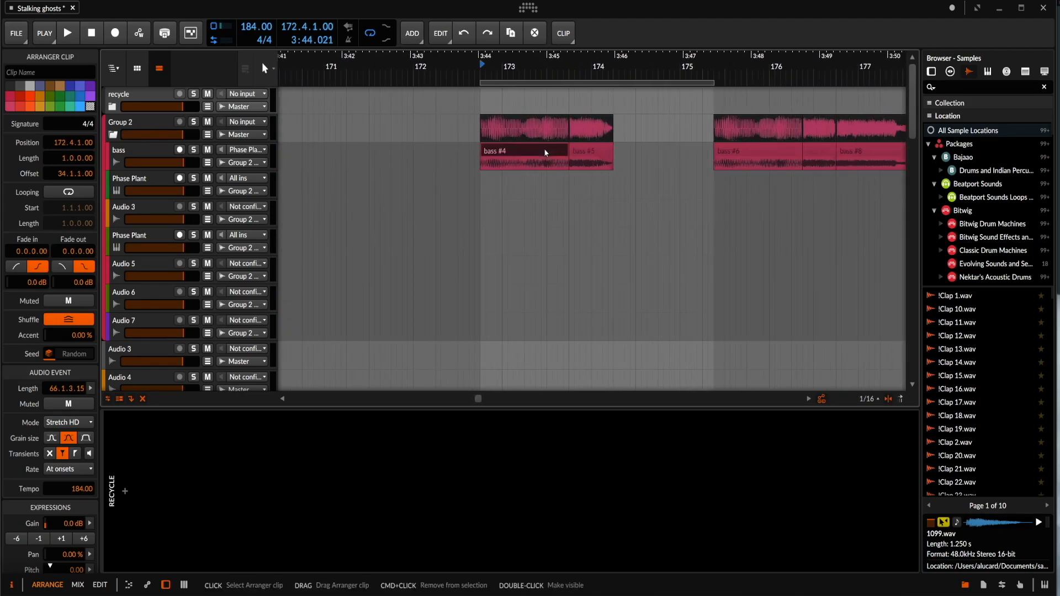
# - Return to the opening bass section and select the bass #1 clip at 9.1.1.00
pyautogui.hscroll(-5, 535, 163)
pyautogui.scroll(-2, 536, 163)
pyautogui.scroll(-4, 535, 163)
pyautogui.hscroll(-10, 536, 163)
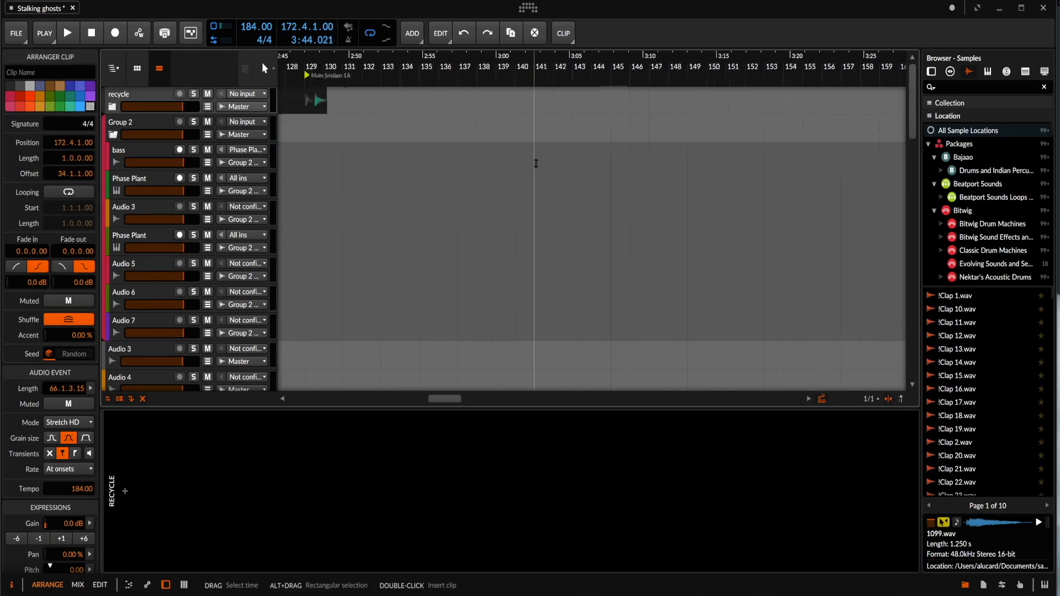
pyautogui.scroll(-4, 536, 163)
pyautogui.hscroll(-3, 536, 164)
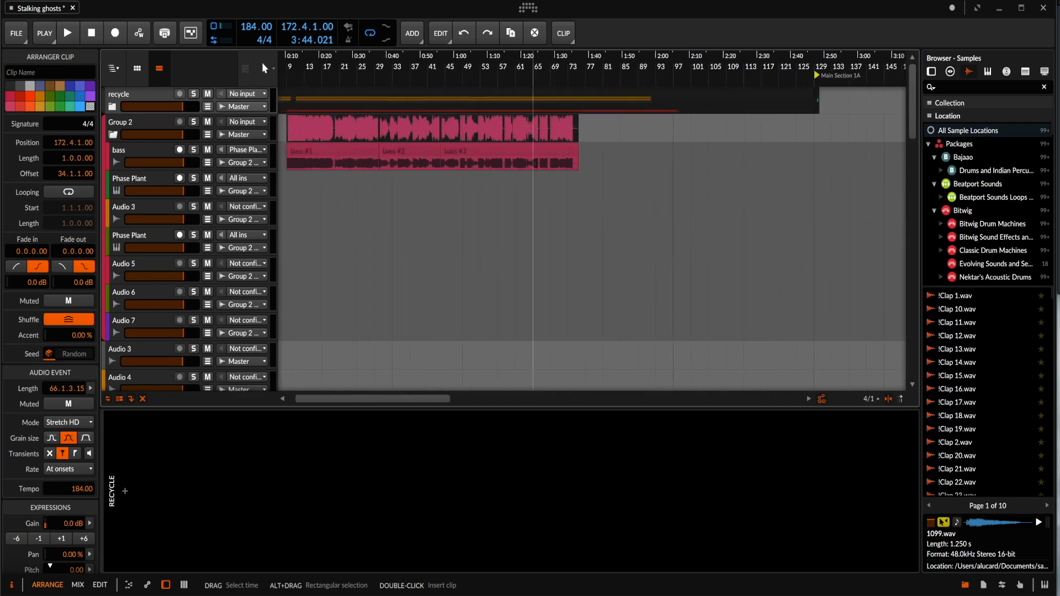
pyautogui.click(359, 155)
pyautogui.scroll(2, 359, 157)
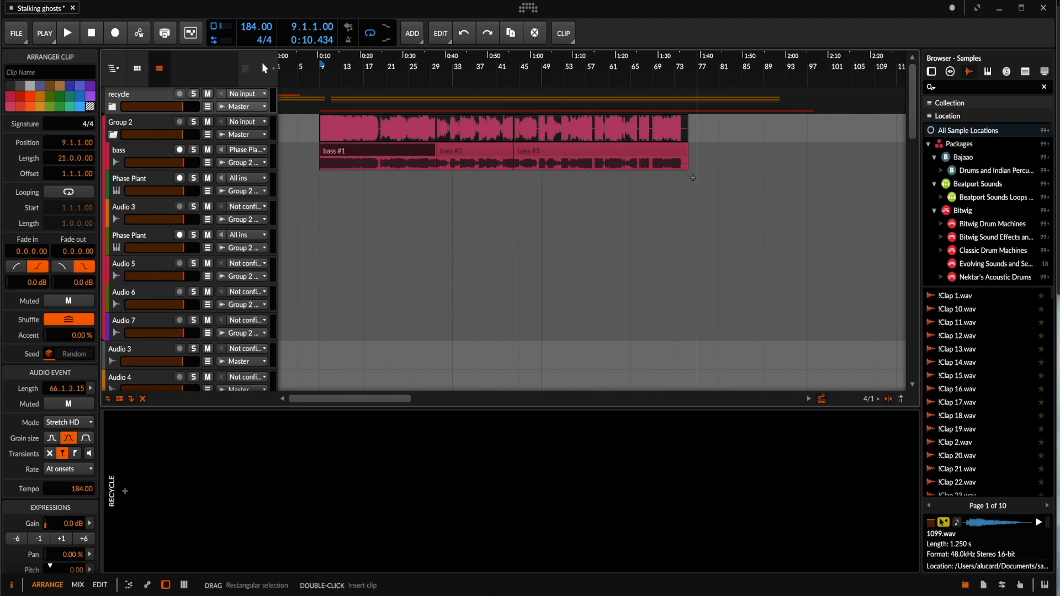
# - Split the end off the bass #3 clip at 74.3.1.00 and select the resulting short slice
pyautogui.scroll(3, 608, 168)
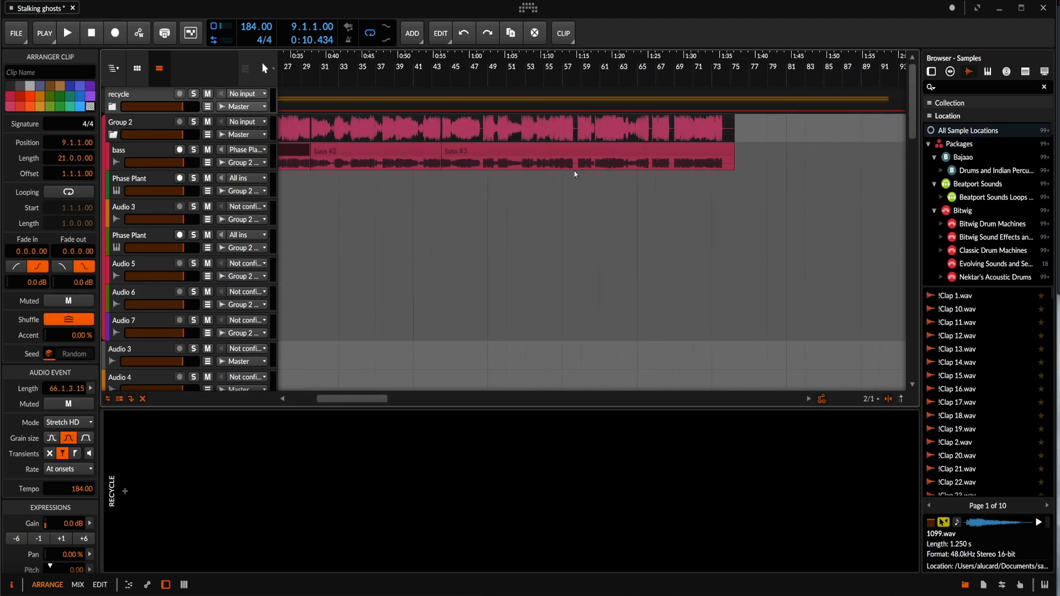
pyautogui.scroll(-3, 510, 158)
pyautogui.scroll(8, 631, 160)
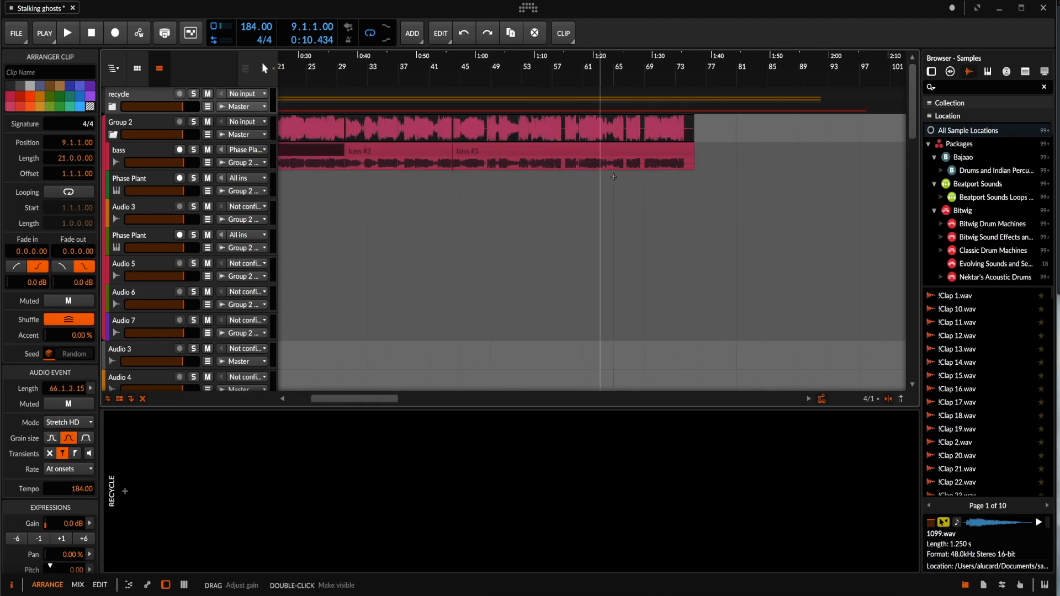
pyautogui.click(678, 165)
pyautogui.click(693, 157)
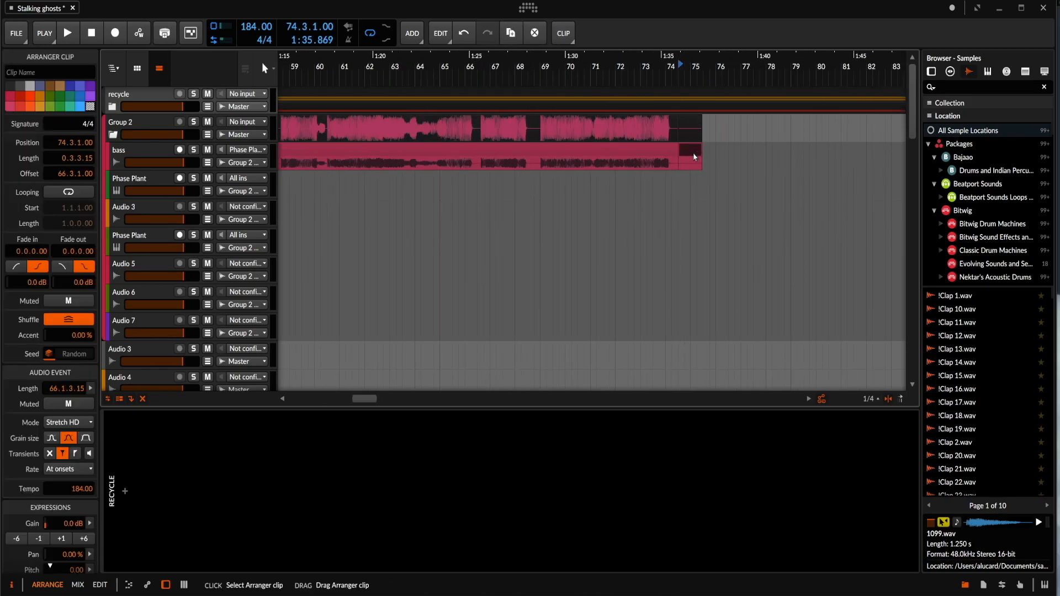
# - Copy the short bass slice to 86.1.1.00 and slide its content to an audible part of the bass recording
pyautogui.scroll(-2, 698, 156)
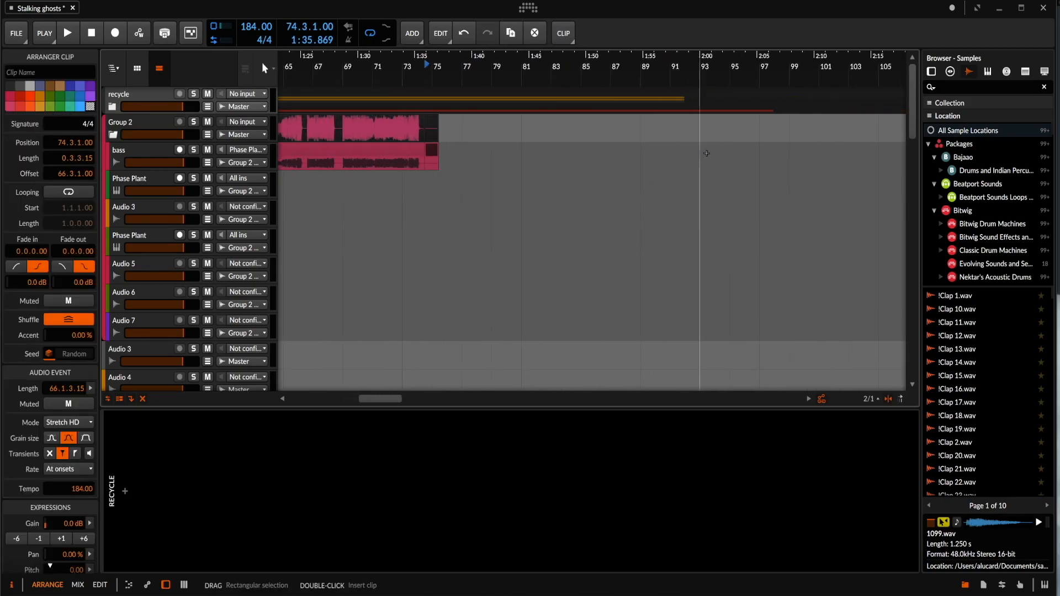
pyautogui.click(643, 161)
pyautogui.scroll(4, 642, 161)
pyautogui.scroll(-2, 407, 117)
pyautogui.click(346, 155)
pyautogui.hscroll(3, 441, 160)
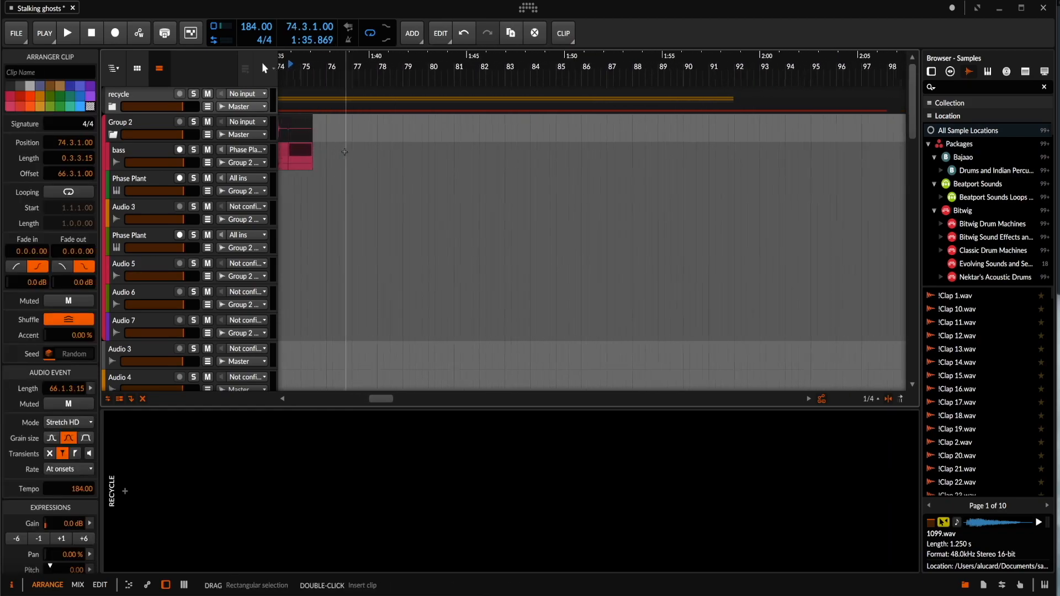
pyautogui.click(551, 160)
pyautogui.doubleClick(551, 160)
pyautogui.scroll(2, 555, 161)
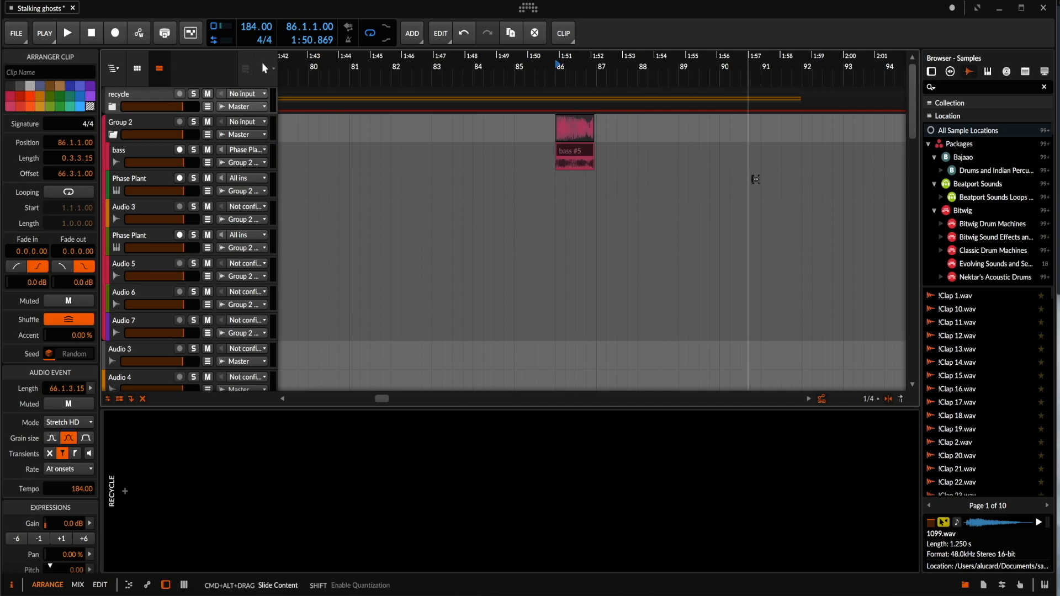
# - Shorten the bass clip at 86.1.1.00 to 0.1.0.00 and place copies at 86.3, 86.4 and 87.1
pyautogui.scroll(3, 584, 156)
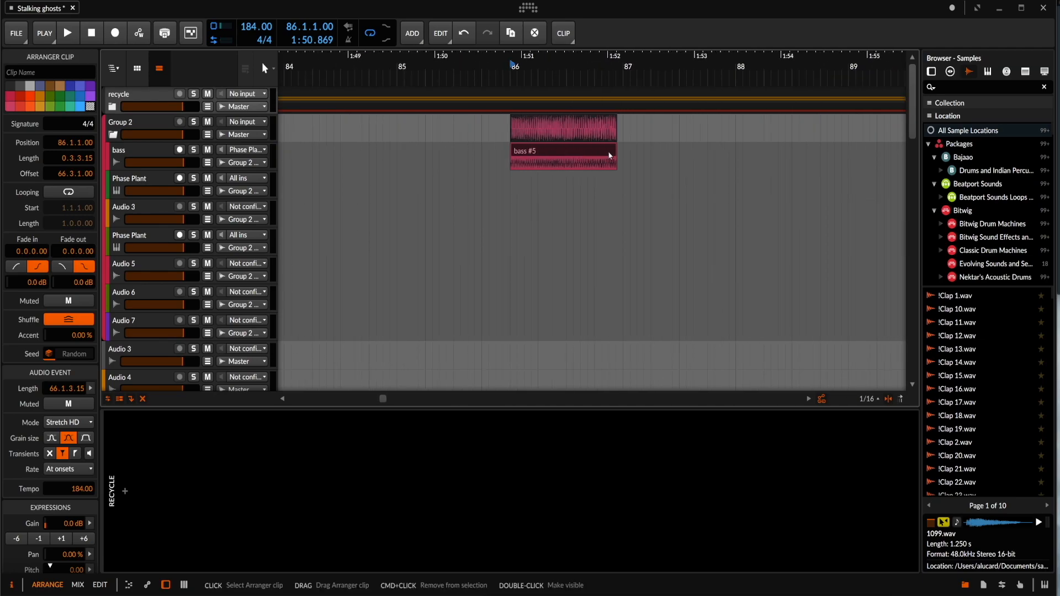
pyautogui.moveTo(616, 155); pyautogui.dragTo(582, 148)
pyautogui.press('super+d')
pyautogui.press('super+d')
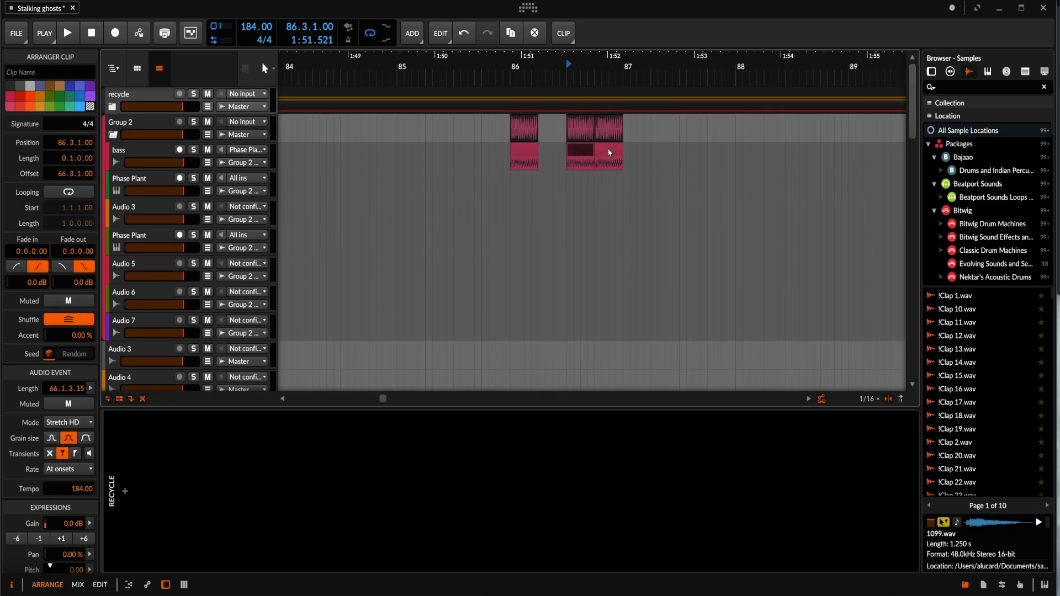
pyautogui.press('super+d')
# - Select all four short bass clips and give them a 0.0.2.89 fade-out
pyautogui.click(525, 151)
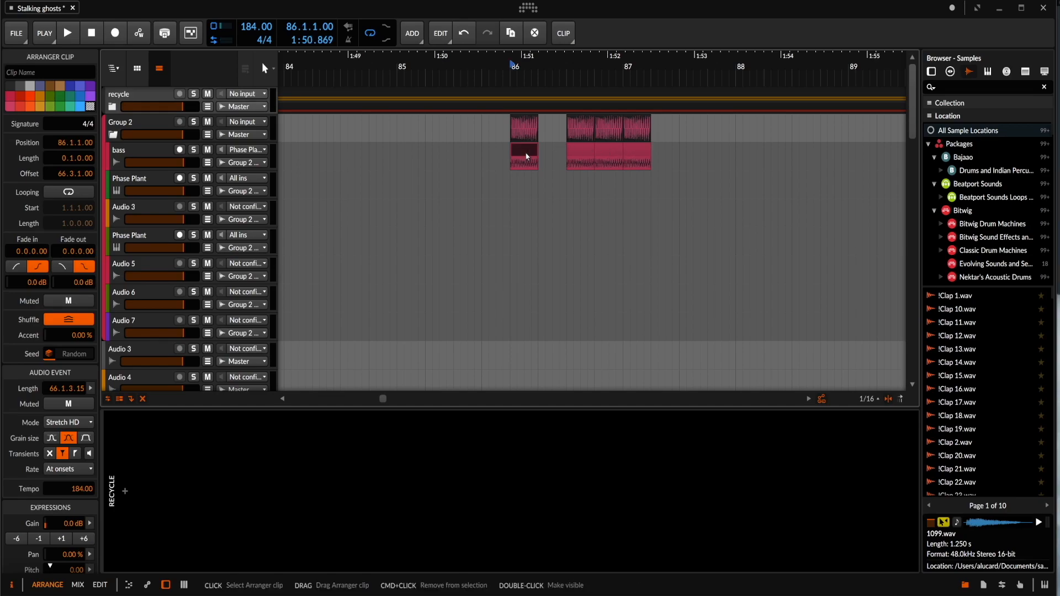
pyautogui.keyDown('shift'); pyautogui.click(632, 155); pyautogui.keyUp('shift')
pyautogui.moveTo(649, 159); pyautogui.dragTo(629, 160)
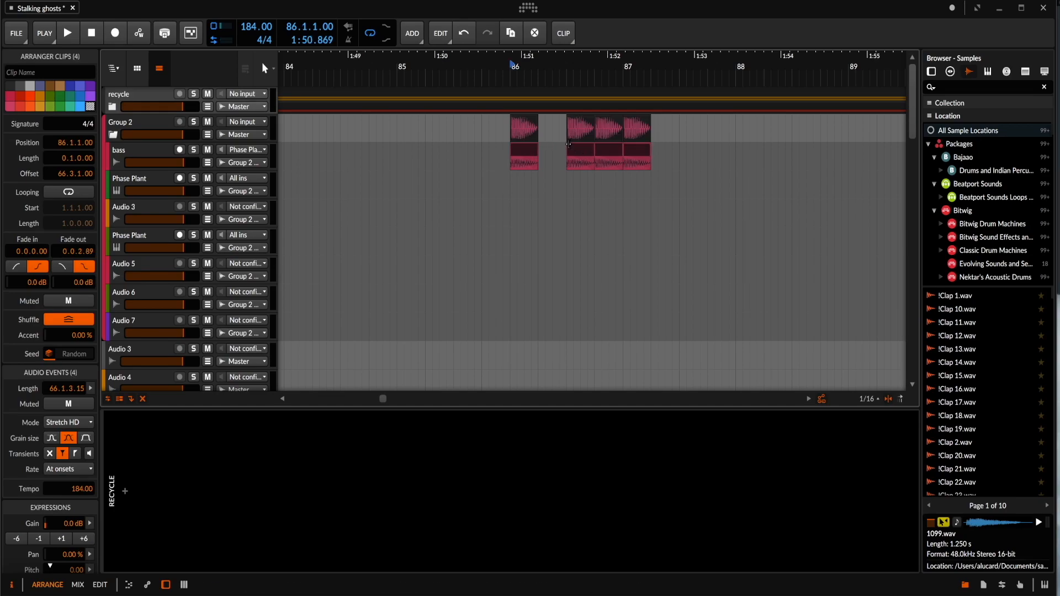
# - Listen to the four short bass clips from 86.1.1.00, selecting the bass track's time range up to 87.4.4.00
pyautogui.click(525, 154)
pyautogui.press('space')
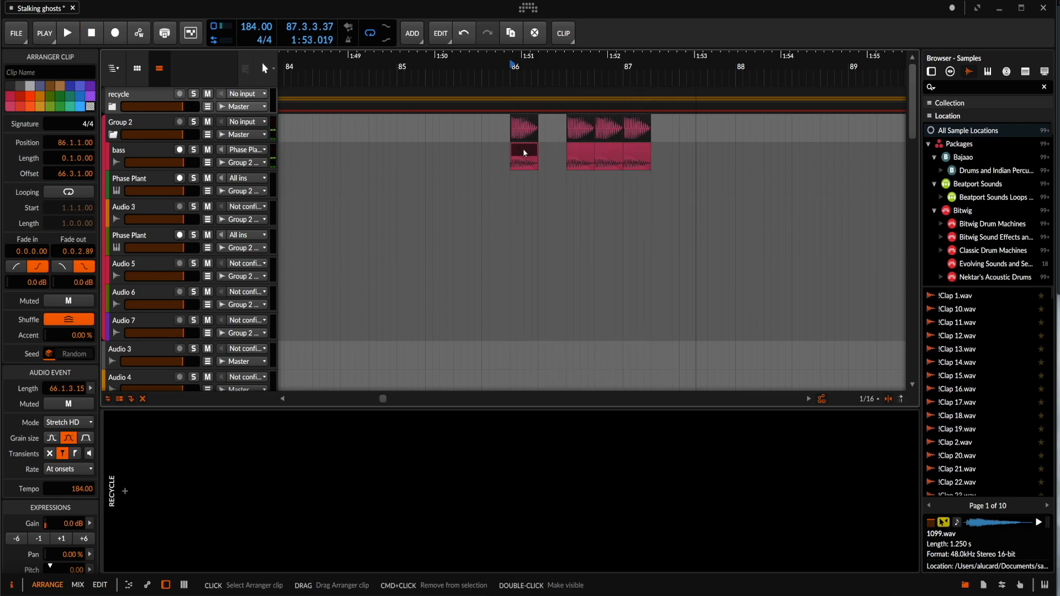
pyautogui.moveTo(513, 156); pyautogui.dragTo(732, 165)
pyautogui.press('space')
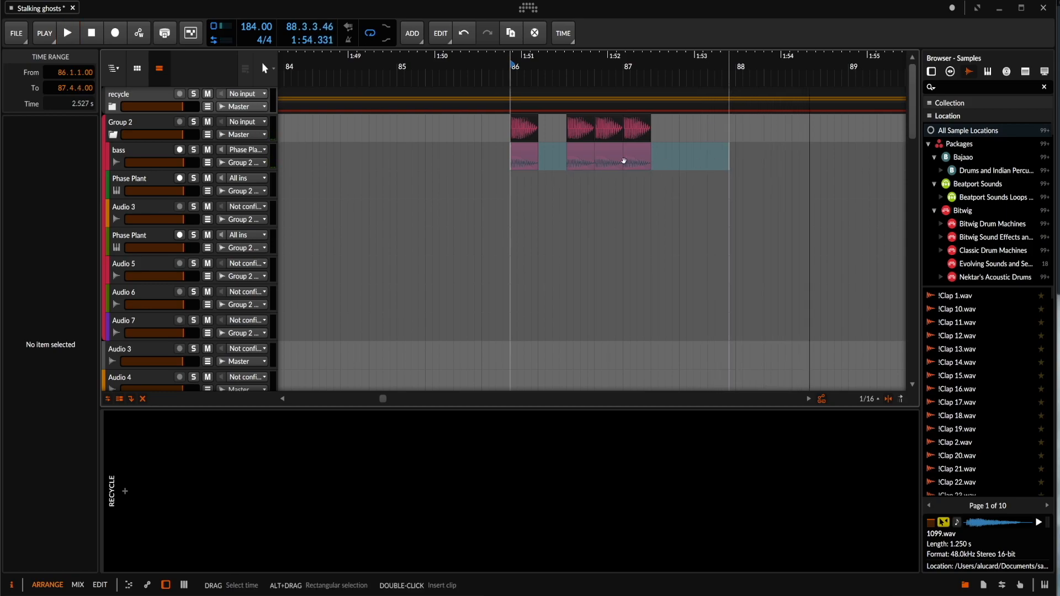
# - Select the bass track from 86.1.1.00 to 88.1.1.00, set the loop to that range and play it
pyautogui.click(543, 158)
pyautogui.moveTo(509, 159); pyautogui.dragTo(736, 169)
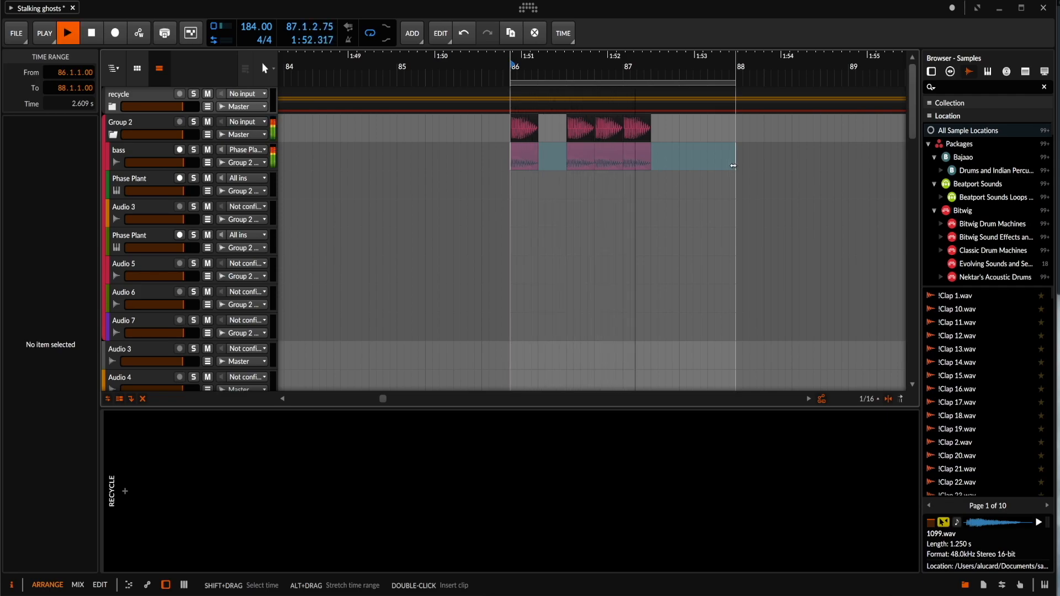
pyautogui.press('space')
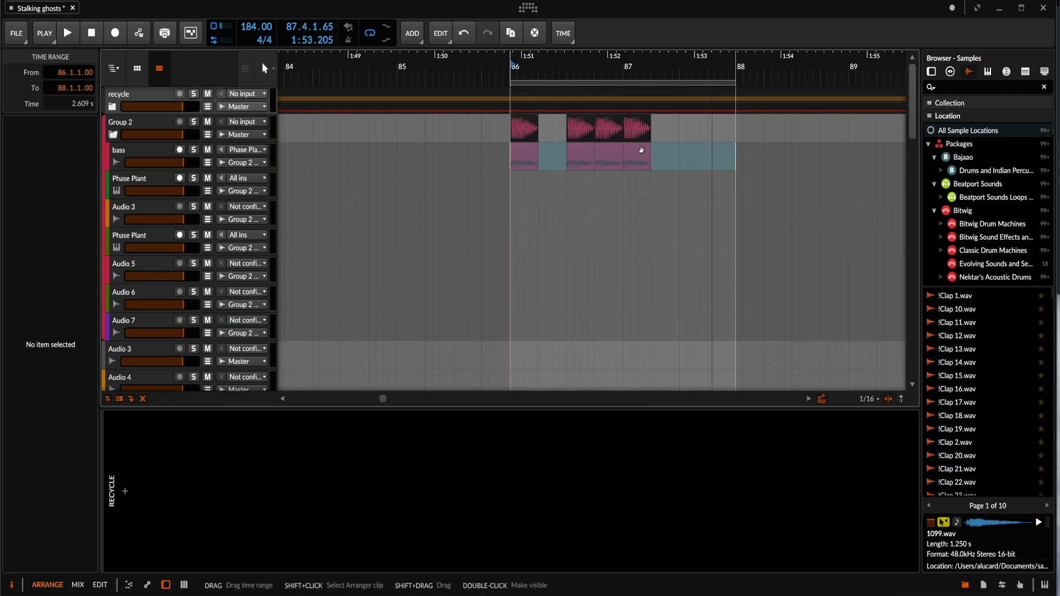
# - Copy the first short bass clip to 87.4.1.00 and set its fade-out to 0.0.1.04
pyautogui.click(527, 154)
pyautogui.moveTo(531, 149); pyautogui.dragTo(731, 155)
pyautogui.scroll(3, 723, 164)
pyautogui.scroll(1, 724, 164)
pyautogui.moveTo(758, 164); pyautogui.dragTo(755, 162)
pyautogui.click(719, 155)
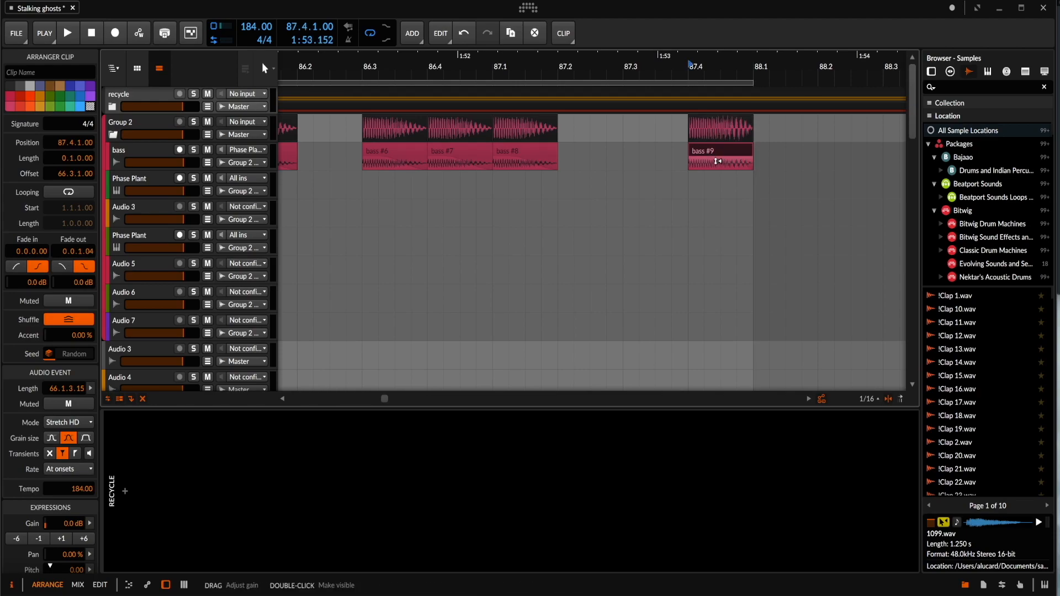
# - Slide the audio content inside the bass clip at 87.4.1.00 to a different part of the recording and play the loop
pyautogui.scroll(5, 716, 162)
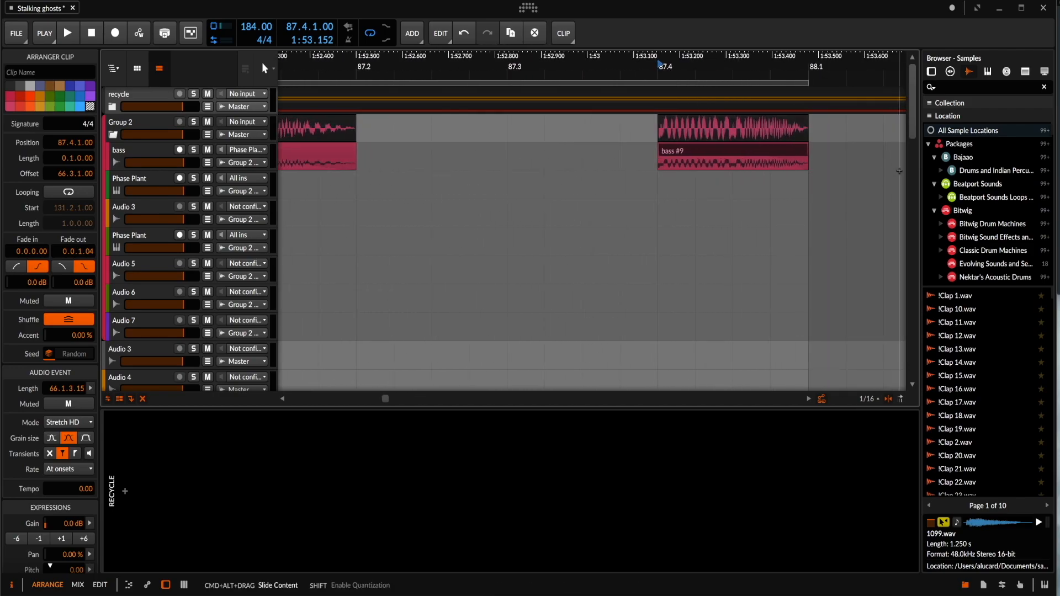
pyautogui.scroll(7, 730, 172)
pyautogui.scroll(-10, 730, 173)
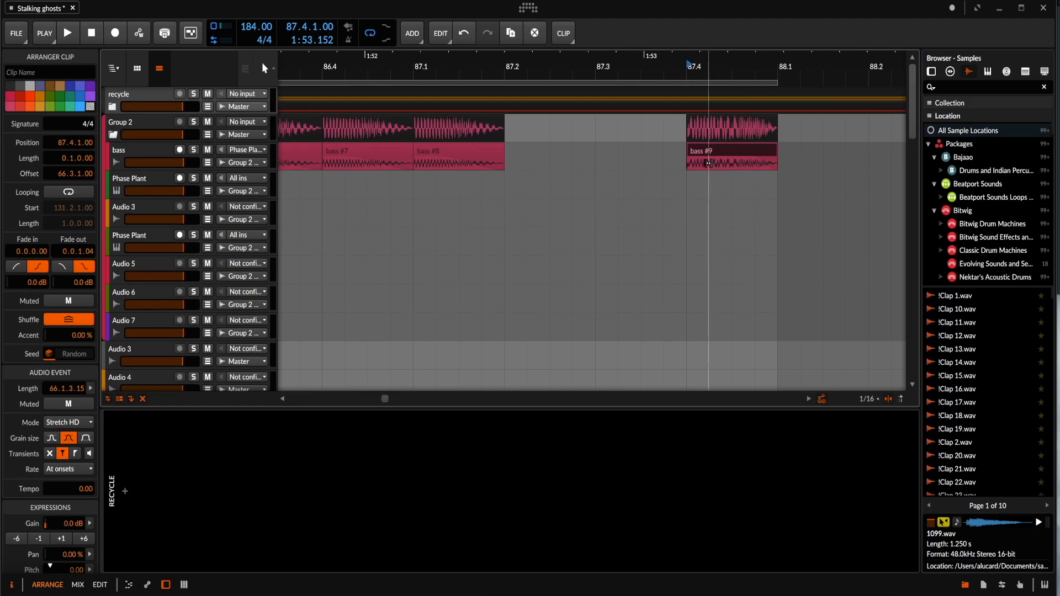
pyautogui.scroll(-7, 728, 165)
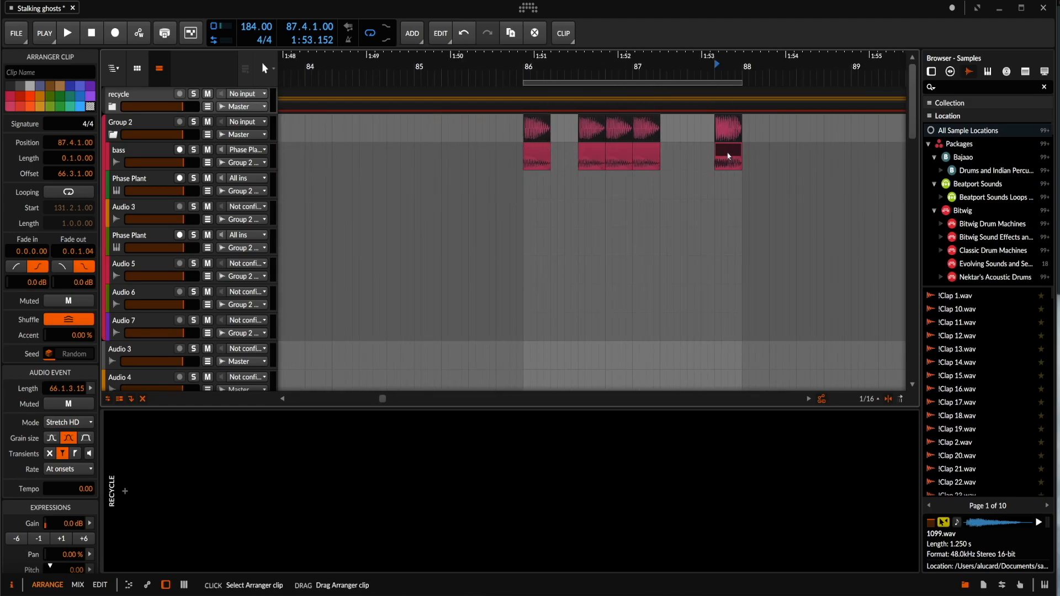
pyautogui.press('space')
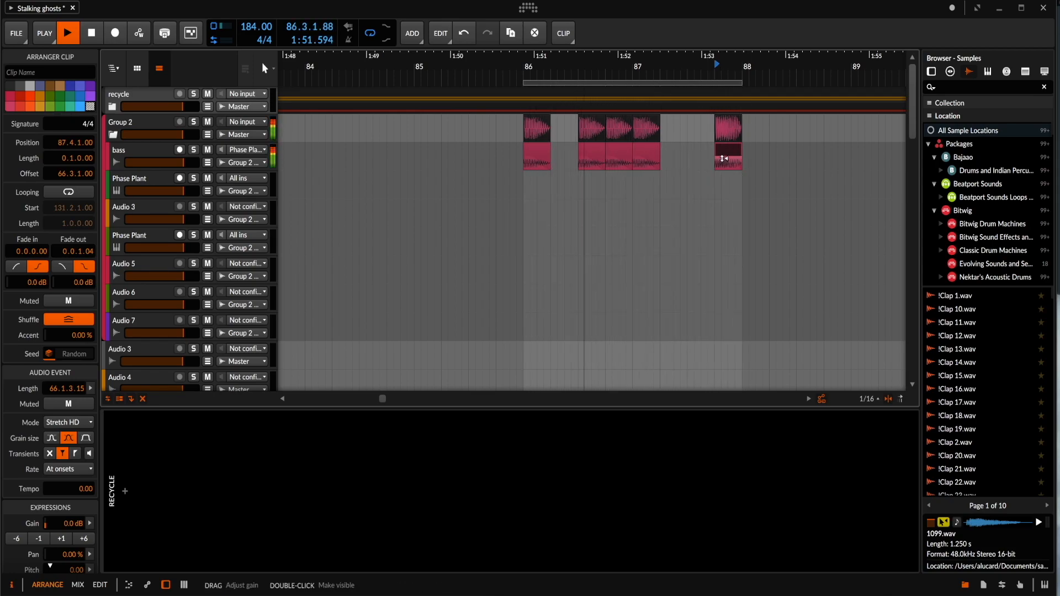
pyautogui.scroll(-1, 723, 158)
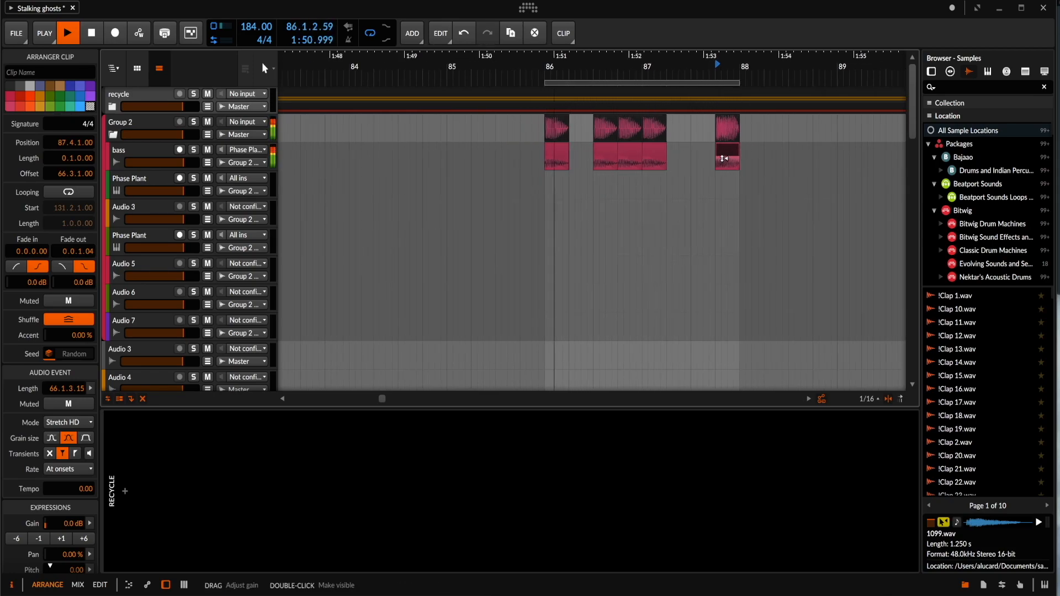
# - Stop playback and look over the full bass recording and the short sliced clips after it in the arrangement
pyautogui.press('space')
pyautogui.scroll(-10, 723, 159)
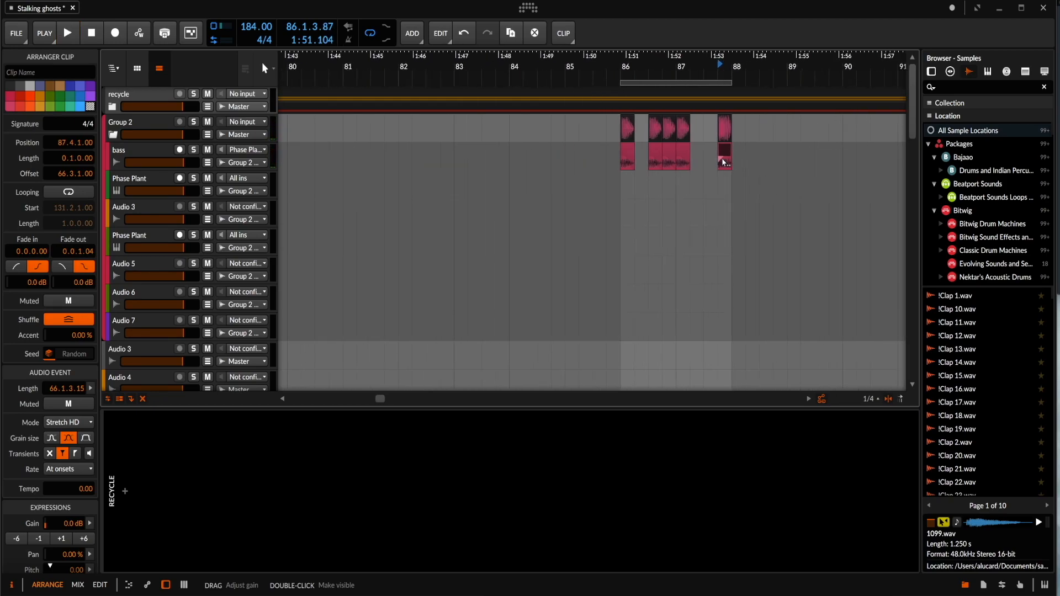
pyautogui.hscroll(-5, 724, 159)
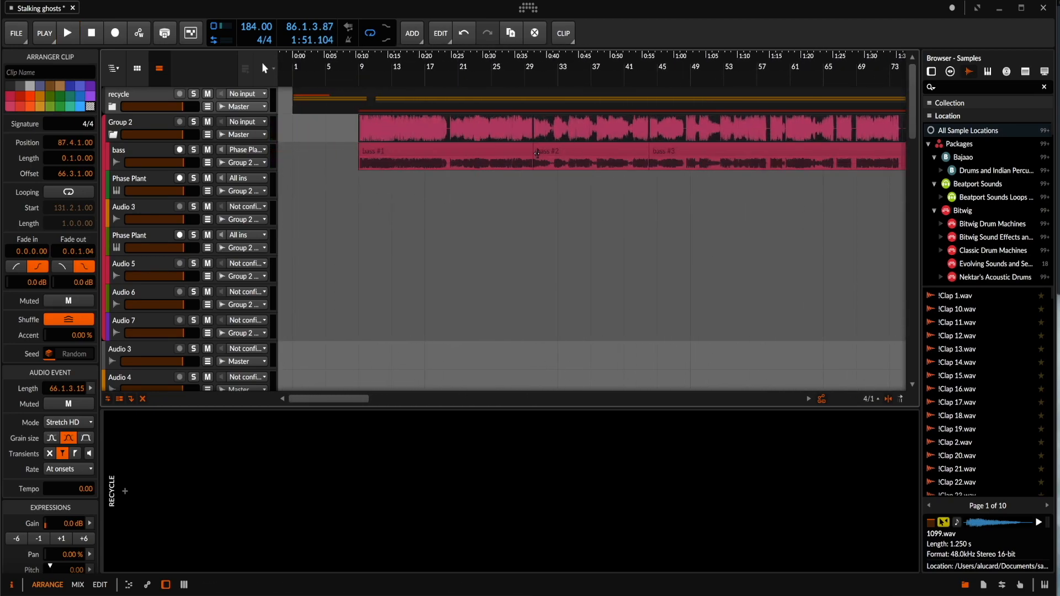
pyautogui.hscroll(4, 662, 143)
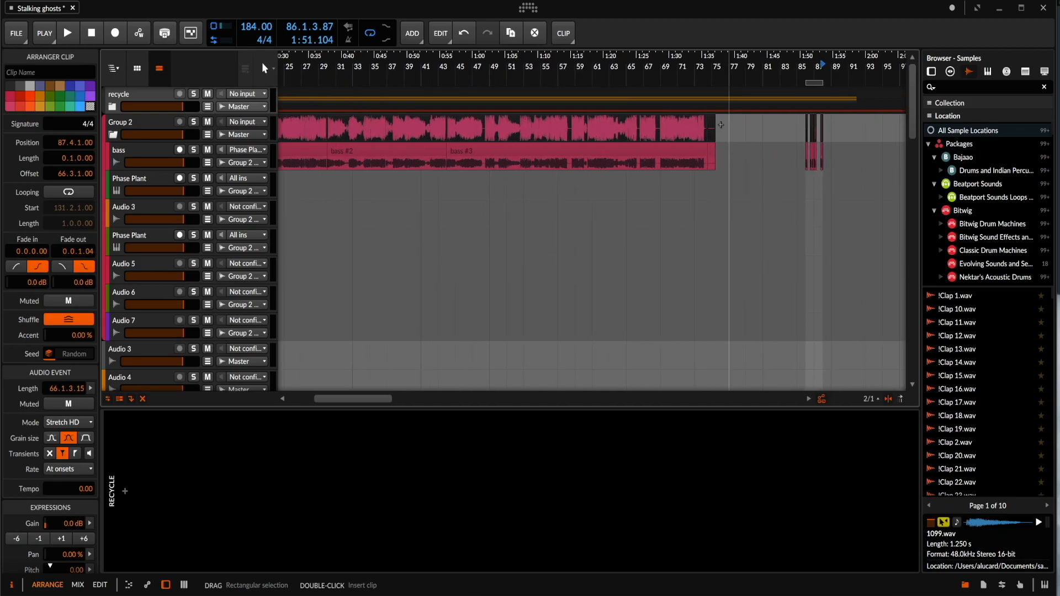
# - Find the Phase Plant track that holds the STALKER (MPE) patch and open its instrument window
pyautogui.click(137, 178)
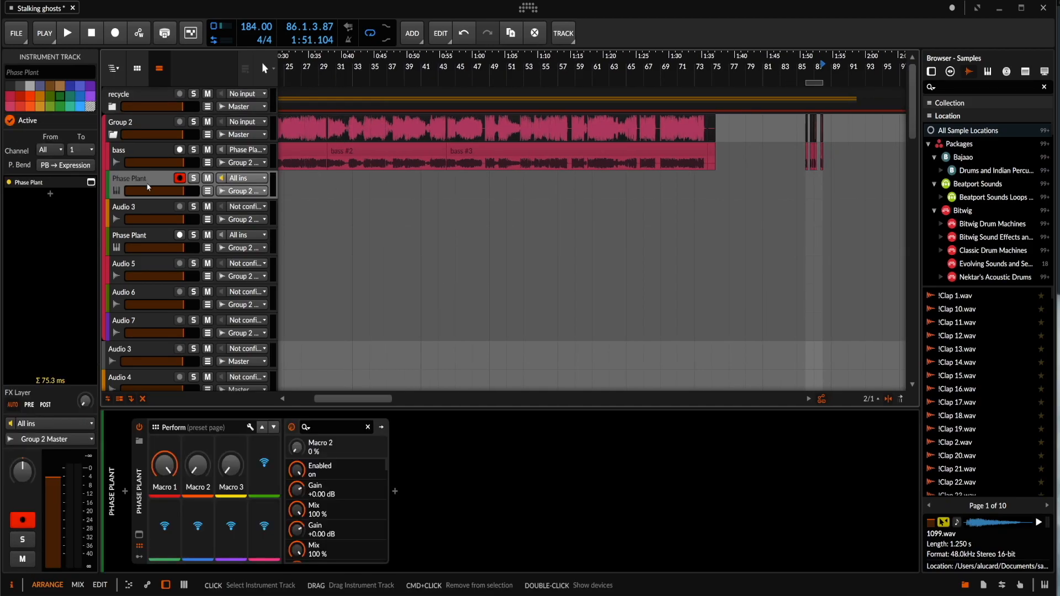
pyautogui.click(153, 238)
pyautogui.click(139, 535)
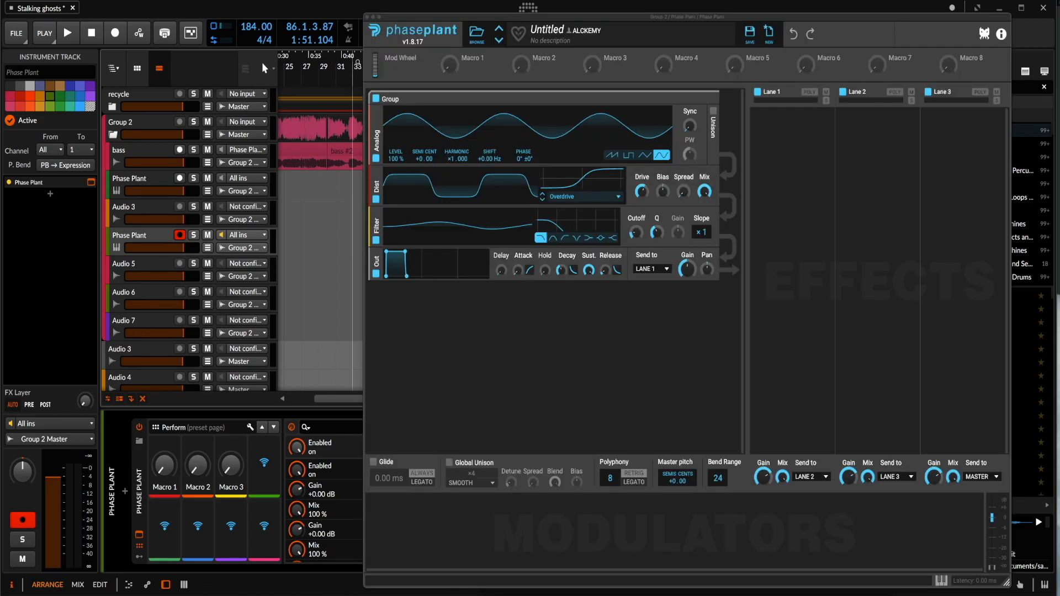
pyautogui.click(368, 17)
pyautogui.click(146, 179)
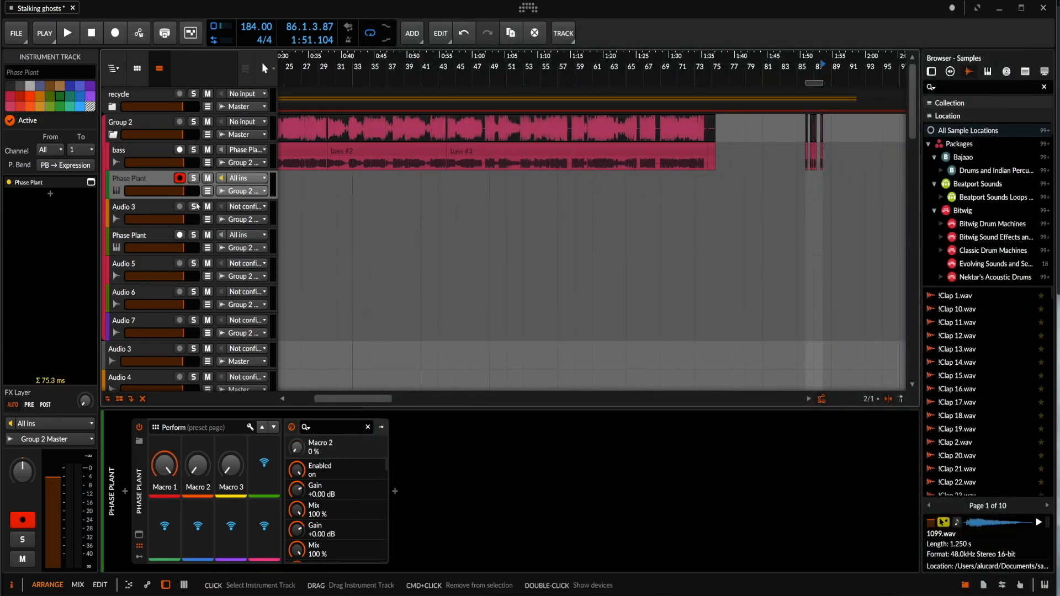
pyautogui.click(139, 536)
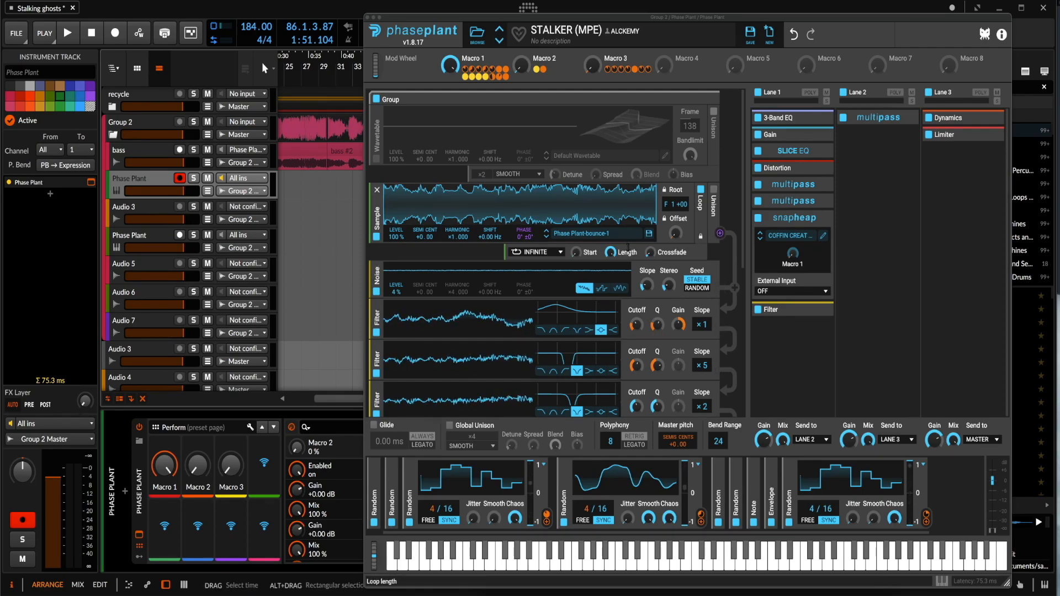
# - Search the Phase Plant presets for MPE and load MEMORY LOSS MPE
pyautogui.click(530, 34)
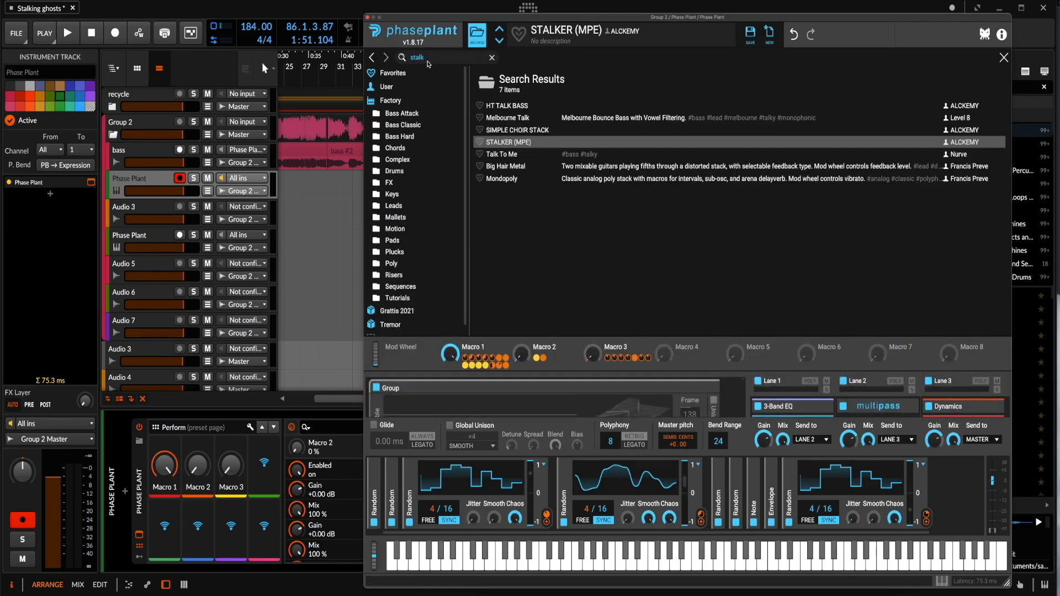
pyautogui.write('MPE')
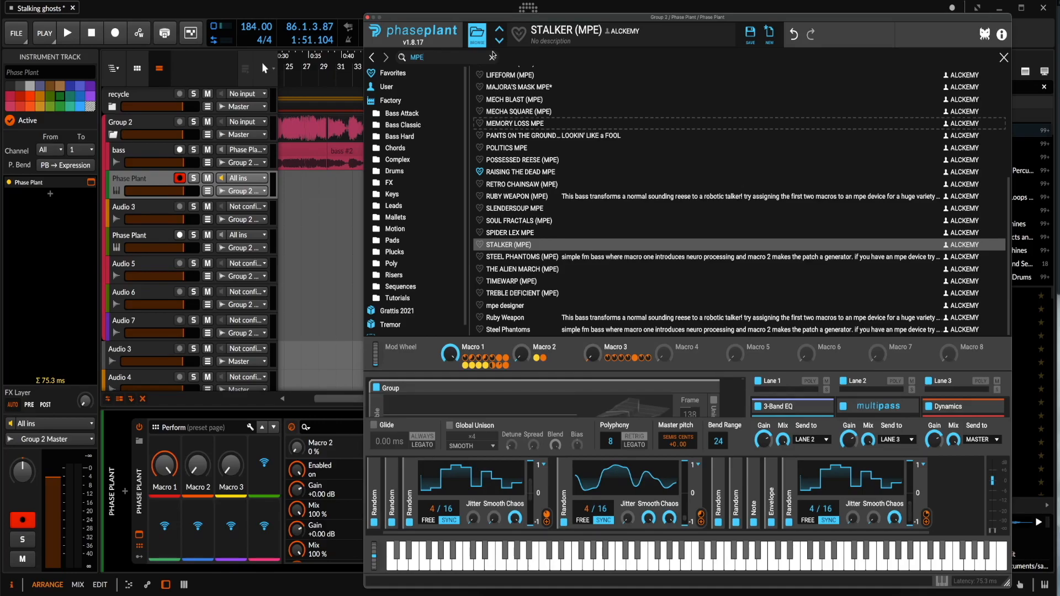
pyautogui.press('Return')
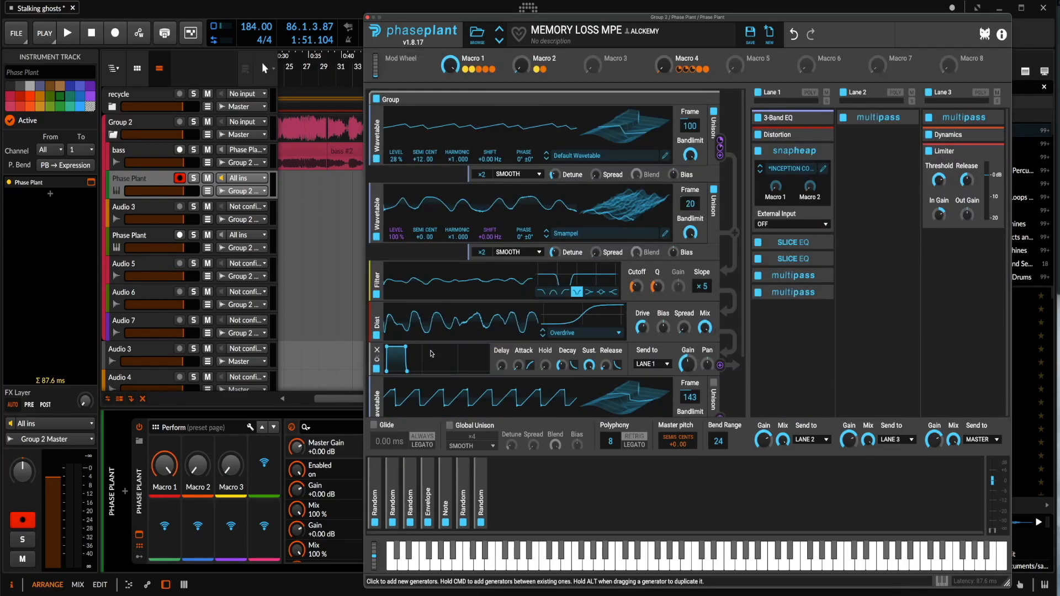
# - Audition the MEMORY LOSS MPE patch while sweeping Macro 1 and Macro 2, leaving Macro 1 at 4 %
pyautogui.moveTo(450, 65); pyautogui.dragTo(464, 34)
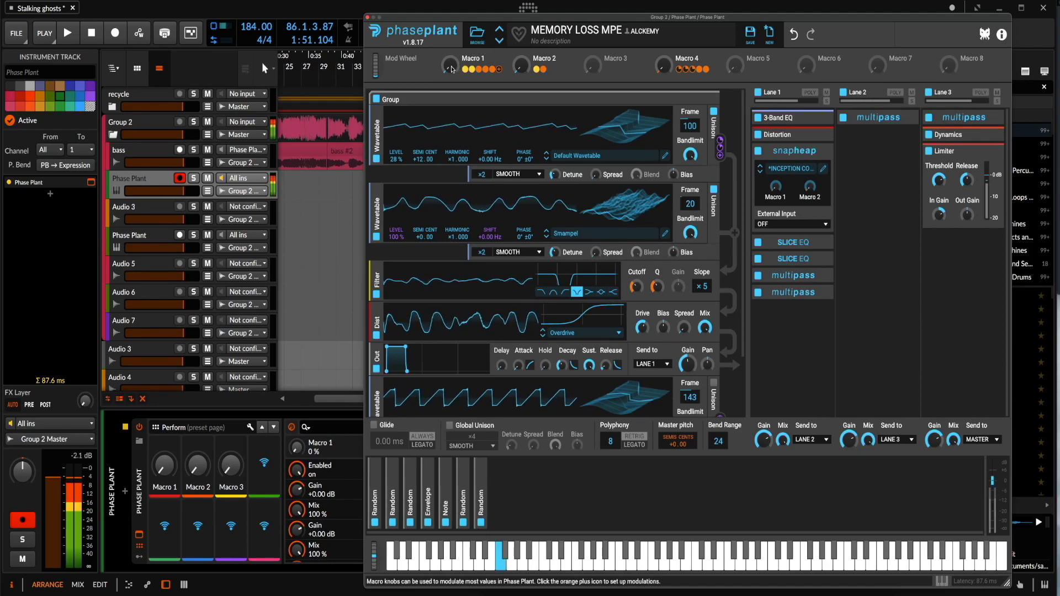
pyautogui.moveTo(518, 65); pyautogui.dragTo(519, 22)
pyautogui.moveTo(450, 65)
pyautogui.mouseDown()
pyautogui.moveTo(450, 96)
pyautogui.moveTo(450, 78)
pyautogui.mouseUp()
pyautogui.moveTo(521, 65); pyautogui.dragTo(521, 112)
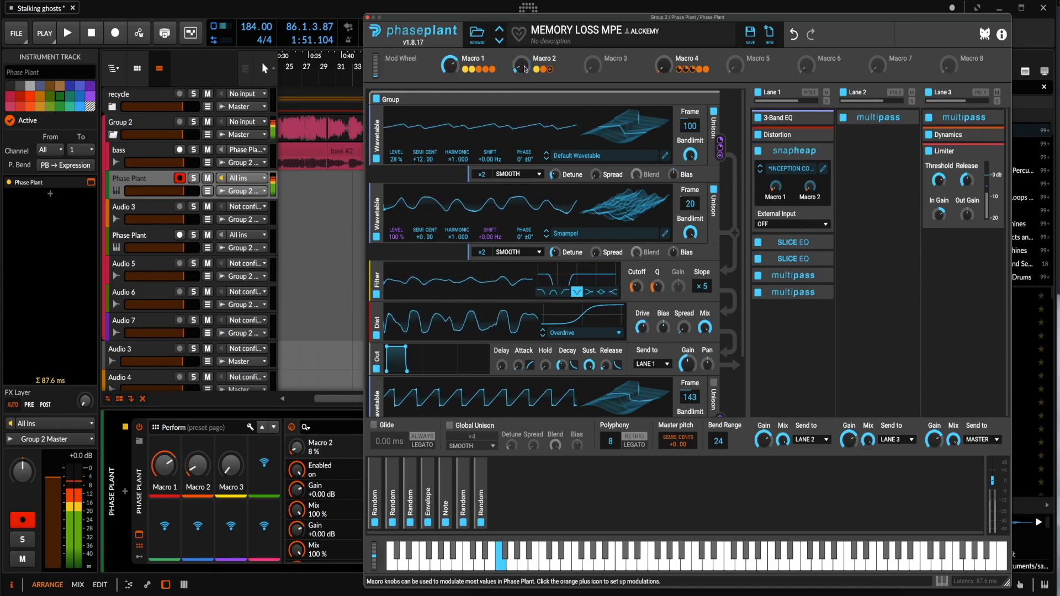
pyautogui.moveTo(450, 65); pyautogui.dragTo(450, 103)
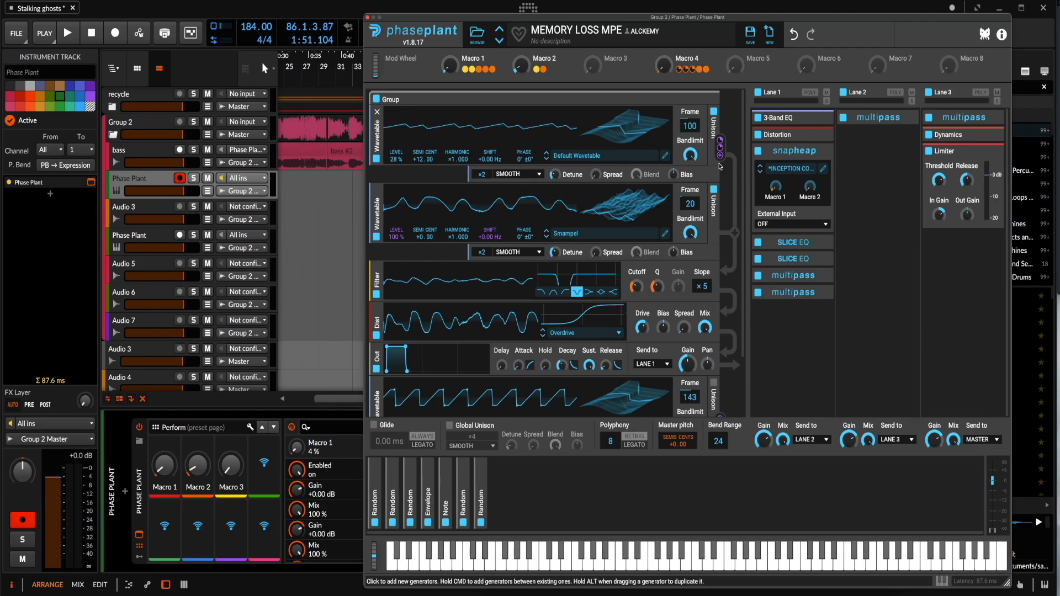
# - Open the Snap Heap effect in Lane 1, try the CROSS FADER preset and replace it with COFFIN CREATURE
pyautogui.click(823, 170)
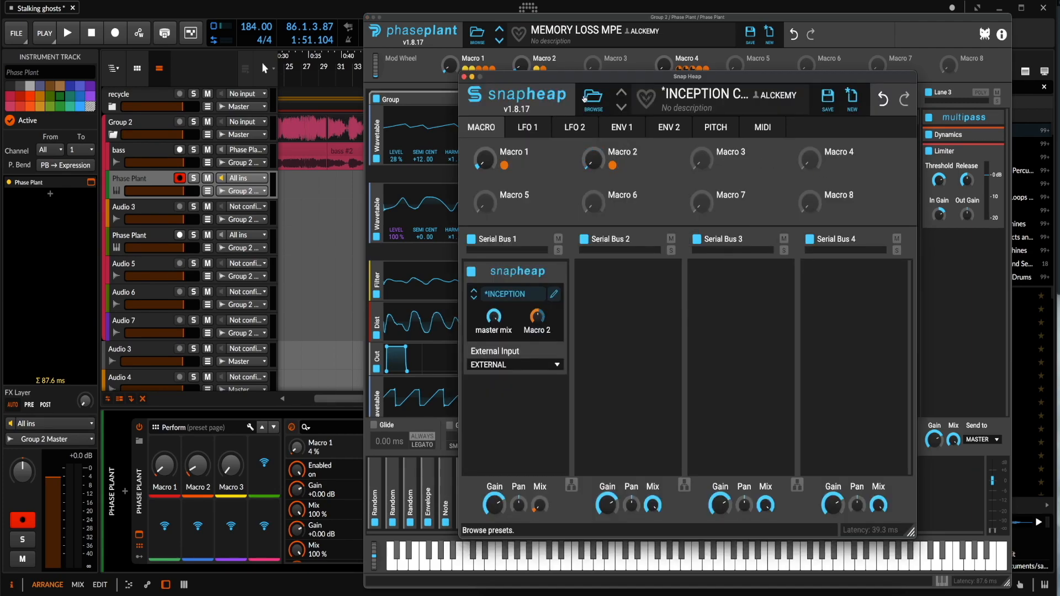
pyautogui.click(585, 98)
pyautogui.click(499, 166)
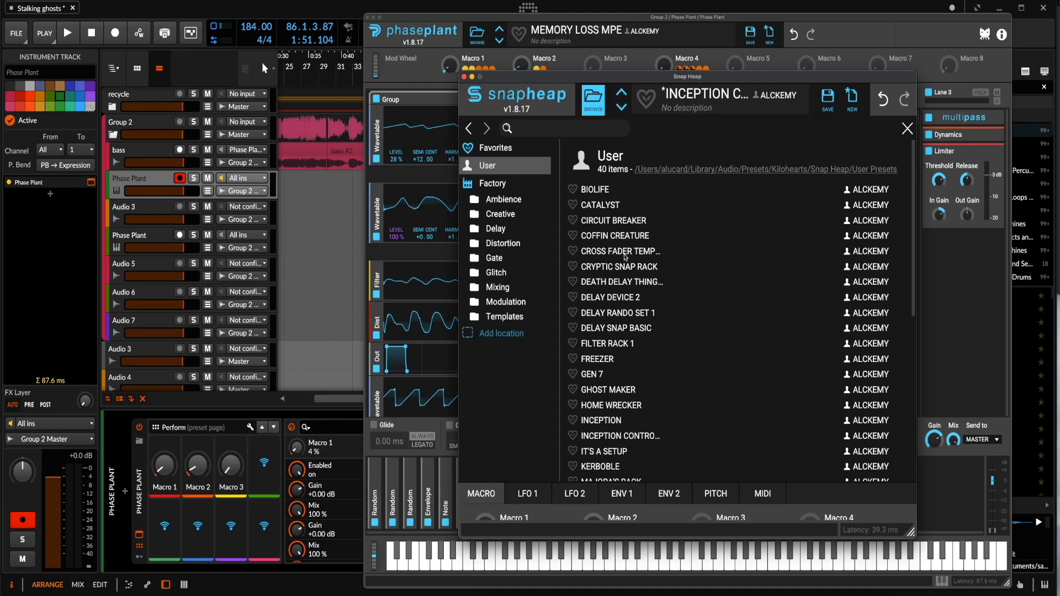
pyautogui.scroll(-1, 627, 256)
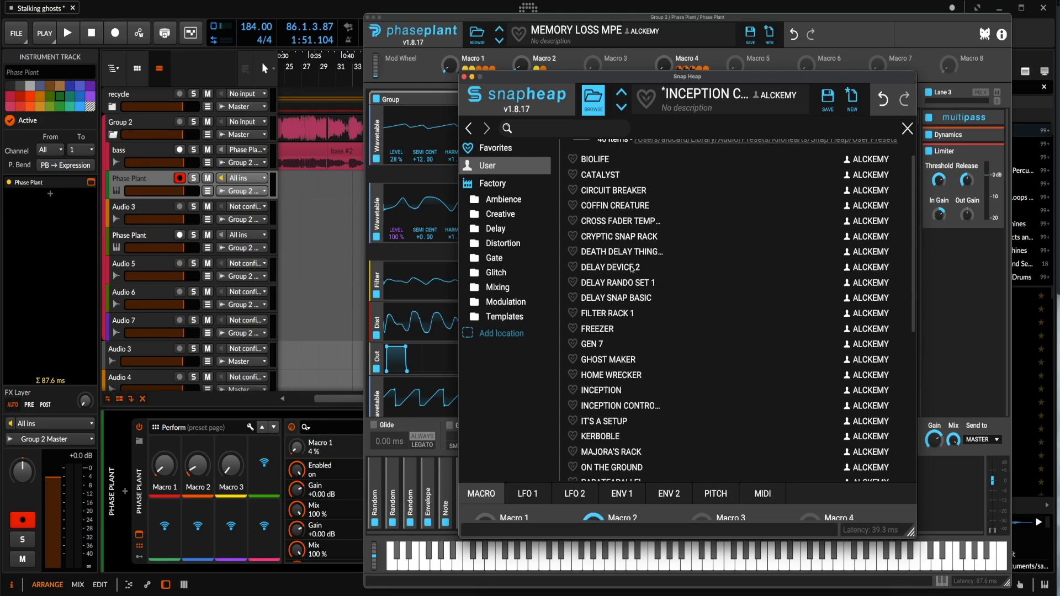
pyautogui.click(616, 221)
pyautogui.click(607, 105)
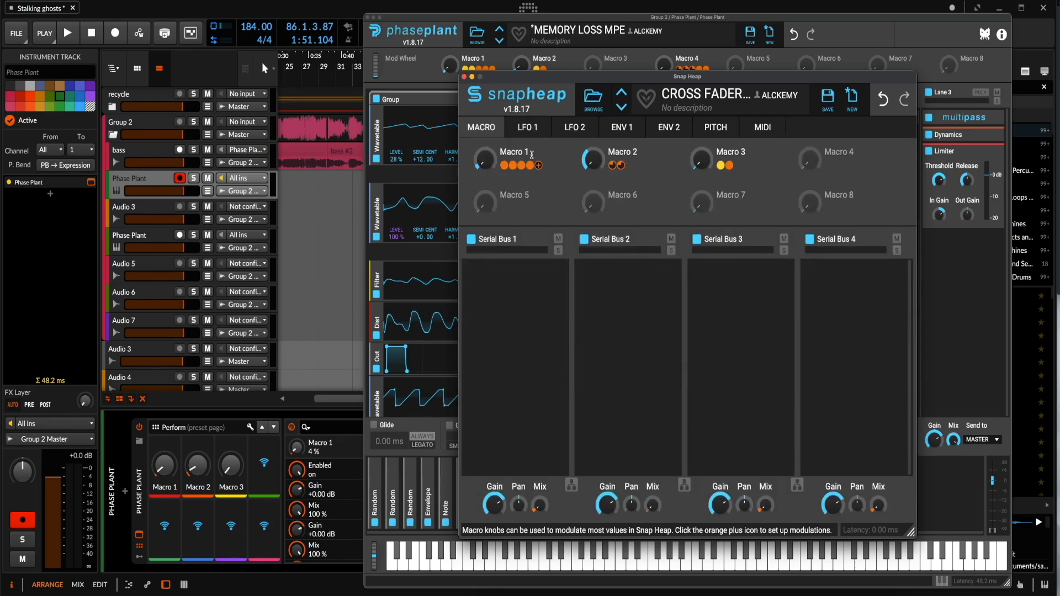
pyautogui.click(606, 104)
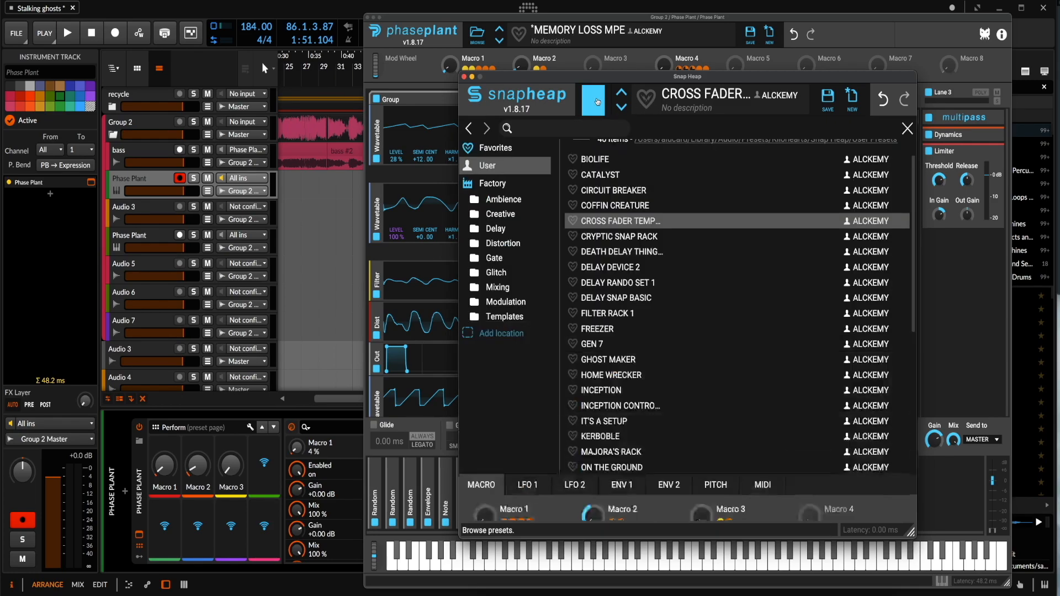
pyautogui.click(594, 199)
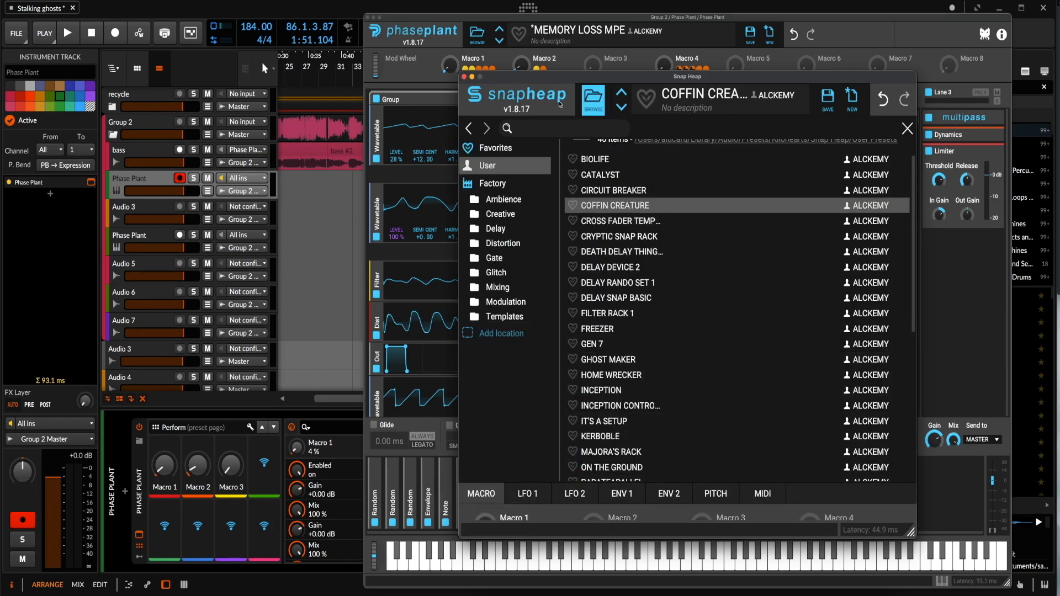
pyautogui.click(464, 77)
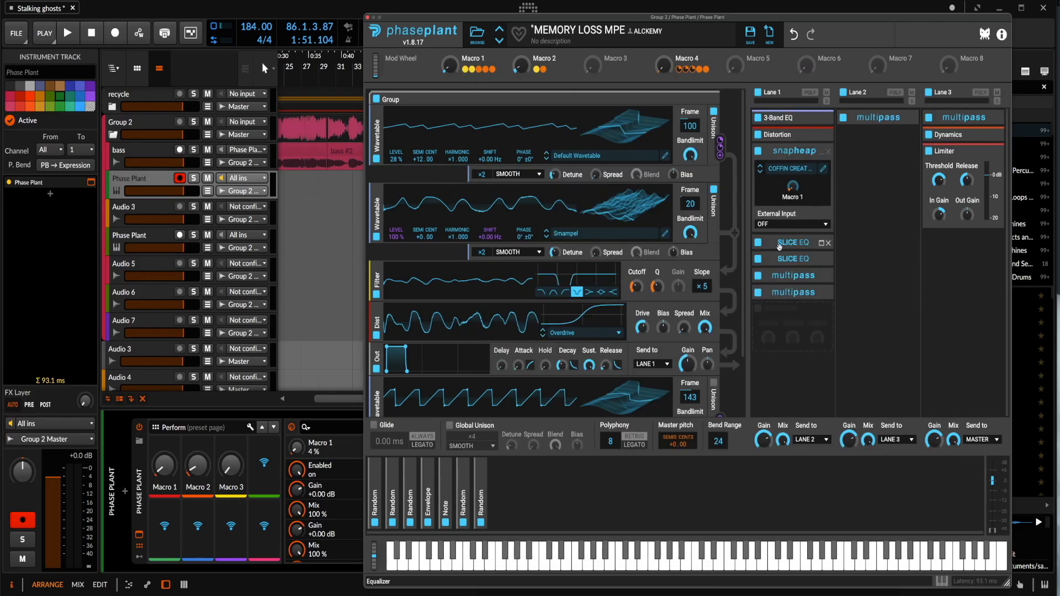
# - Expand the first Multipass in Lane 1, try TALK TO THE FORMANT and load the SPIDER WEB preset instead
pyautogui.click(820, 278)
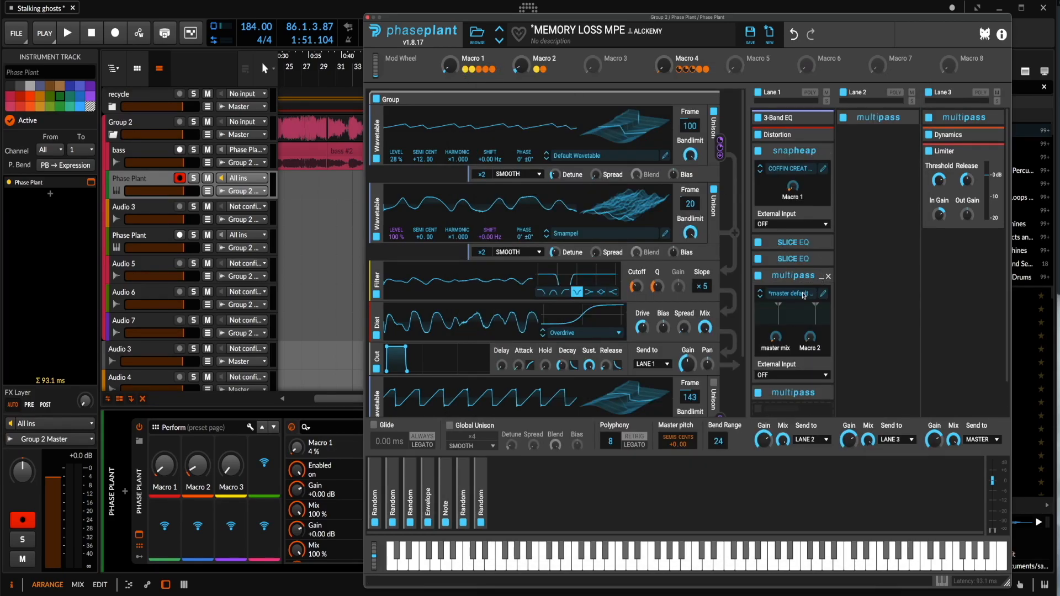
pyautogui.click(803, 295)
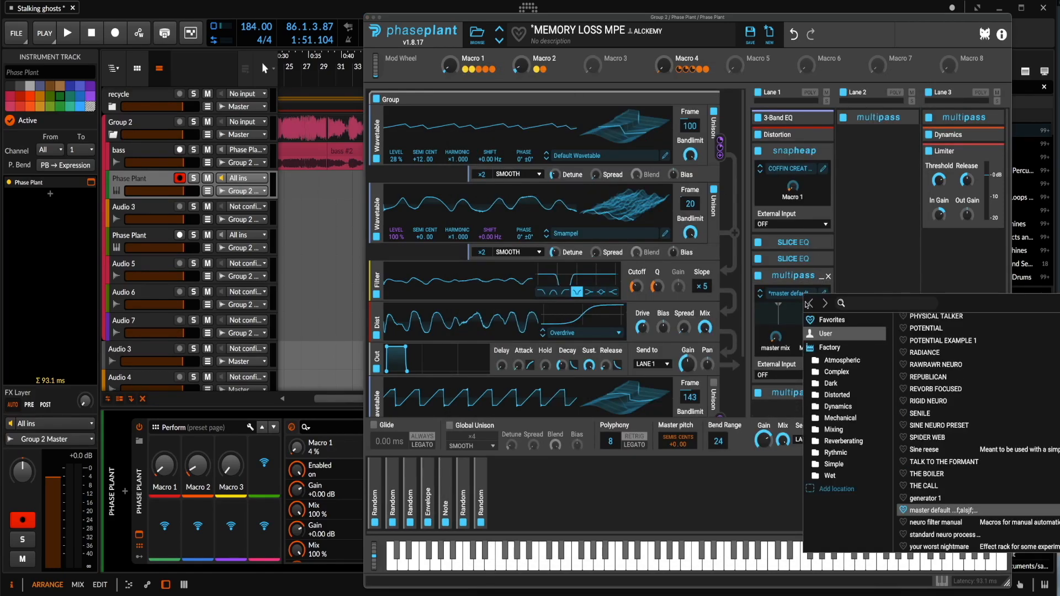
pyautogui.click(937, 462)
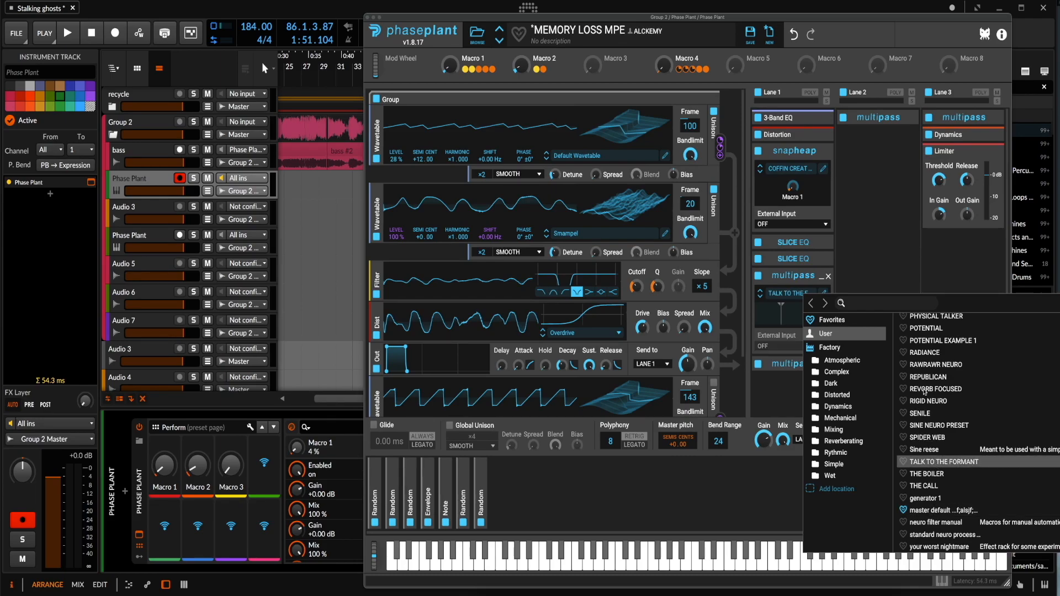
pyautogui.click(934, 438)
pyautogui.click(780, 278)
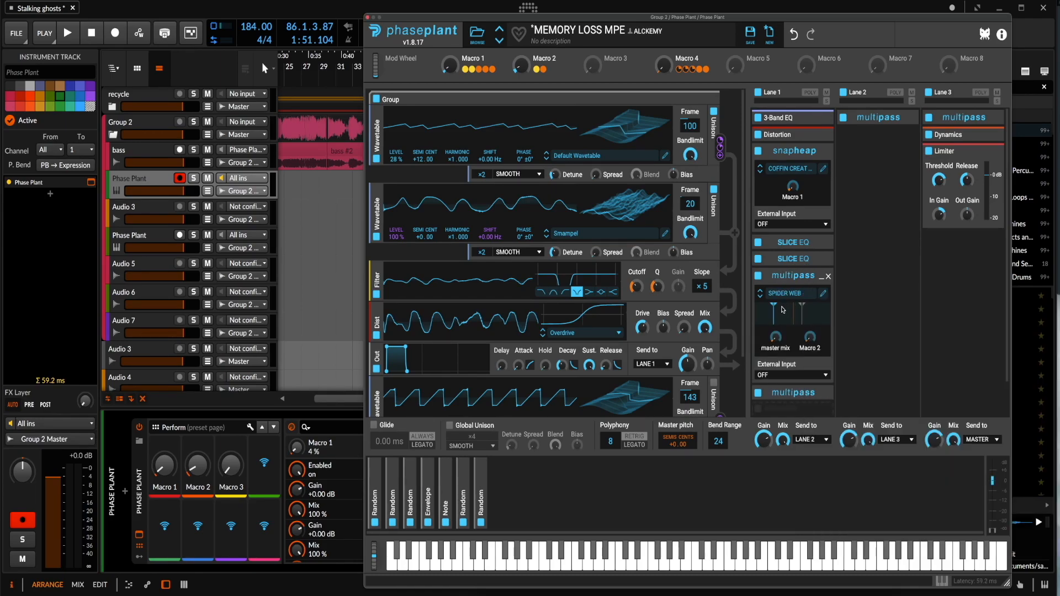
# - Bring Macro 1 and Macro 2 to 0 %, and sweep both up and down while playing the modified patch
pyautogui.moveTo(444, 70)
pyautogui.mouseDown()
pyautogui.moveTo(444, 17)
pyautogui.moveTo(452, 75)
pyautogui.mouseUp()
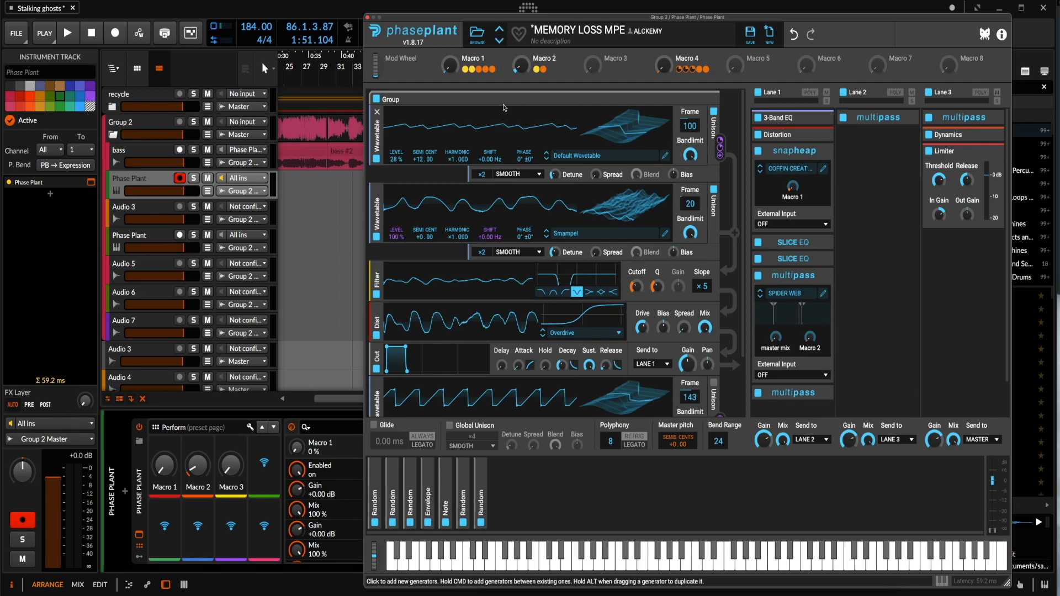
pyautogui.moveTo(522, 71); pyautogui.dragTo(523, 88)
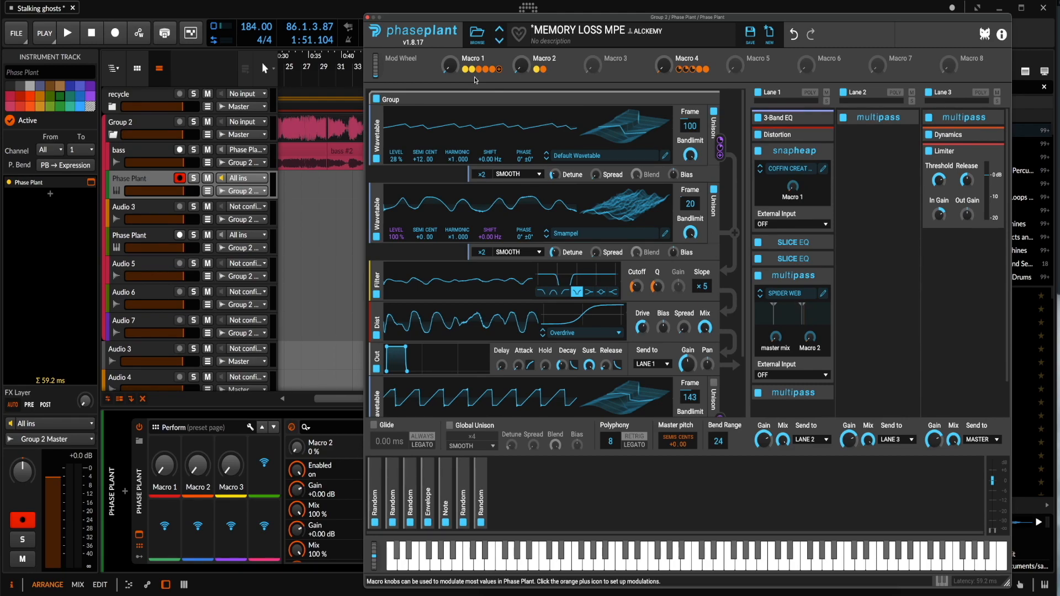
pyautogui.moveTo(450, 66); pyautogui.dragTo(451, 11)
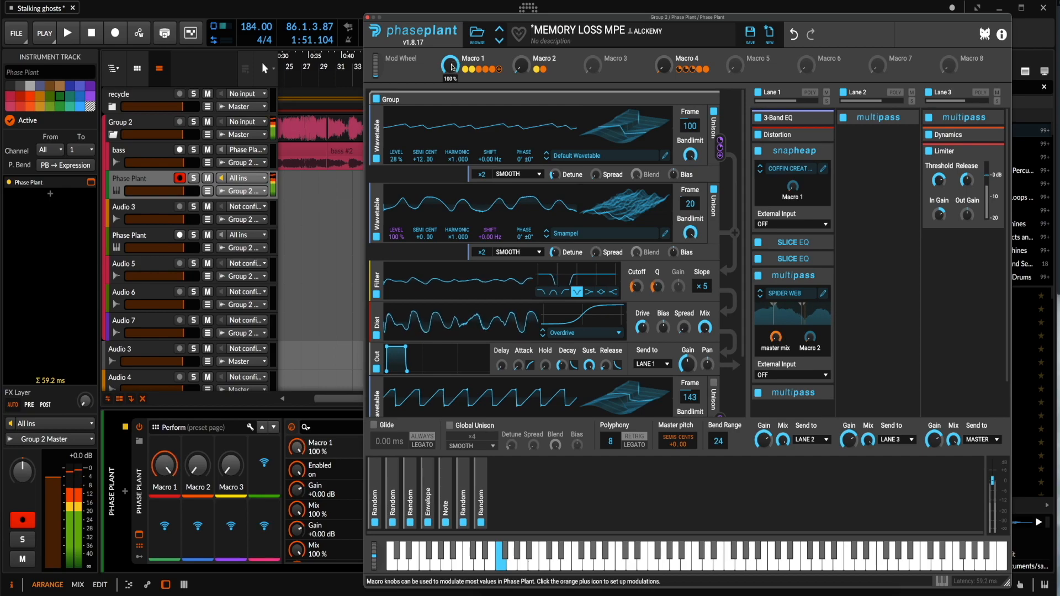
pyautogui.moveTo(519, 67); pyautogui.dragTo(519, 11)
pyautogui.moveTo(450, 66); pyautogui.dragTo(450, 121)
pyautogui.moveTo(521, 66); pyautogui.dragTo(521, 69)
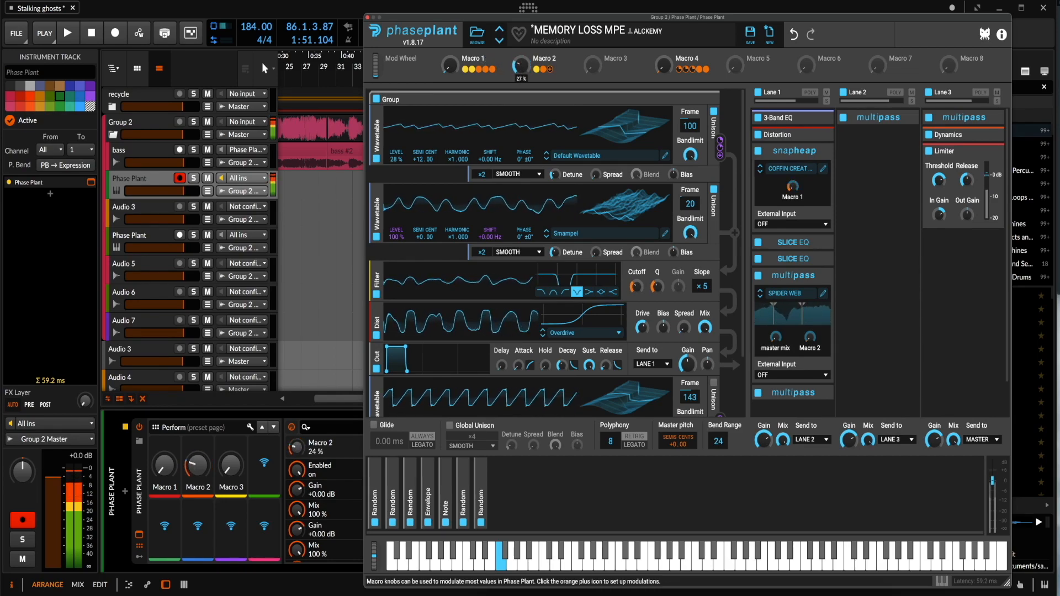
# - Nudge the Lane 3 Limiter's In Gain, turn Macro 2 down and bend the pitch wheel while auditioning the patch
pyautogui.moveTo(451, 65)
pyautogui.mouseDown()
pyautogui.moveTo(451, 37)
pyautogui.moveTo(450, 67)
pyautogui.mouseUp()
pyautogui.moveTo(939, 214); pyautogui.dragTo(939, 212)
pyautogui.moveTo(522, 66); pyautogui.dragTo(521, 111)
pyautogui.moveTo(373, 555); pyautogui.dragTo(374, 593)
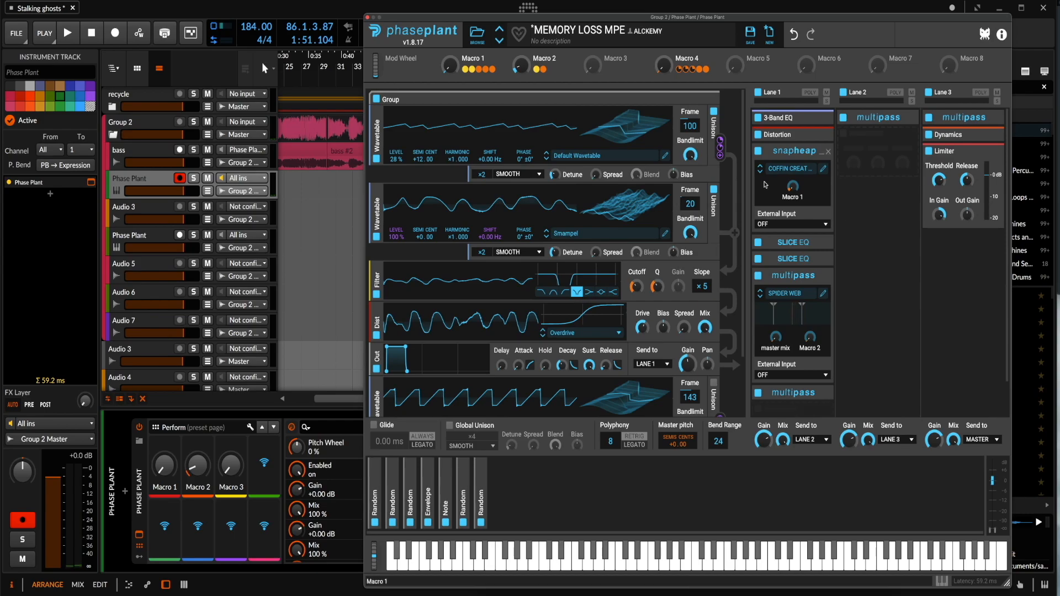
# - Close the Phase Plant window and select the bass #2 clip in the arrangement
pyautogui.click(368, 18)
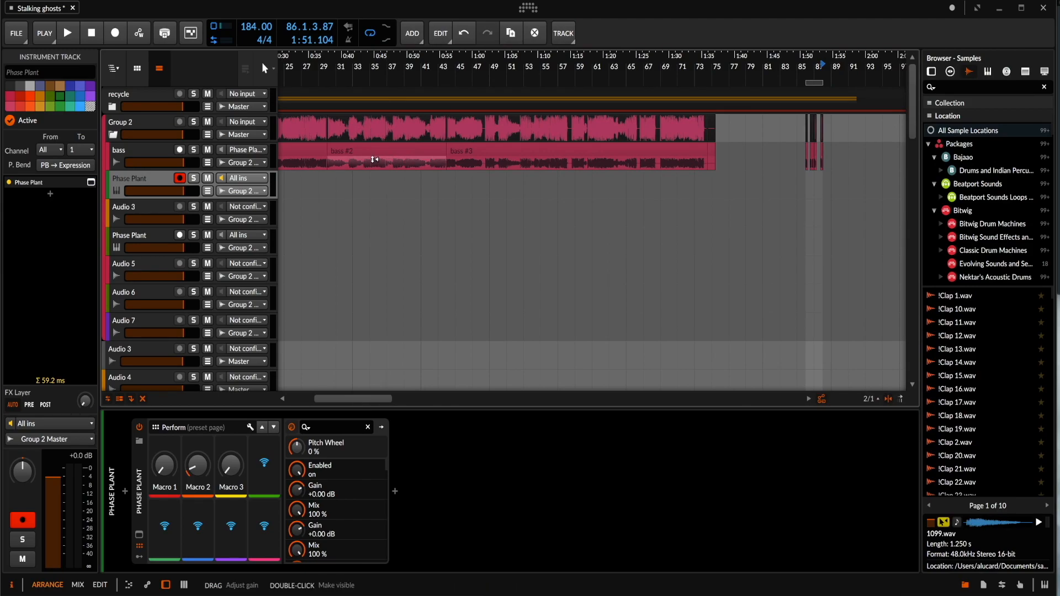
pyautogui.click(374, 157)
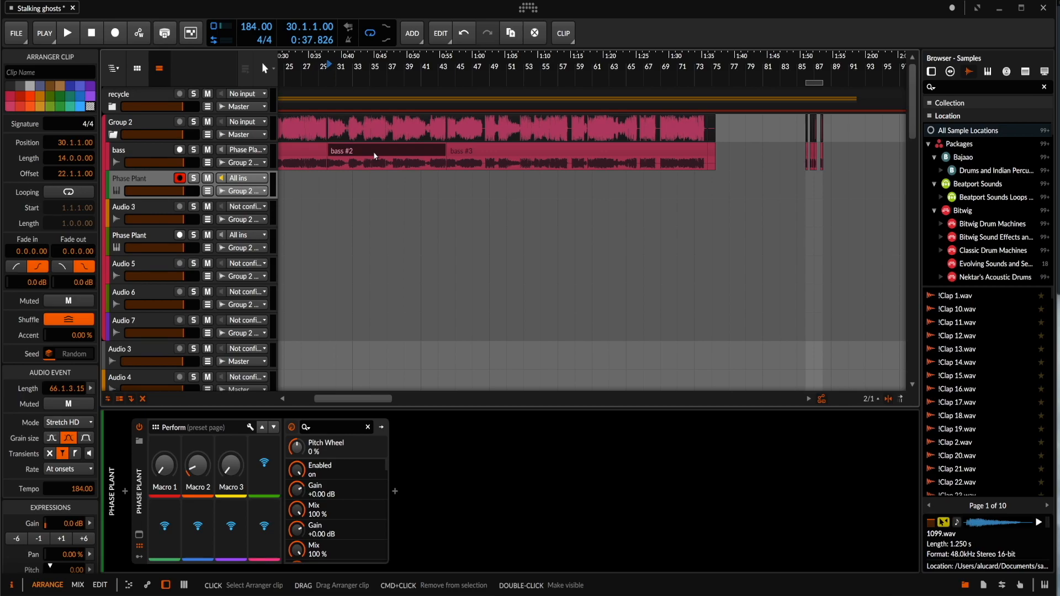
pyautogui.hscroll(-5, 375, 157)
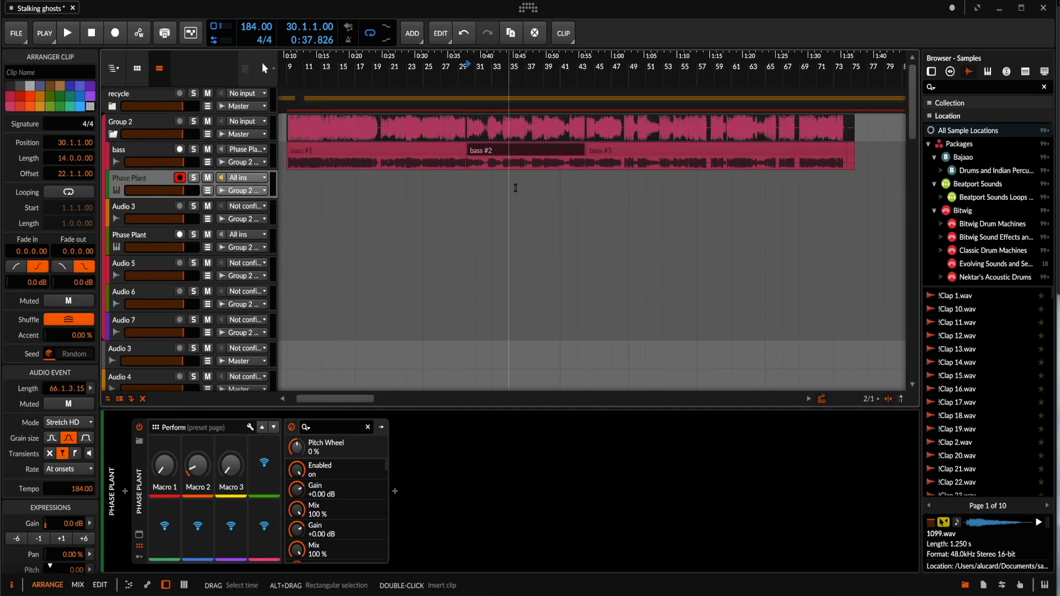
# - Select the short bass clip at 86.1.1.00 and view it within the wider arrangement
pyautogui.hscroll(10, 515, 187)
pyautogui.scroll(10, 515, 188)
pyautogui.hscroll(4, 515, 188)
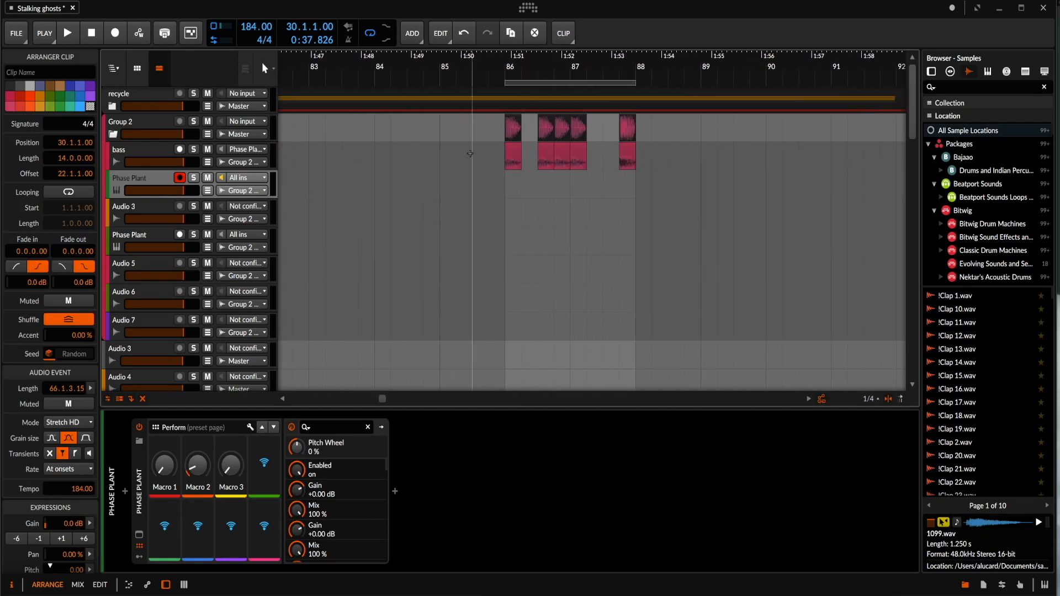
pyautogui.click(515, 155)
pyautogui.scroll(-8, 515, 154)
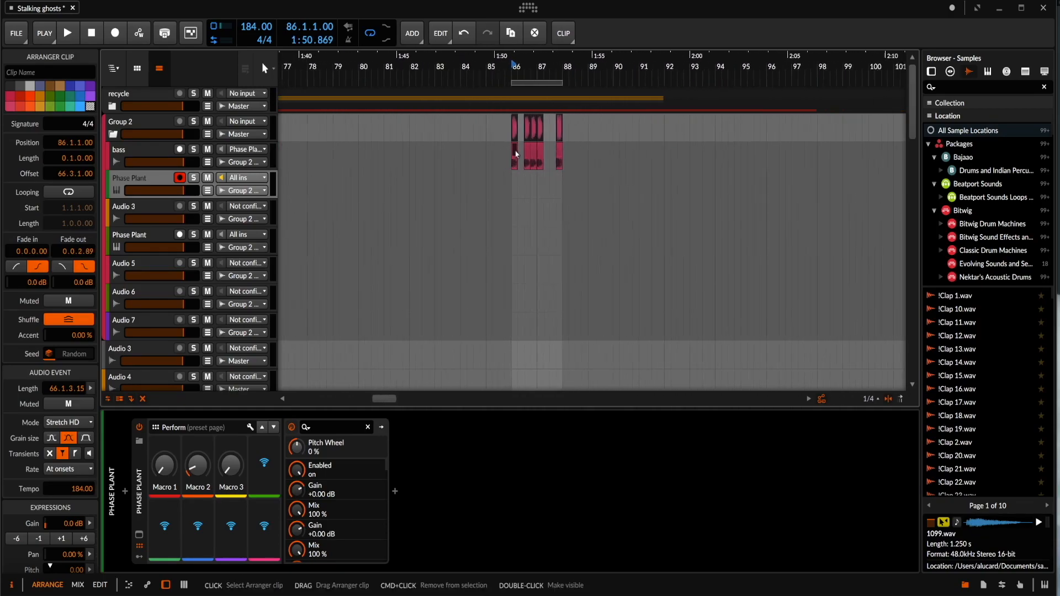
pyautogui.scroll(-5, 516, 153)
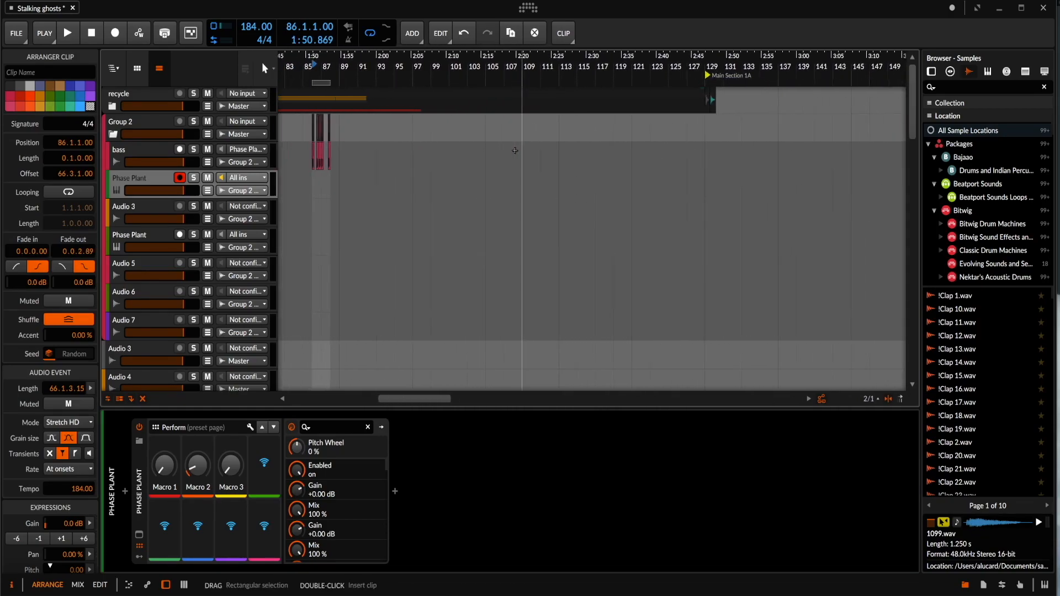
# - Select the bass #4 clip at 172.4.1.00 and show the devices of the bass track
pyautogui.hscroll(8, 515, 151)
pyautogui.scroll(12, 516, 154)
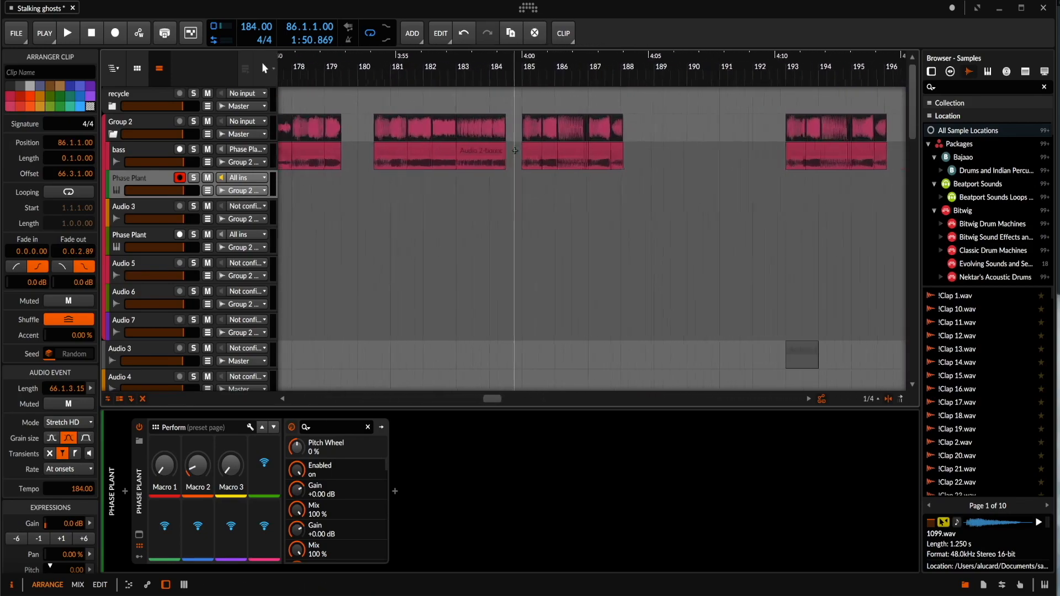
pyautogui.hscroll(-8, 516, 154)
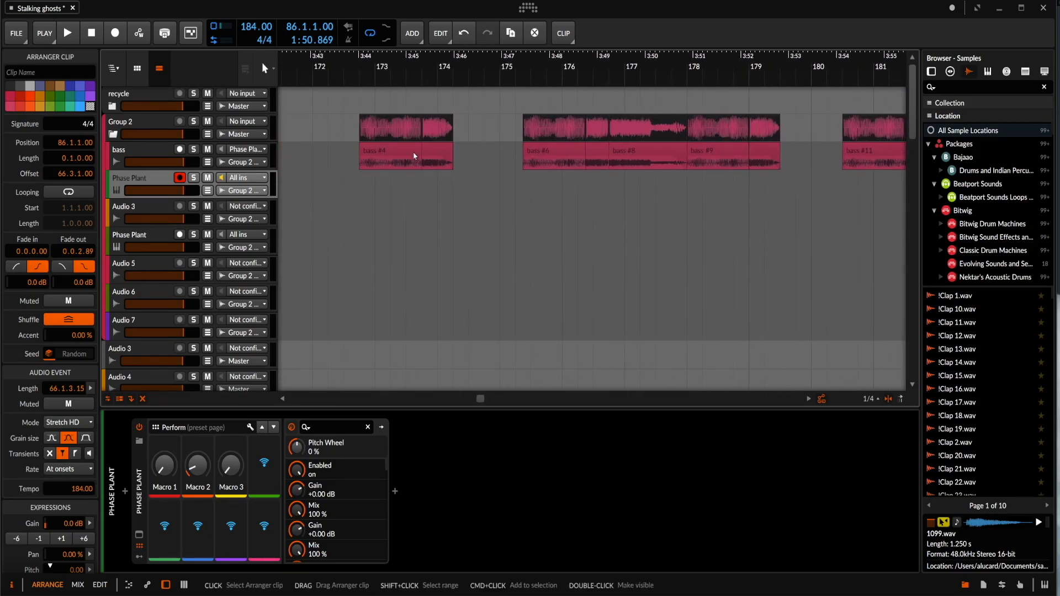
pyautogui.click(386, 156)
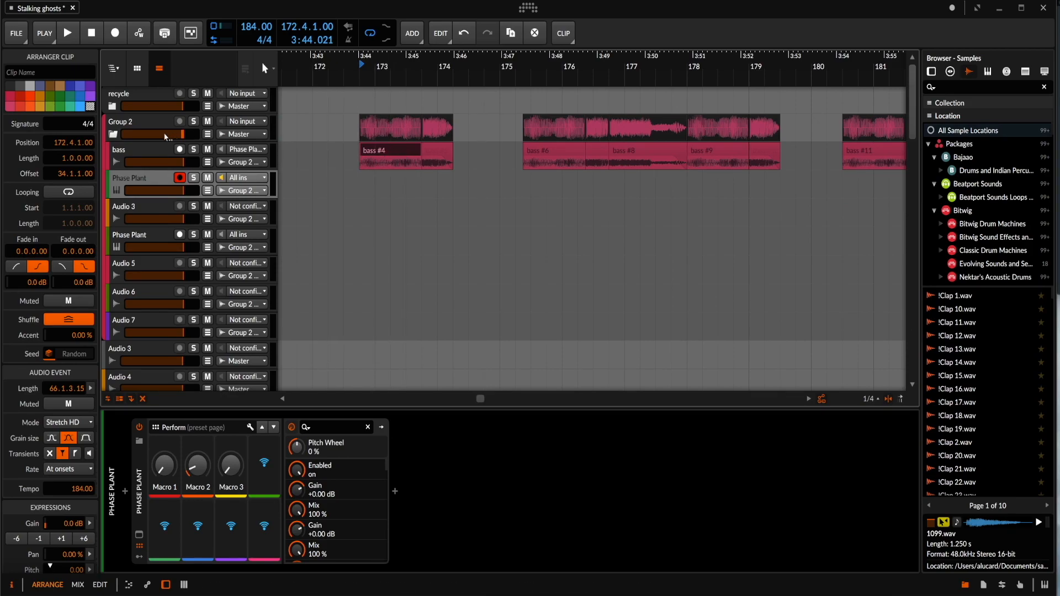
pyautogui.click(152, 149)
pyautogui.click(408, 153)
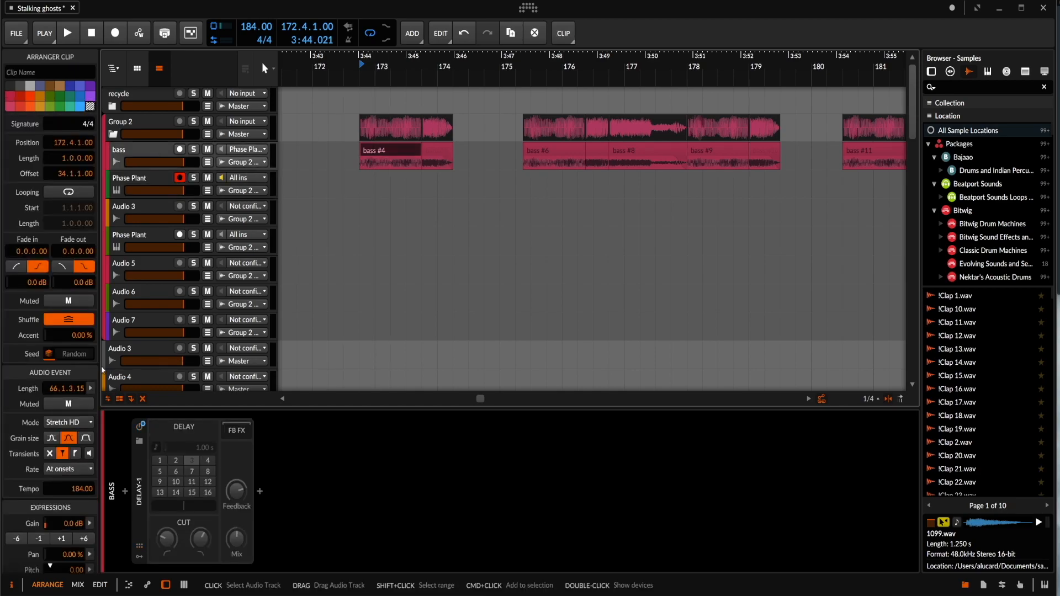
# - Review the available stretch modes, enable the additional Transients option for the bass audio event and set its transient rate to 1/32
pyautogui.click(67, 423)
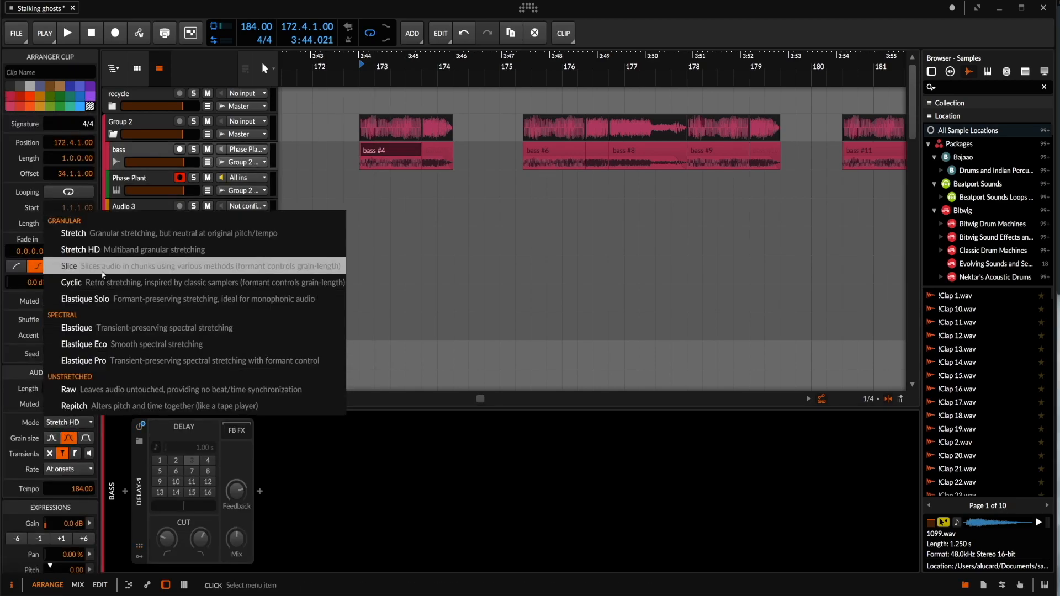
pyautogui.click(89, 453)
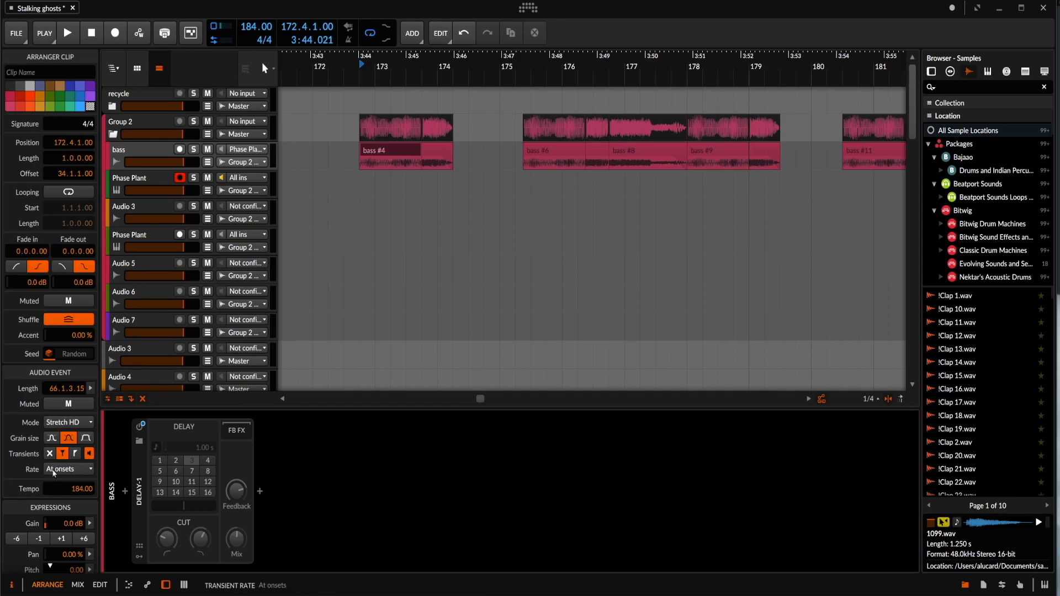
pyautogui.click(62, 469)
pyautogui.click(69, 499)
pyautogui.scroll(3, 381, 158)
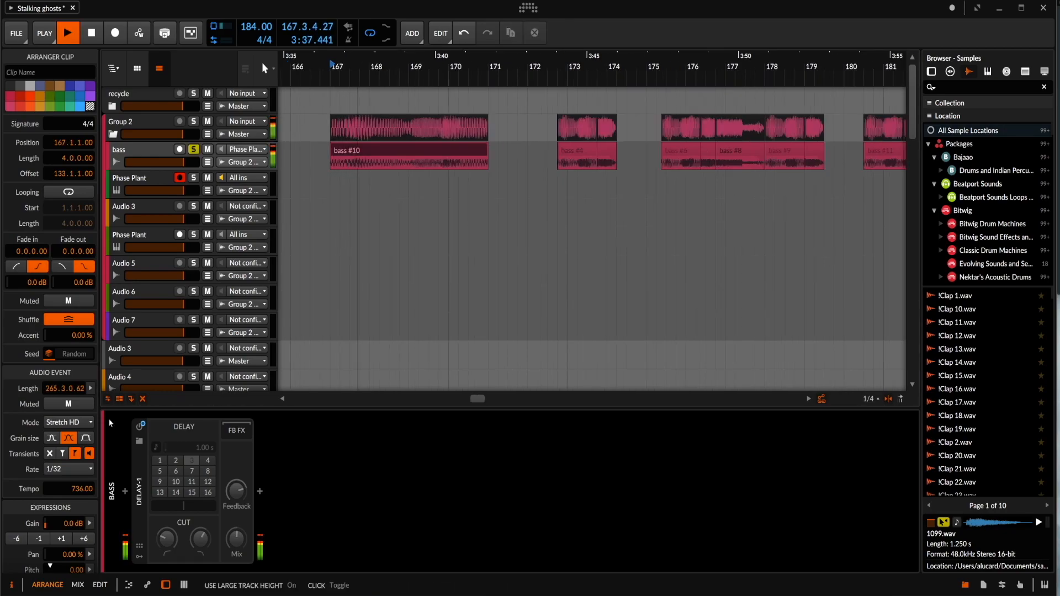
# - Set the transient rate of the bass #10 clip to 1/16 during playback and stop the transport
pyautogui.click(62, 469)
pyautogui.click(60, 513)
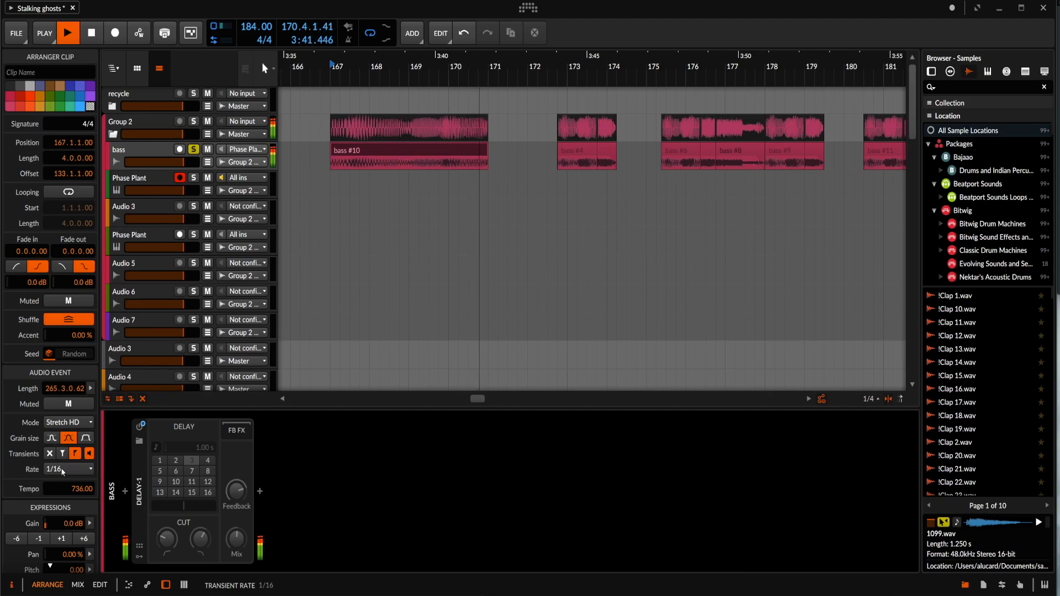
pyautogui.press('space')
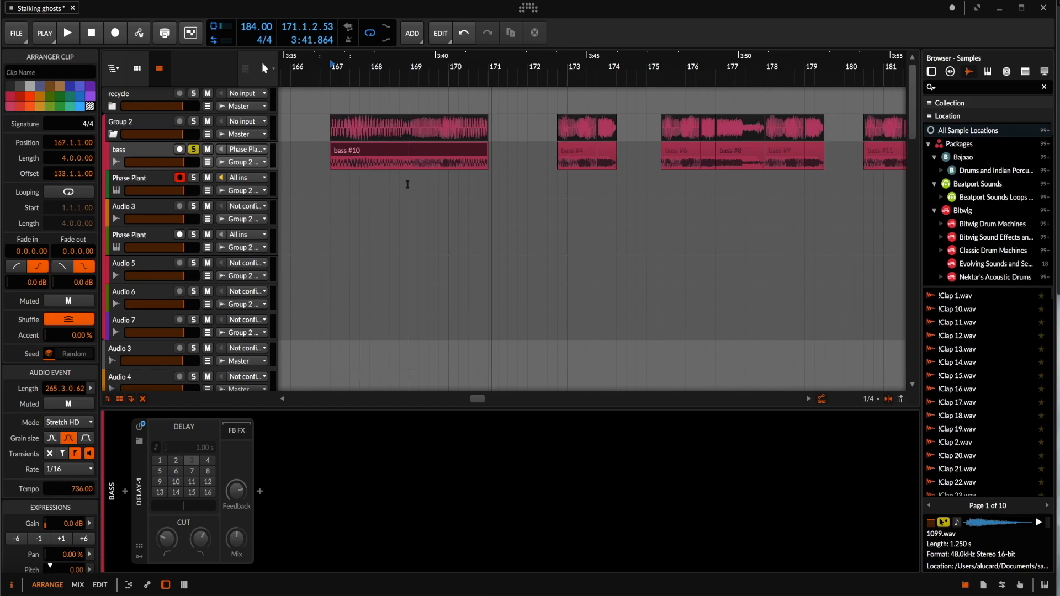
# - Give the bass #10 clip a fade-in of 2.1.1.76
pyautogui.scroll(-2, 396, 158)
pyautogui.click(395, 153)
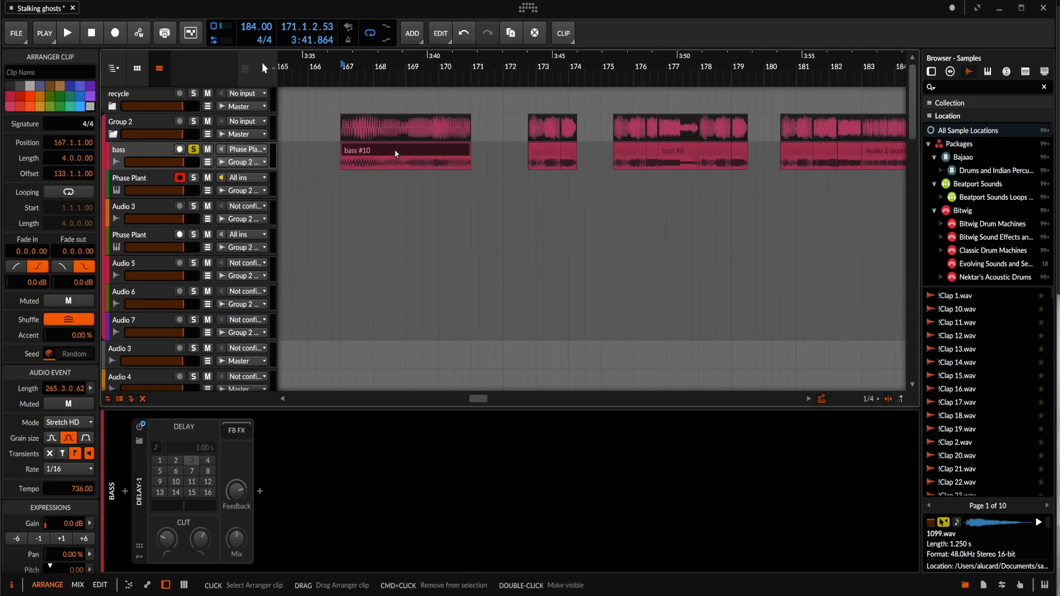
pyautogui.click(364, 186)
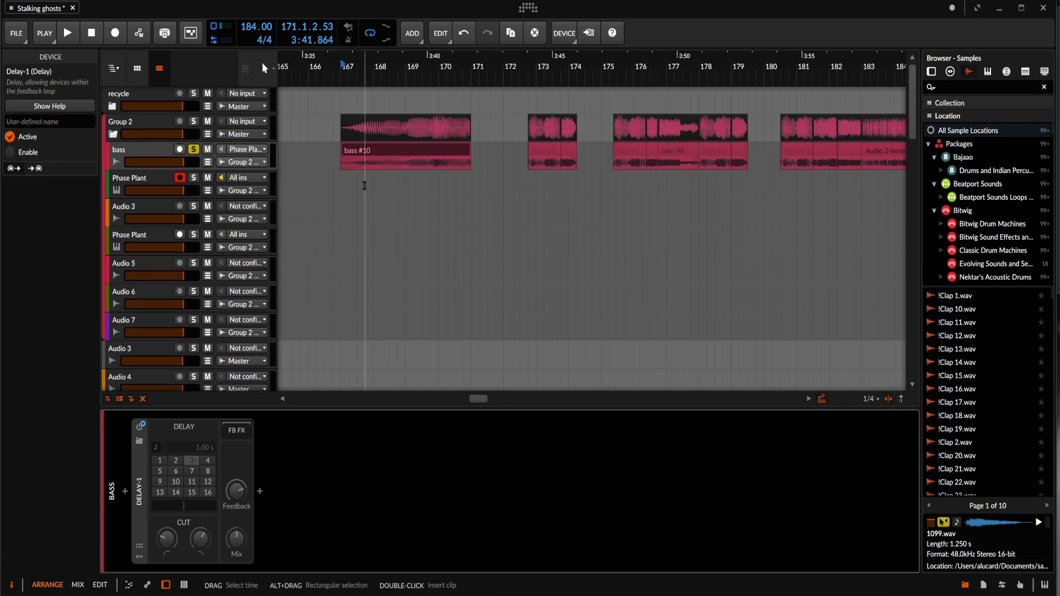
# - Go back to the start of the bass track's audio and select the bass #1 clip at 9.1.1.00
pyautogui.scroll(-5, 365, 186)
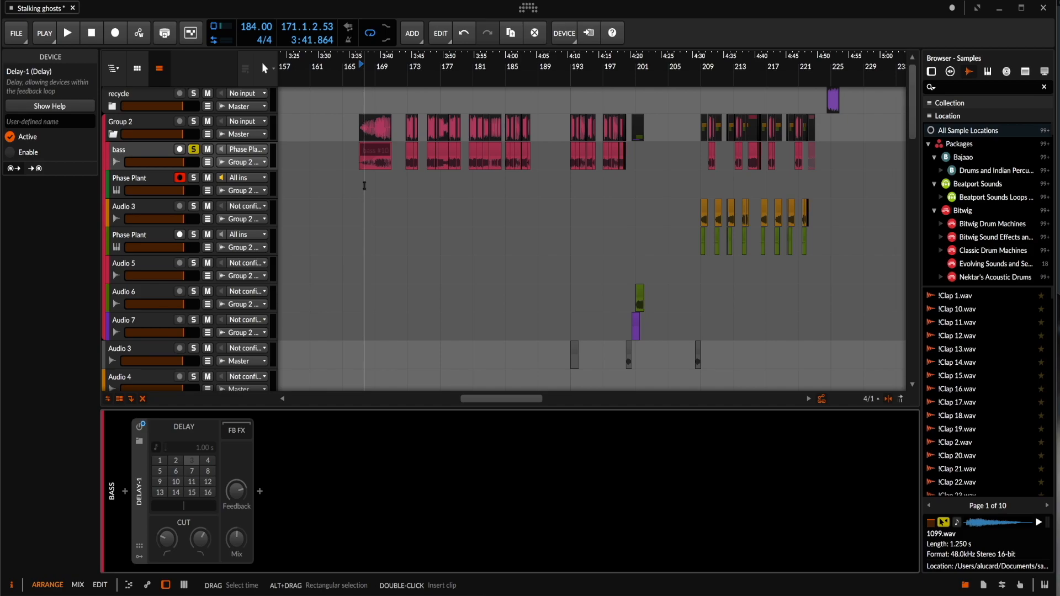
pyautogui.scroll(-5, 351, 188)
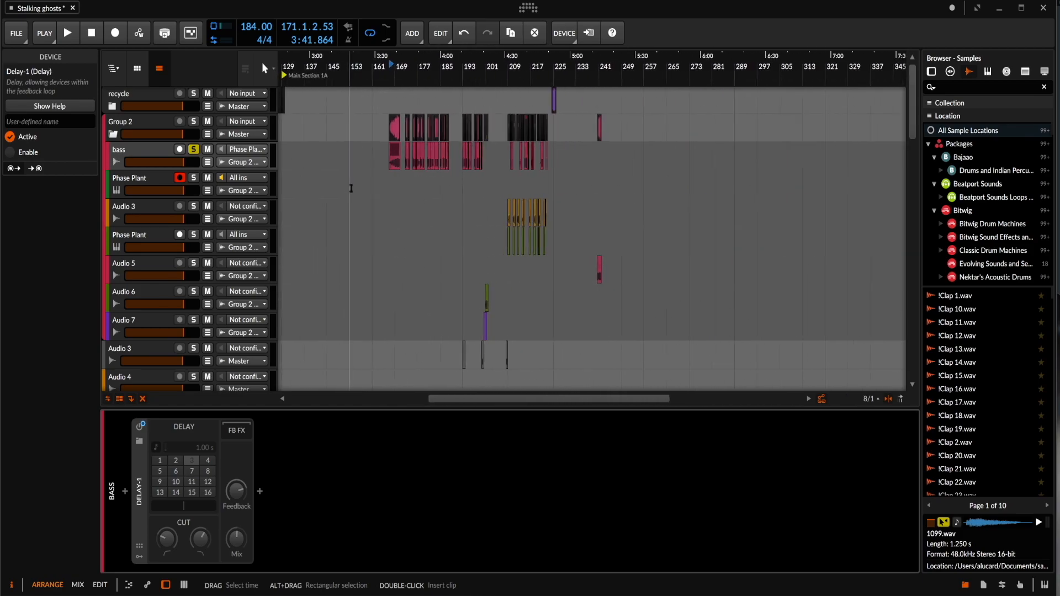
pyautogui.hscroll(-7, 352, 188)
pyautogui.doubleClick(328, 147)
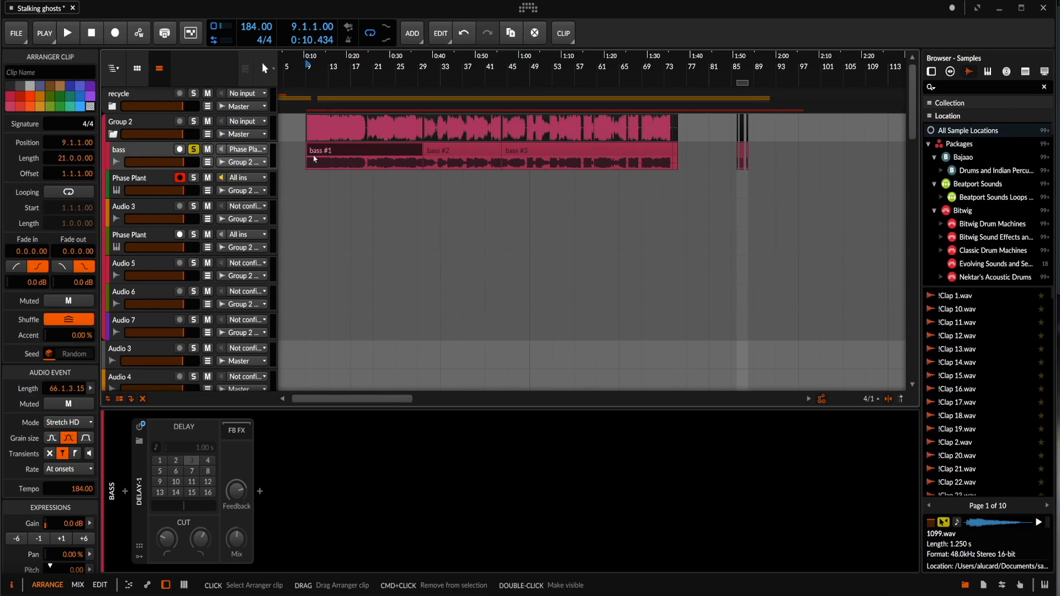
# - Compare the bass clips across the arrangement and select the bass #10 clip at 167.1.1.00
pyautogui.scroll(-4, 322, 154)
pyautogui.hscroll(3, 321, 154)
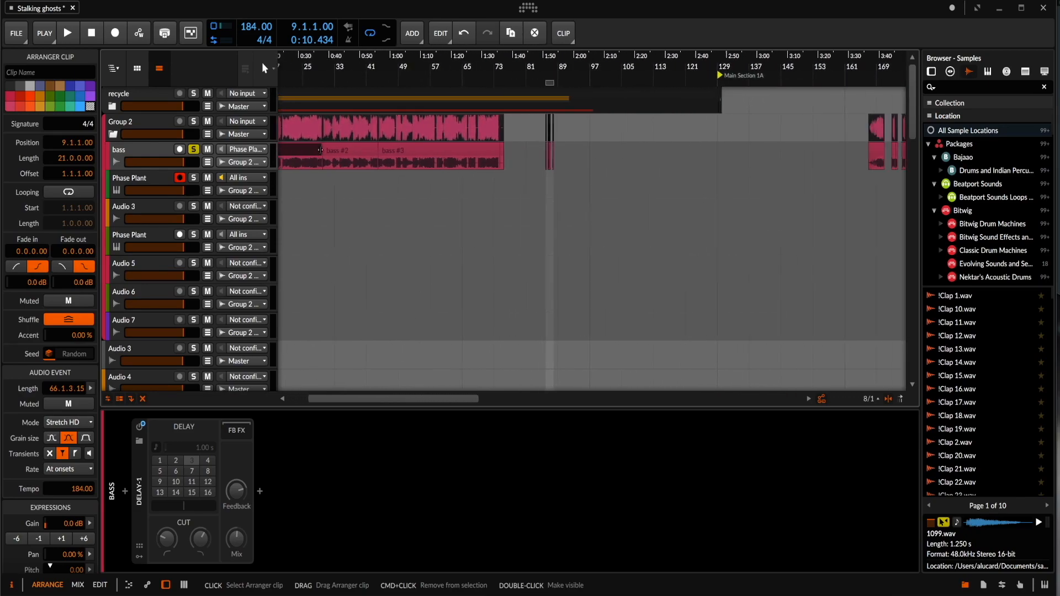
pyautogui.scroll(-6, 322, 154)
pyautogui.scroll(5, 530, 160)
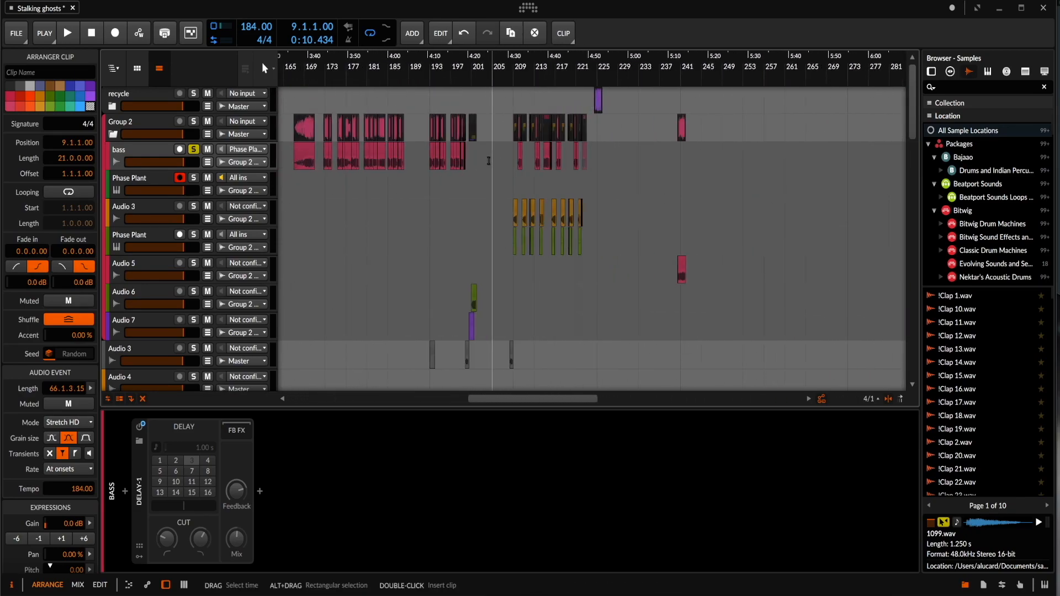
pyautogui.hscroll(-3, 480, 159)
pyautogui.click(422, 152)
pyautogui.scroll(2, 458, 152)
pyautogui.scroll(-1, 459, 152)
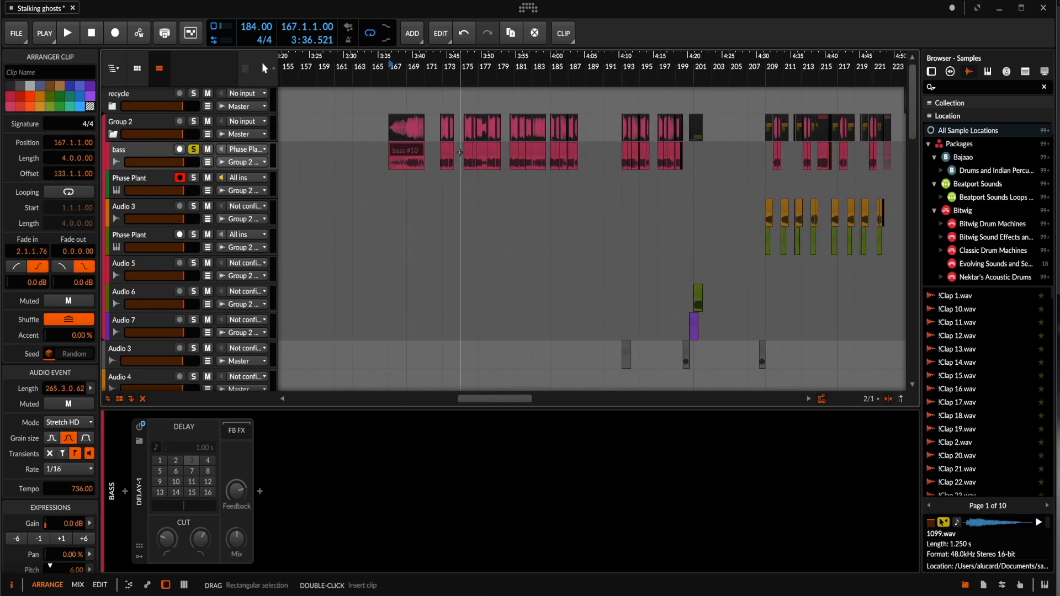
# - Examine the clips in the music stuff group around bar 167 and return to the bass #10 clip
pyautogui.scroll(-10, 459, 152)
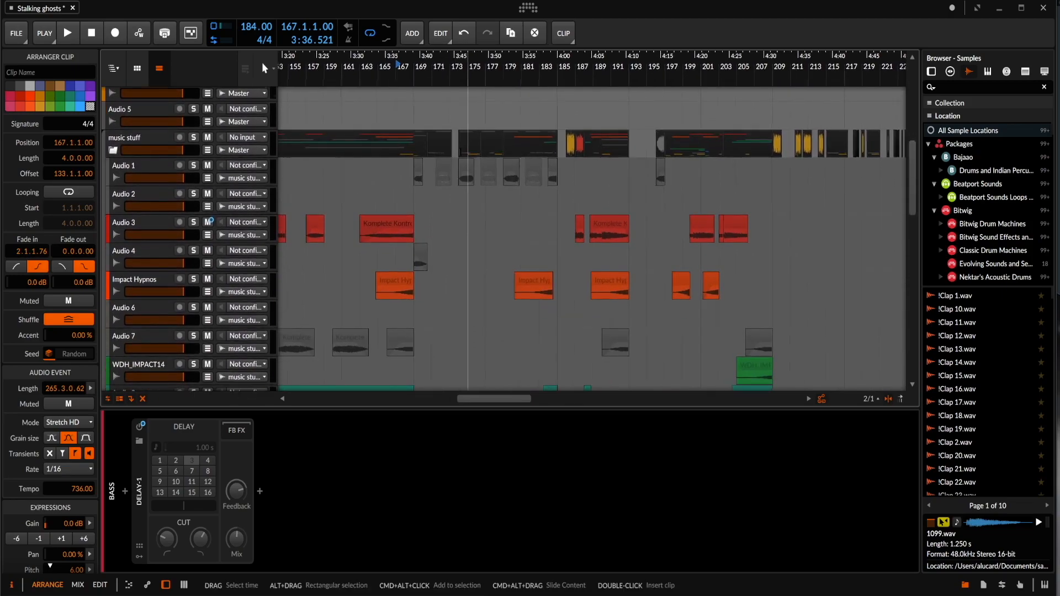
pyautogui.scroll(-2, 459, 153)
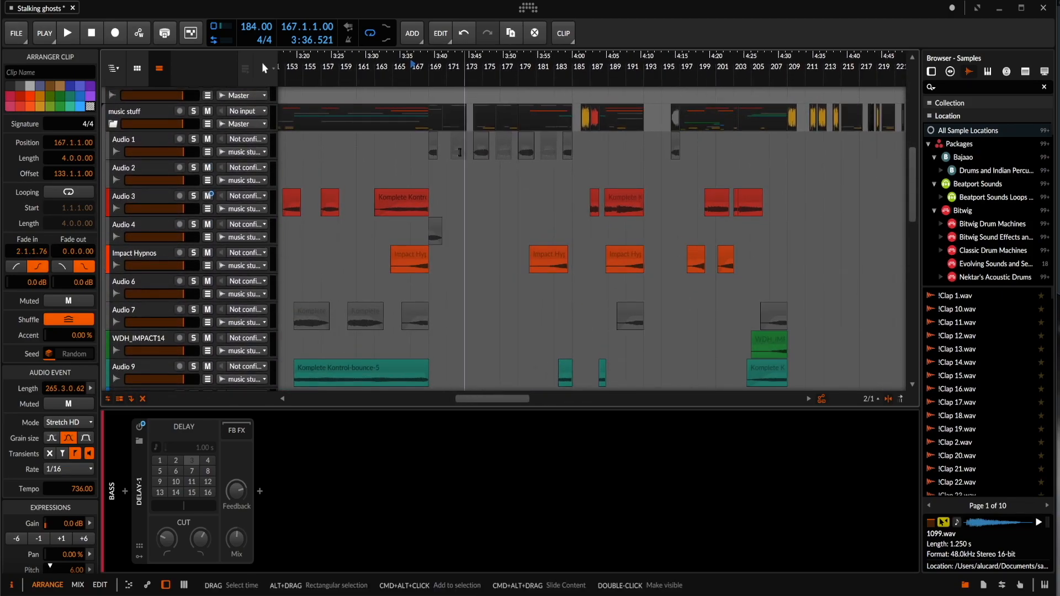
pyautogui.scroll(-2, 460, 153)
pyautogui.scroll(12, 460, 153)
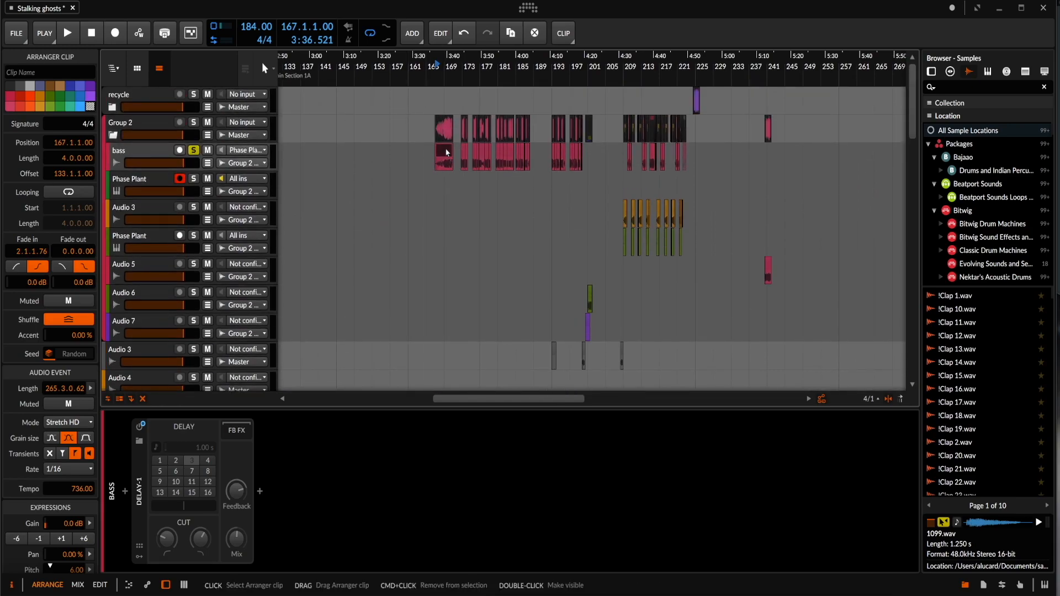
pyautogui.scroll(5, 445, 148)
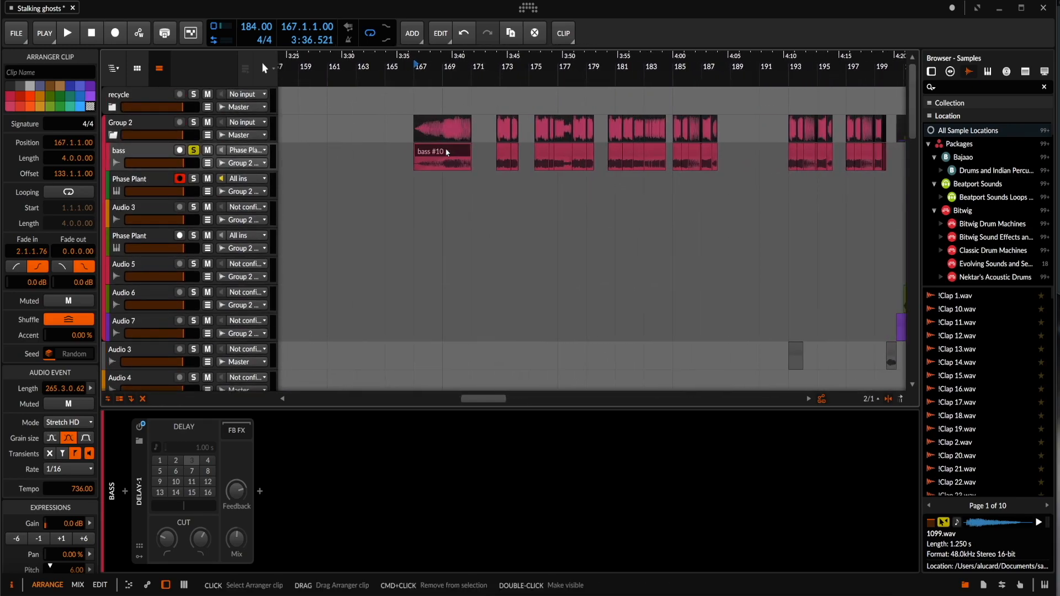